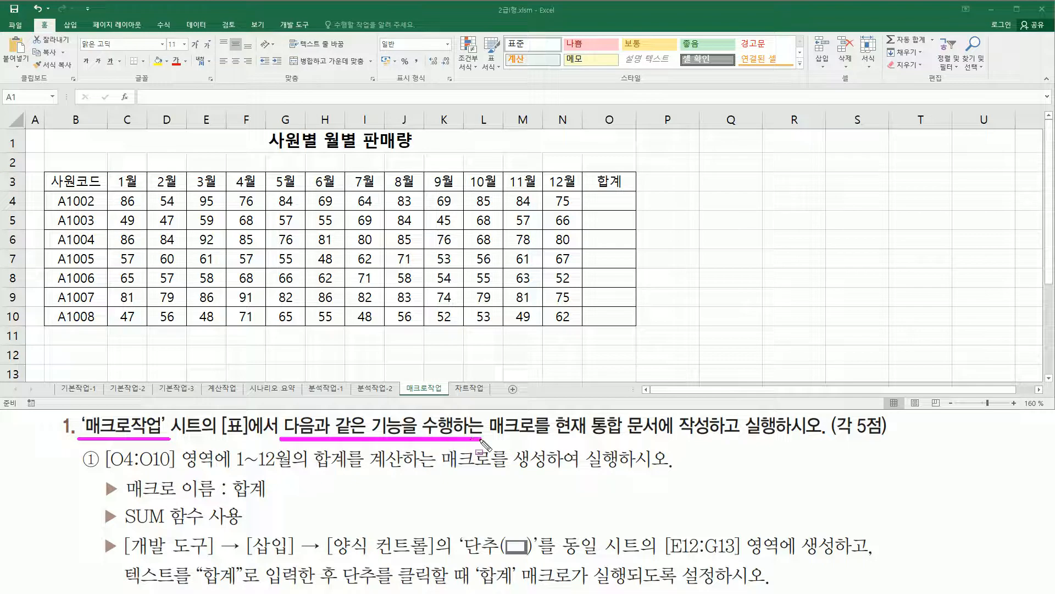
Step: Examine the sales table and the macro task's requirements for the target range, macro name, function, and button type, position and text
{"action": "left_click_drag", "start_coordinate": [555, 438], "coordinate": [658, 440]}
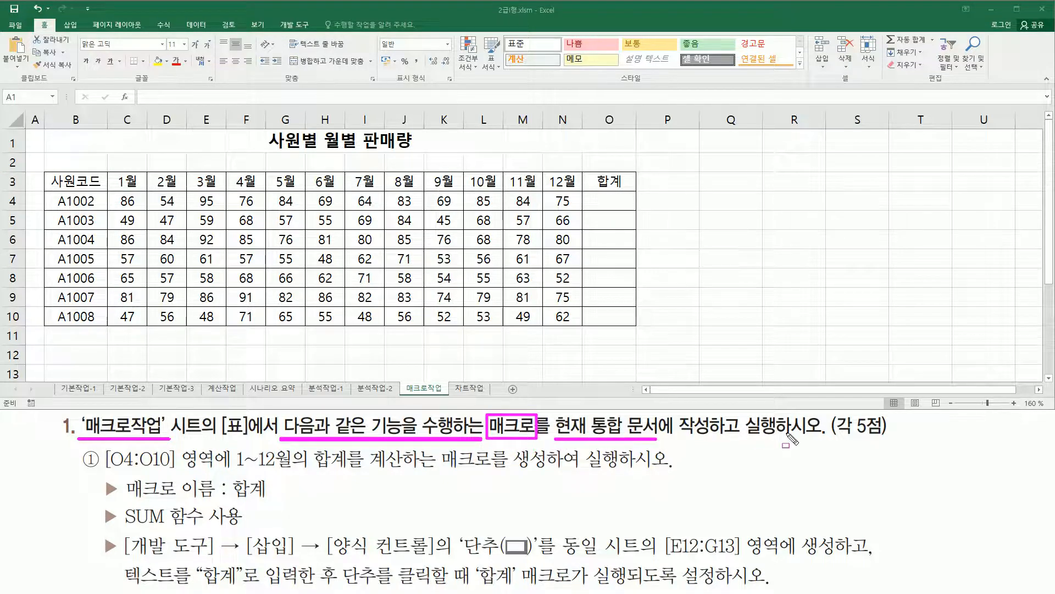
{"action": "key", "text": "Escape"}
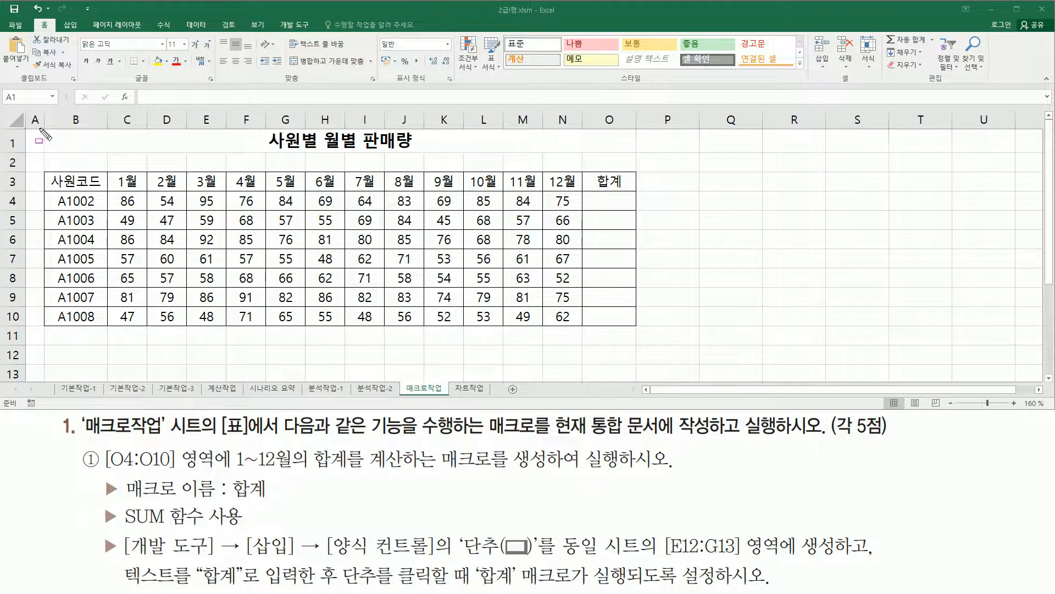
{"action": "mouse_move", "coordinate": [41, 126]}
{"action": "left_mouse_down"}
{"action": "mouse_move", "coordinate": [53, 173]}
{"action": "mouse_move", "coordinate": [381, 304]}
{"action": "mouse_move", "coordinate": [644, 335]}
{"action": "left_mouse_up"}
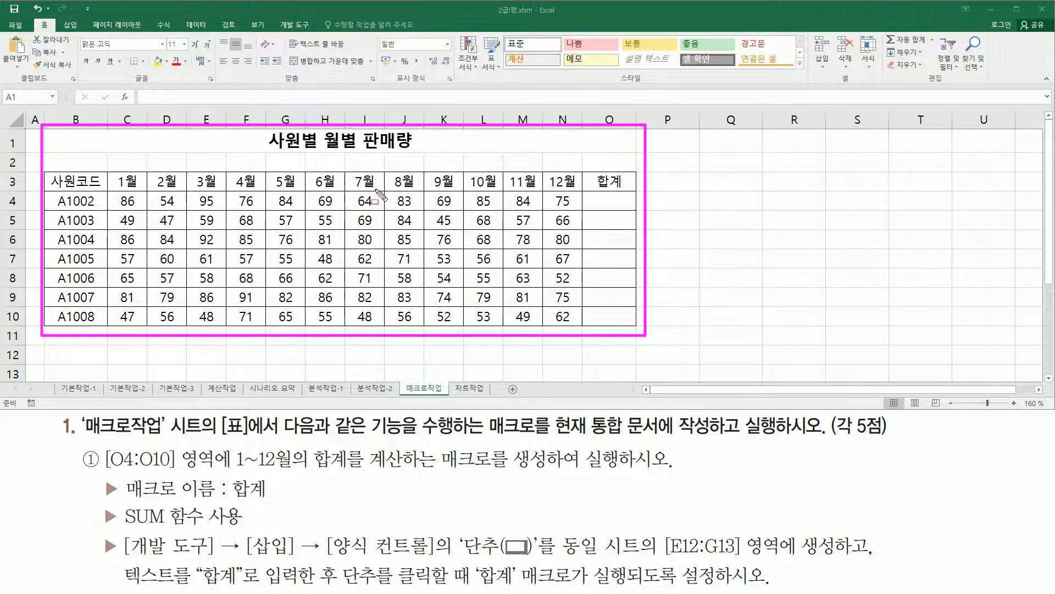
{"action": "key", "text": "Escape"}
{"action": "left_click", "coordinate": [233, 356]}
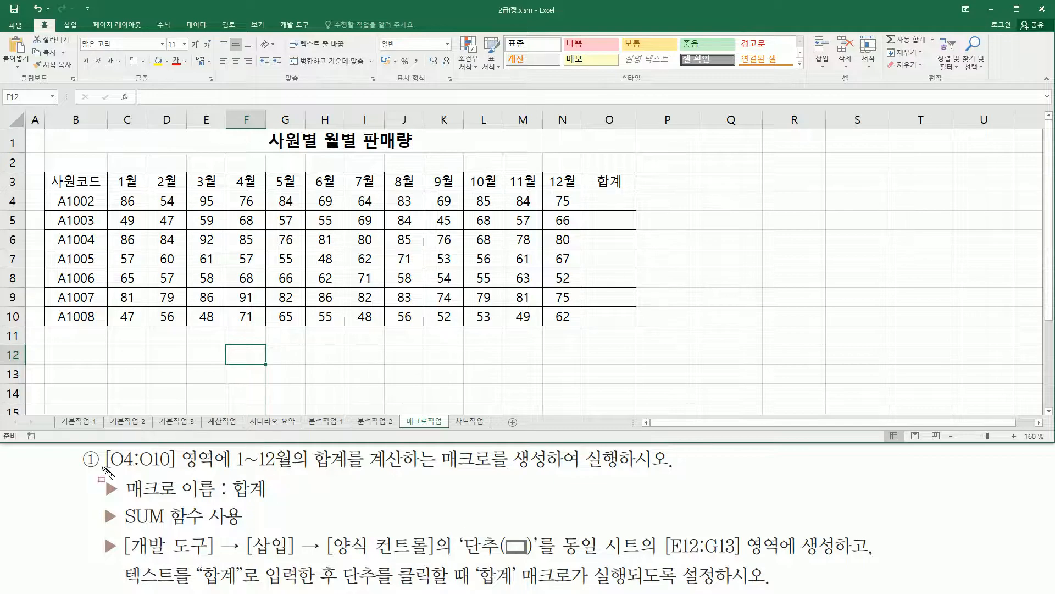
{"action": "left_click_drag", "start_coordinate": [106, 471], "coordinate": [216, 471]}
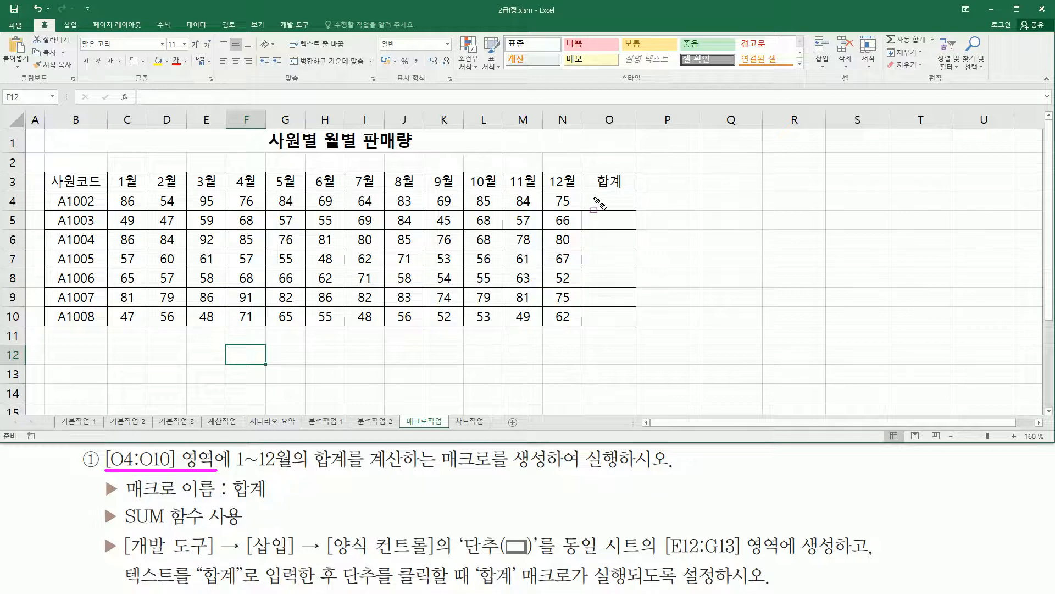
{"action": "left_click_drag", "start_coordinate": [592, 195], "coordinate": [630, 325]}
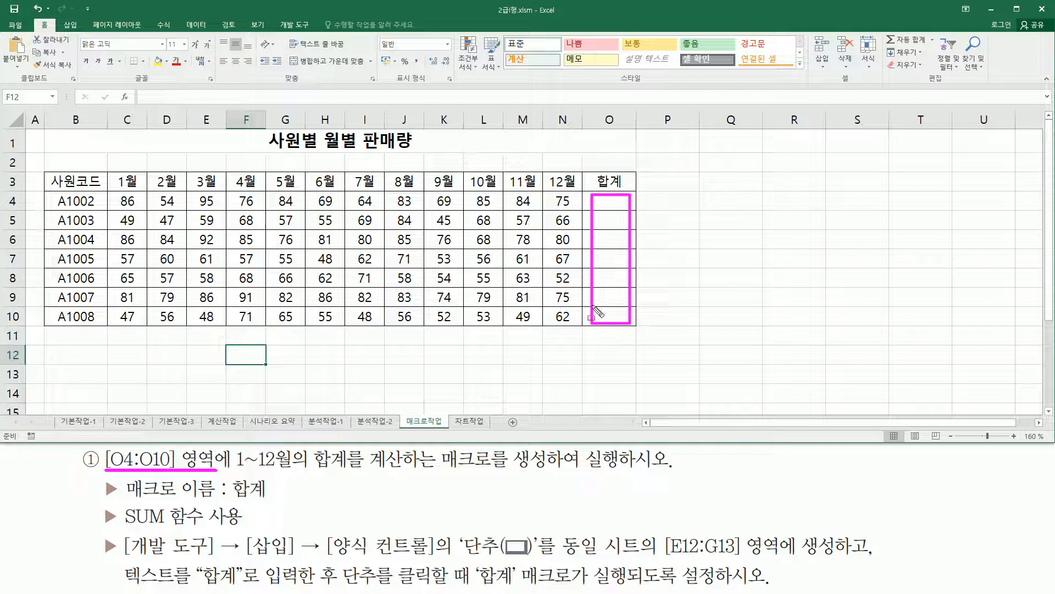
{"action": "left_click_drag", "start_coordinate": [234, 471], "coordinate": [667, 471]}
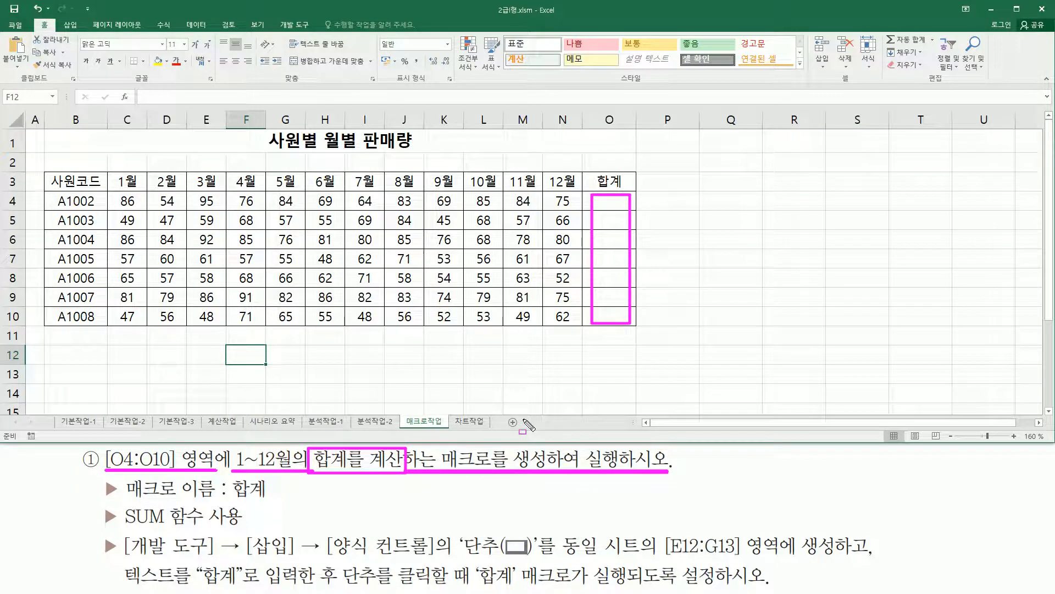
{"action": "left_click_drag", "start_coordinate": [124, 498], "coordinate": [269, 499]}
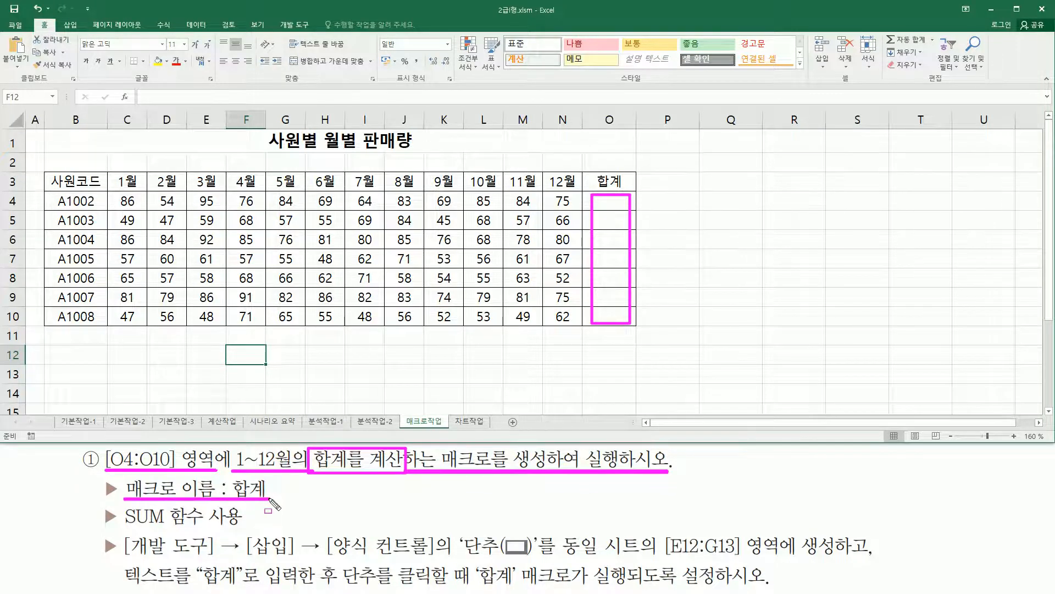
{"action": "left_click_drag", "start_coordinate": [122, 528], "coordinate": [246, 526]}
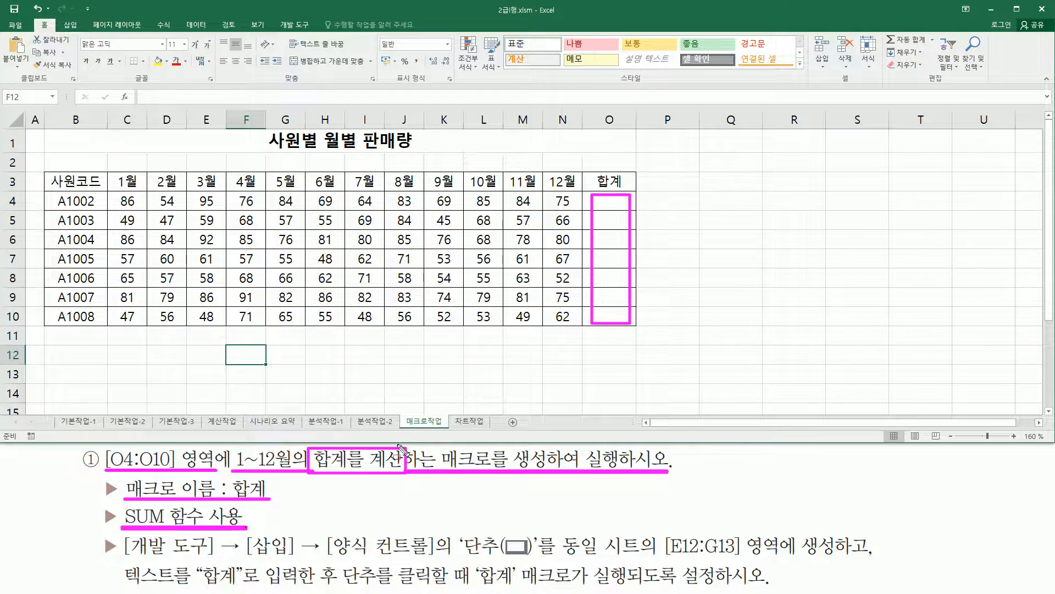
{"action": "key", "text": "Escape"}
{"action": "left_click_drag", "start_coordinate": [594, 192], "coordinate": [624, 210]}
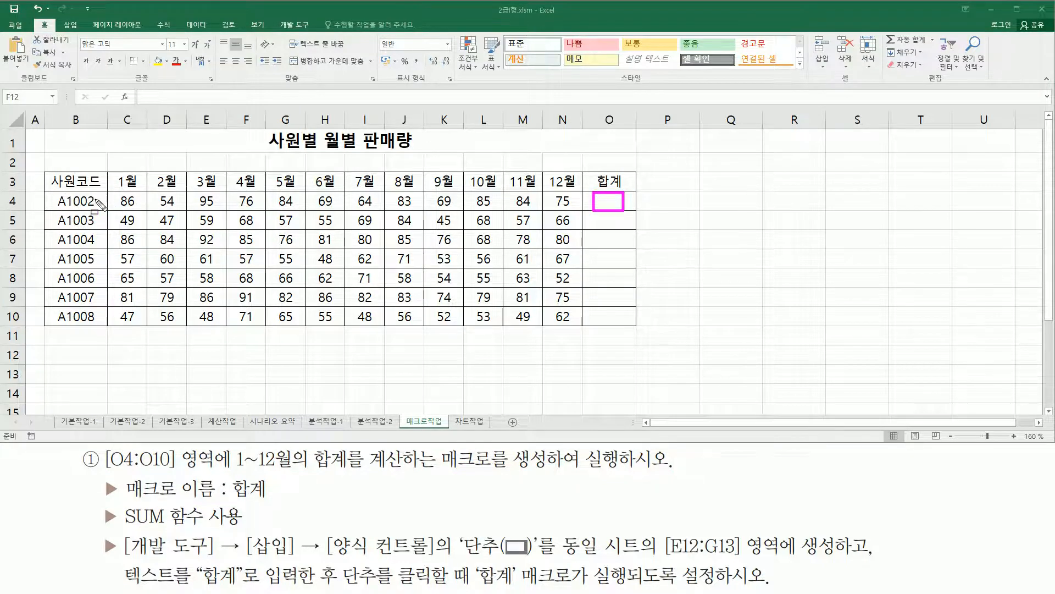
{"action": "left_click_drag", "start_coordinate": [115, 192], "coordinate": [584, 211]}
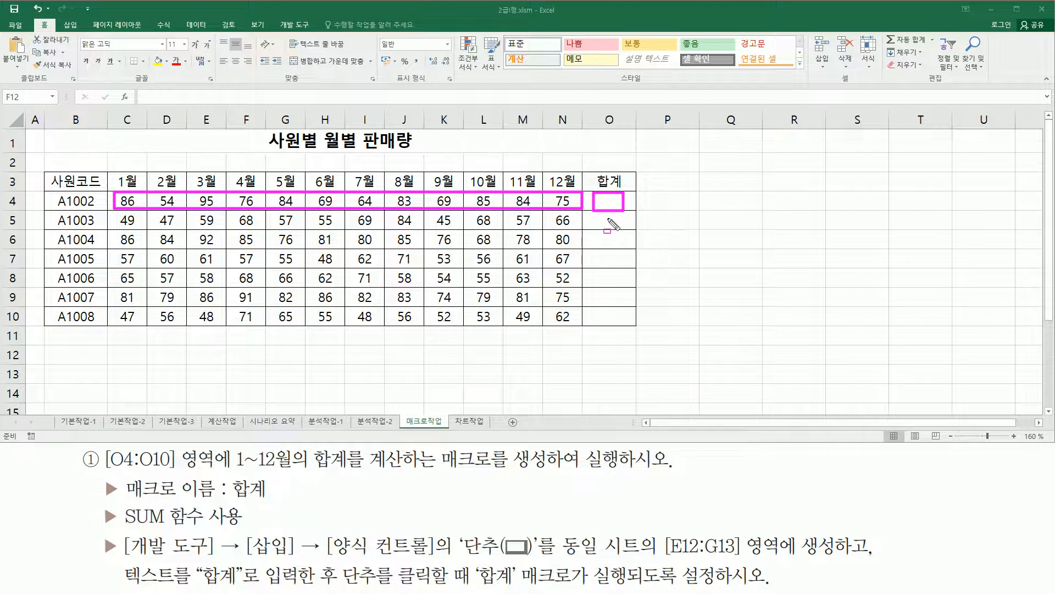
{"action": "left_click_drag", "start_coordinate": [125, 558], "coordinate": [440, 558]}
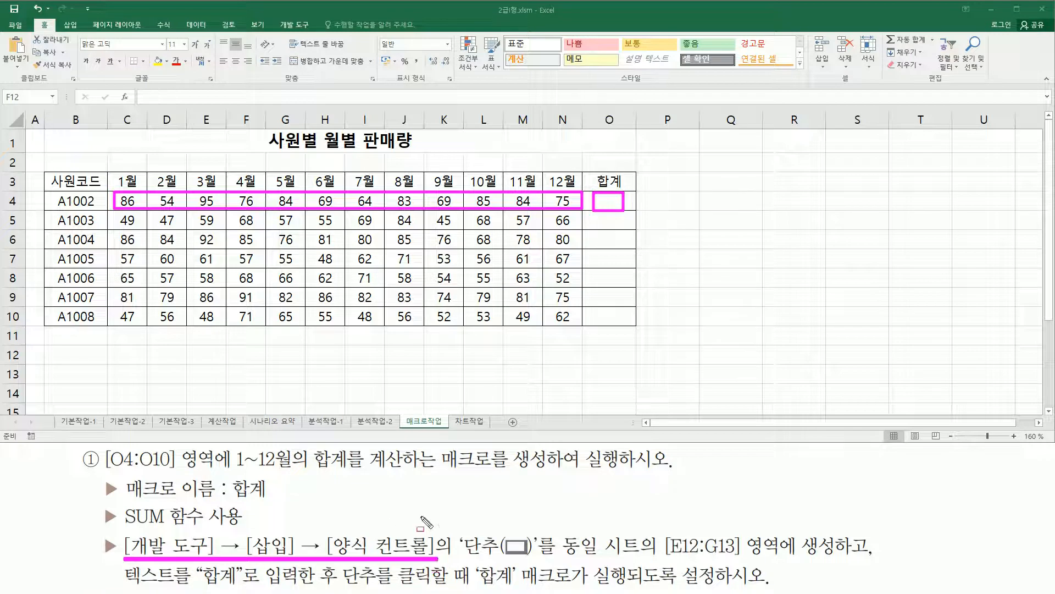
{"action": "mouse_move", "coordinate": [458, 532]}
{"action": "left_mouse_down"}
{"action": "mouse_move", "coordinate": [476, 565]}
{"action": "mouse_move", "coordinate": [753, 564]}
{"action": "mouse_move", "coordinate": [748, 532]}
{"action": "mouse_move", "coordinate": [844, 538]}
{"action": "left_mouse_up"}
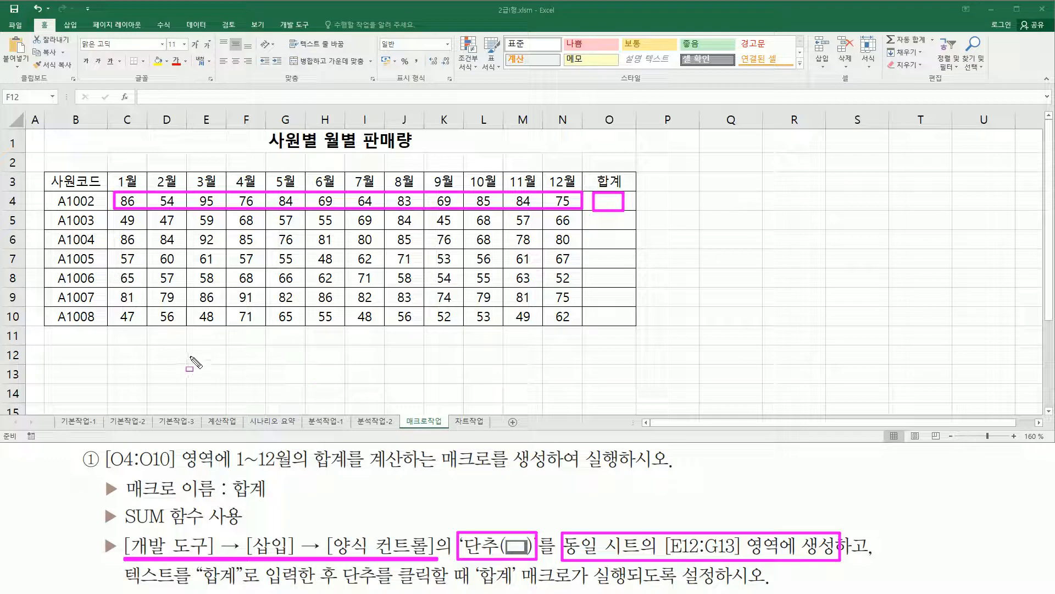
{"action": "mouse_move", "coordinate": [188, 347]}
{"action": "left_mouse_down"}
{"action": "mouse_move", "coordinate": [247, 377]}
{"action": "mouse_move", "coordinate": [303, 381]}
{"action": "left_mouse_up"}
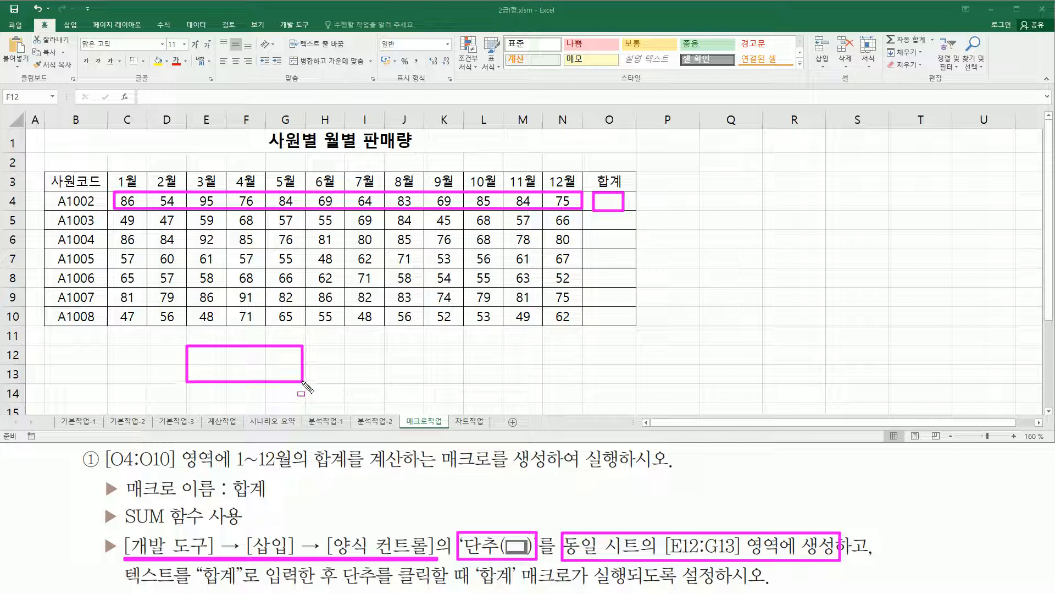
{"action": "left_click_drag", "start_coordinate": [117, 591], "coordinate": [632, 590]}
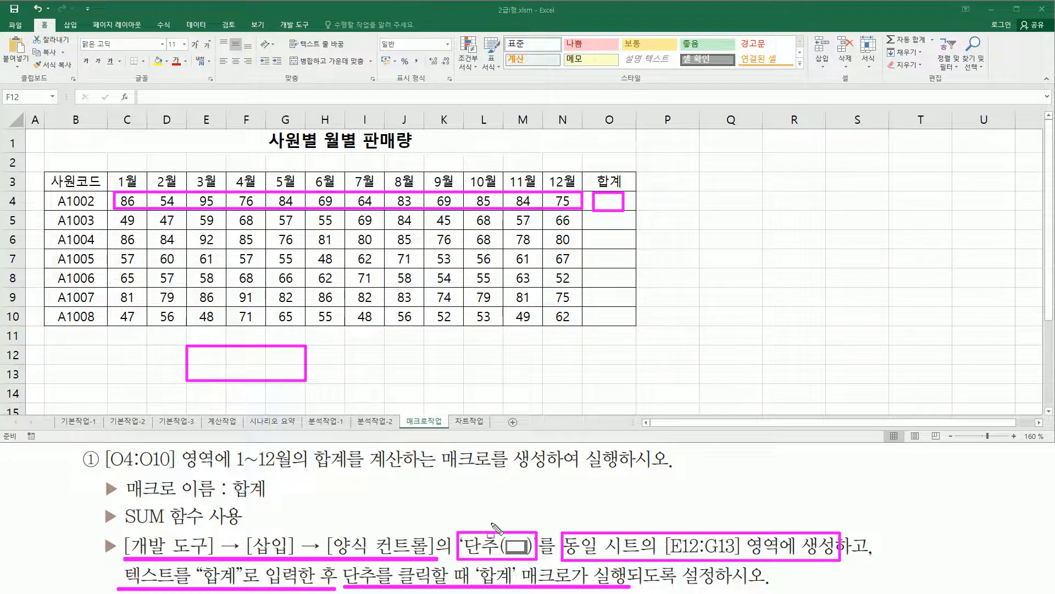
{"action": "key", "text": "Escape"}
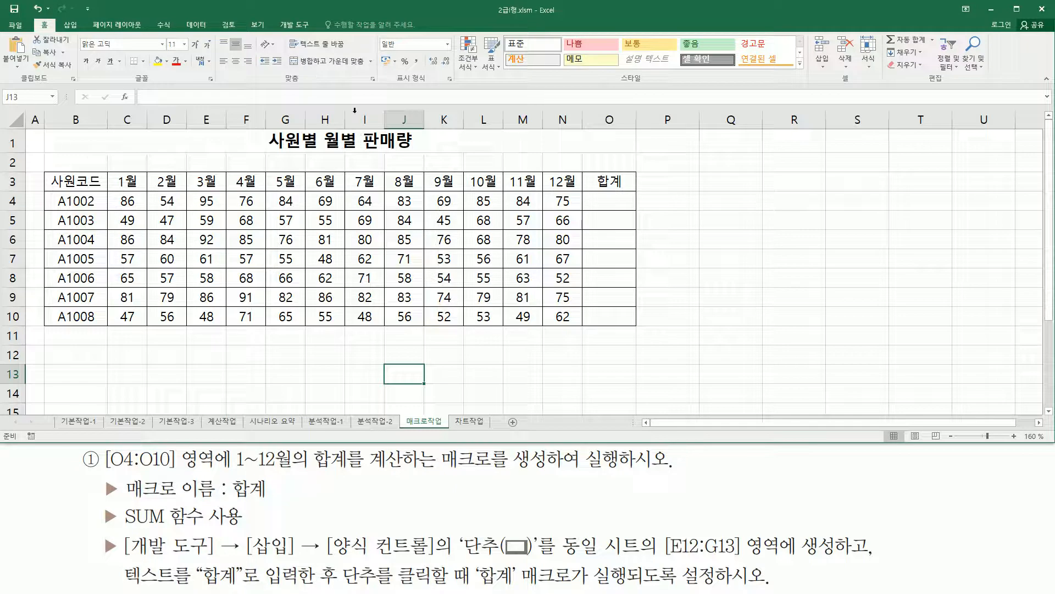
Step: Insert a form control button covering cells E12:G13 below the sales table
{"action": "left_click", "coordinate": [294, 25]}
{"action": "left_click_drag", "start_coordinate": [271, 16], "coordinate": [321, 31]}
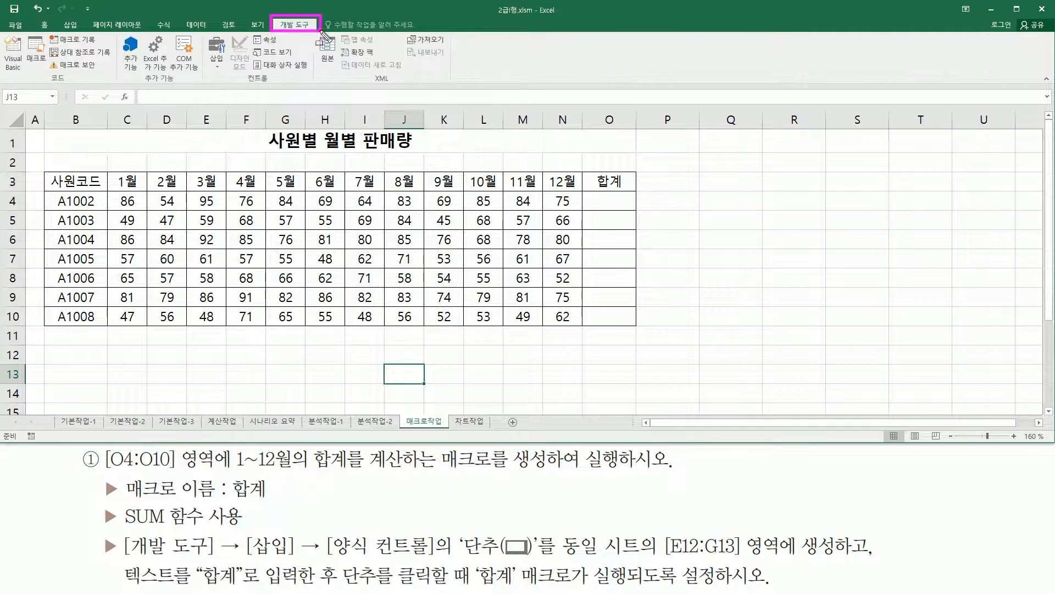
{"action": "left_click_drag", "start_coordinate": [203, 33], "coordinate": [233, 72]}
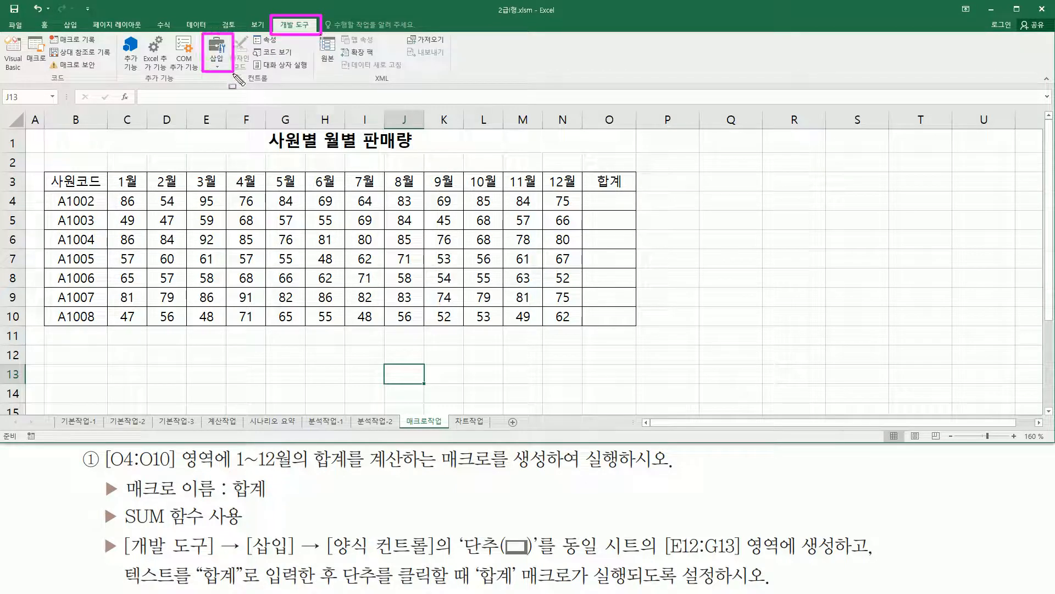
{"action": "key", "text": "Escape"}
{"action": "left_click", "coordinate": [222, 61]}
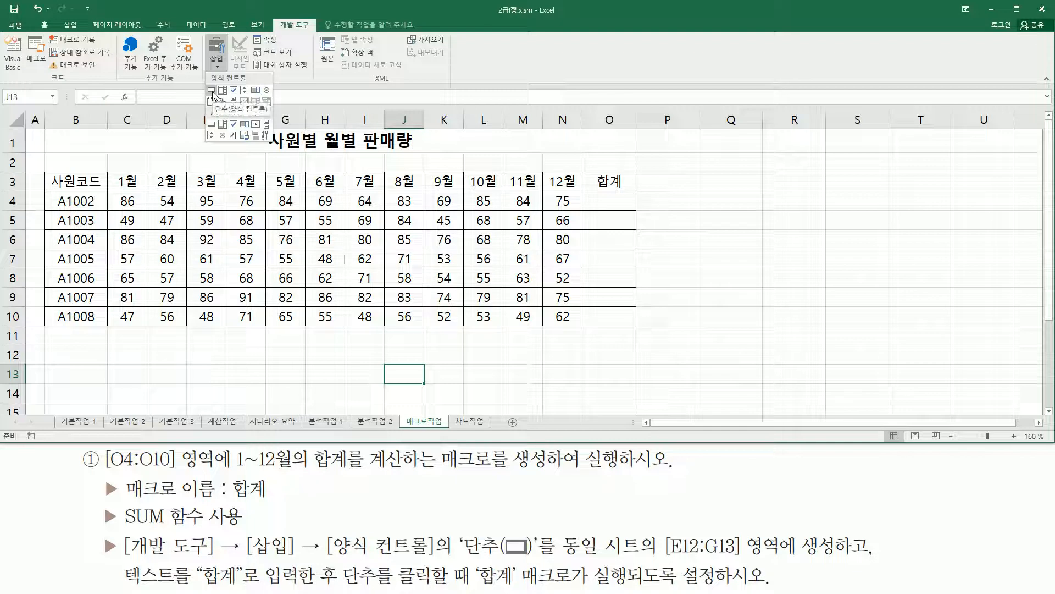
{"action": "left_click", "coordinate": [212, 91]}
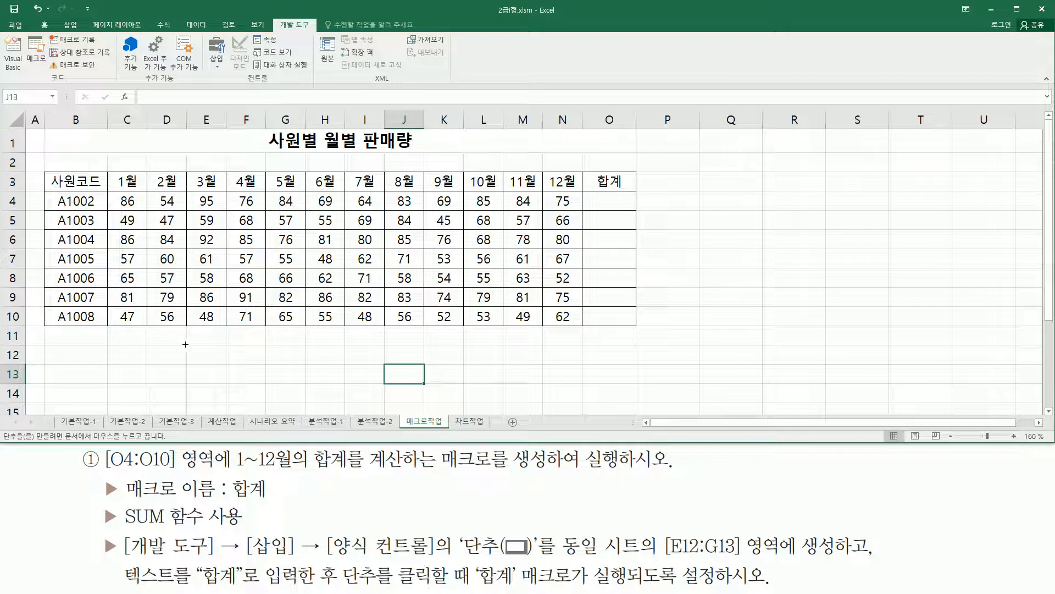
{"action": "left_click_drag", "start_coordinate": [186, 344], "coordinate": [308, 378]}
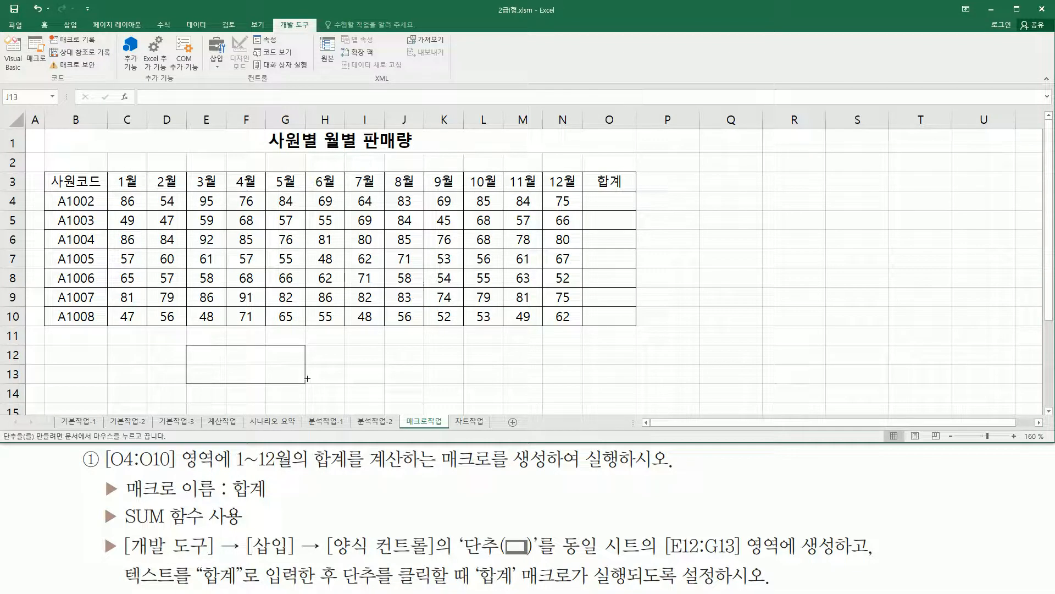
{"action": "left_click_drag", "start_coordinate": [307, 378], "coordinate": [307, 378]}
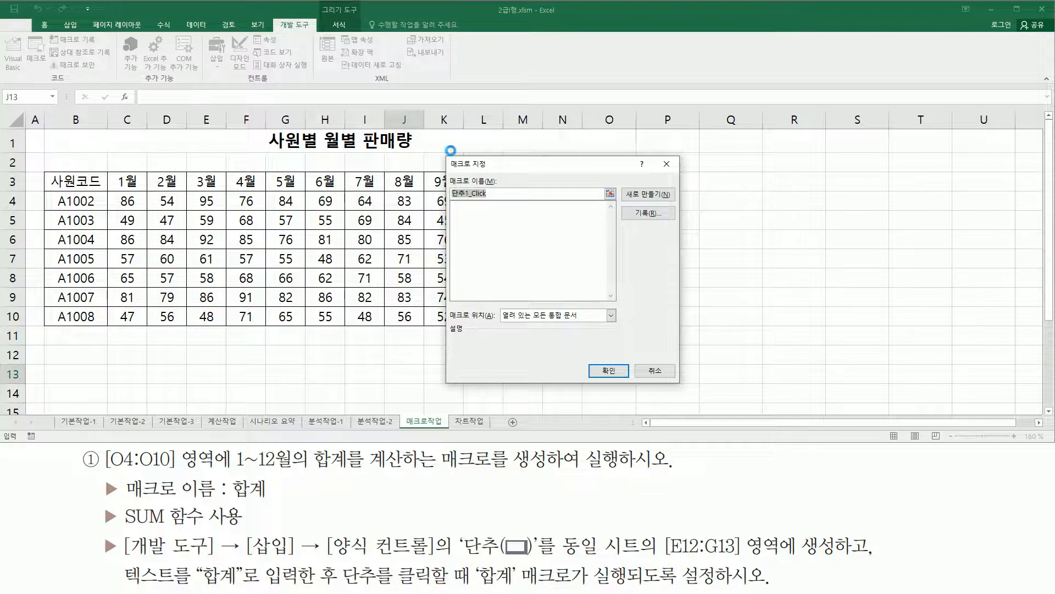
Step: Name the new button's assigned macro 합계 and choose to record it
{"action": "mouse_move", "coordinate": [440, 150]}
{"action": "left_mouse_down"}
{"action": "mouse_move", "coordinate": [478, 356]}
{"action": "mouse_move", "coordinate": [712, 391]}
{"action": "mouse_move", "coordinate": [688, 390]}
{"action": "left_mouse_up"}
{"action": "key", "text": "Escape"}
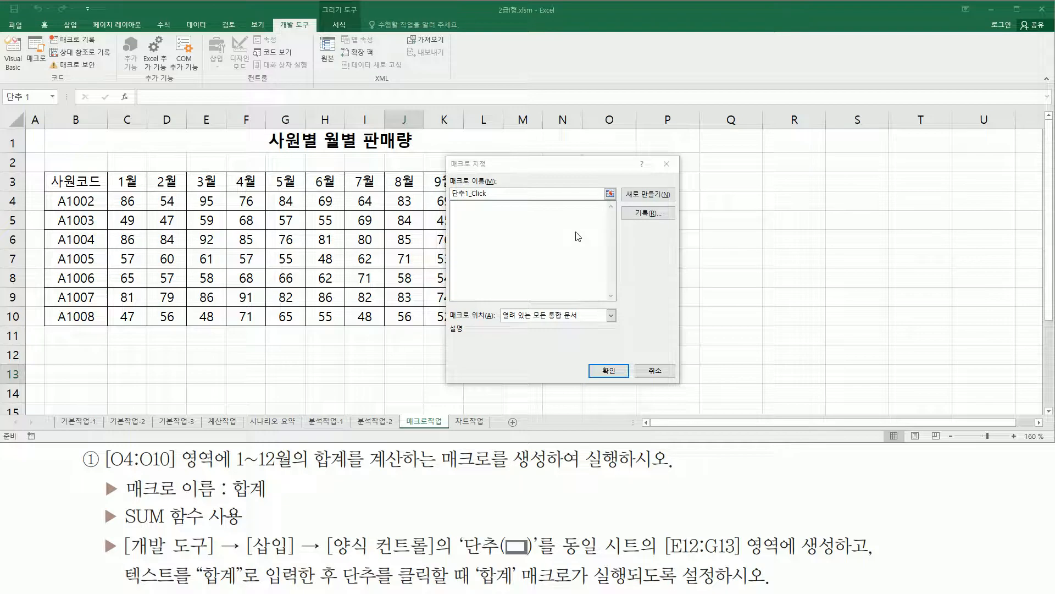
{"action": "left_click_drag", "start_coordinate": [447, 171], "coordinate": [508, 203]}
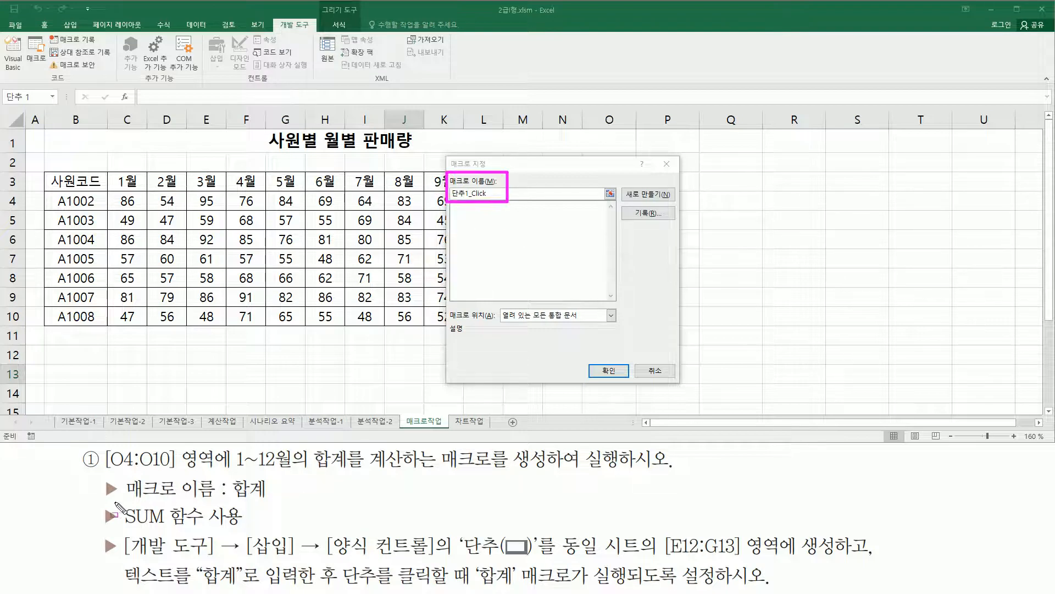
{"action": "left_click_drag", "start_coordinate": [122, 502], "coordinate": [283, 503]}
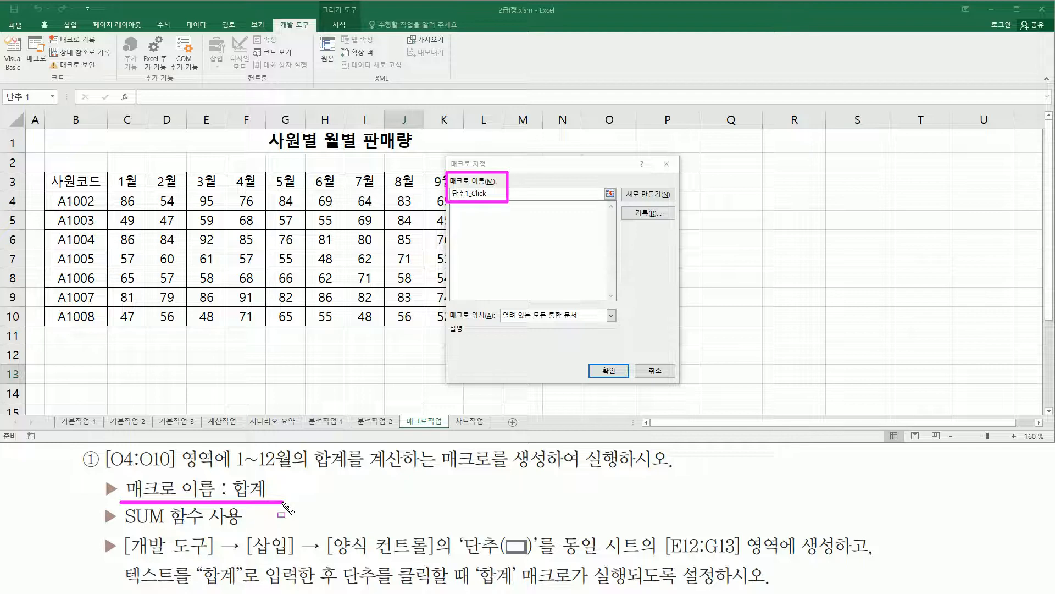
{"action": "key", "text": "Escape"}
{"action": "left_click", "coordinate": [517, 173]}
{"action": "type", "text": "합계"}
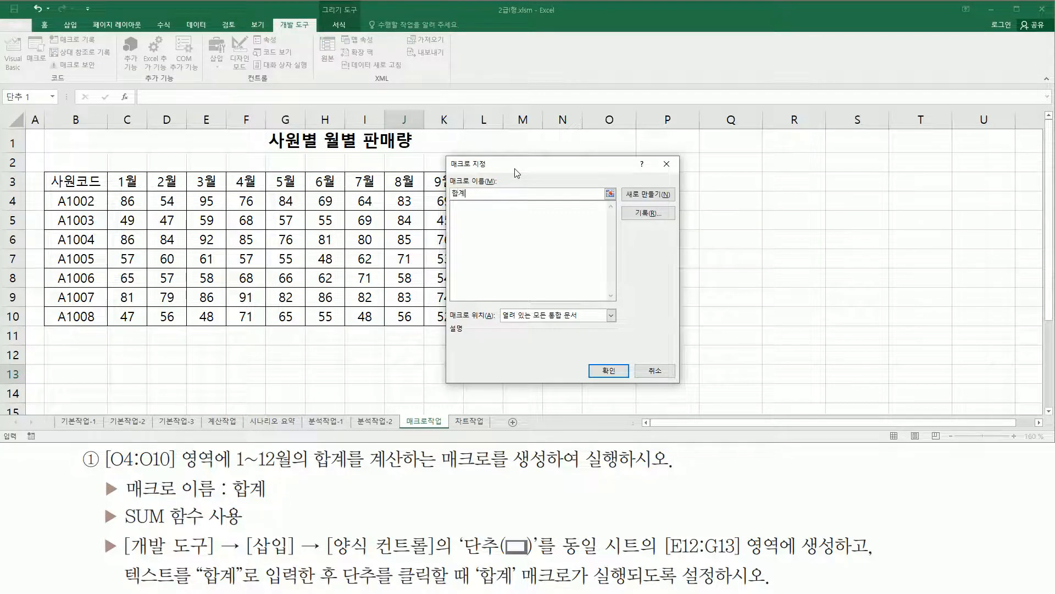
{"action": "left_click_drag", "start_coordinate": [447, 175], "coordinate": [505, 204]}
{"action": "mouse_move", "coordinate": [625, 202]}
{"action": "left_mouse_down"}
{"action": "mouse_move", "coordinate": [640, 220]}
{"action": "mouse_move", "coordinate": [668, 223]}
{"action": "left_mouse_up"}
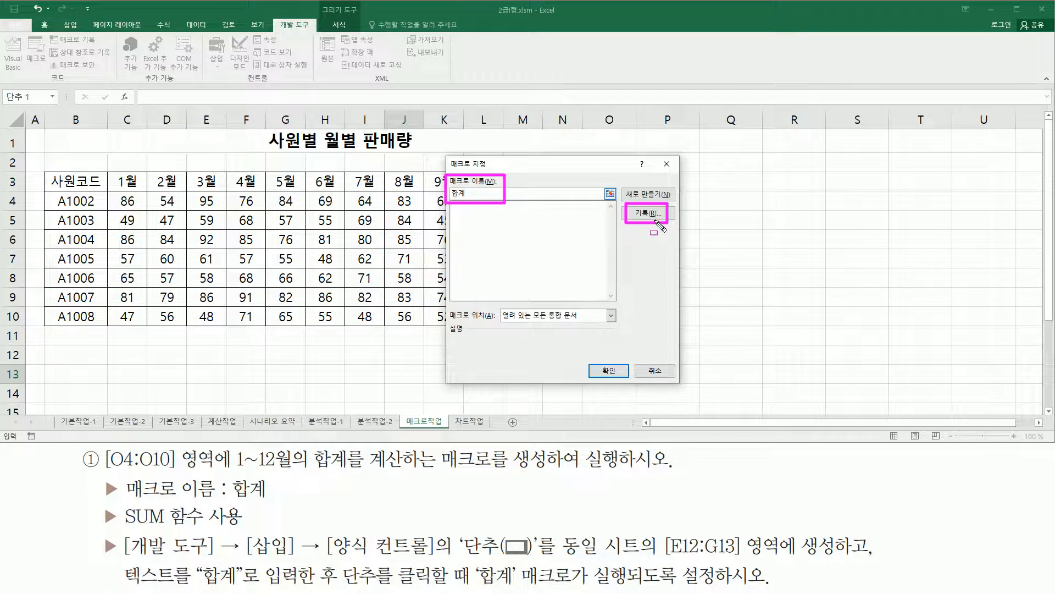
{"action": "key", "text": "Escape"}
{"action": "left_click", "coordinate": [646, 214]}
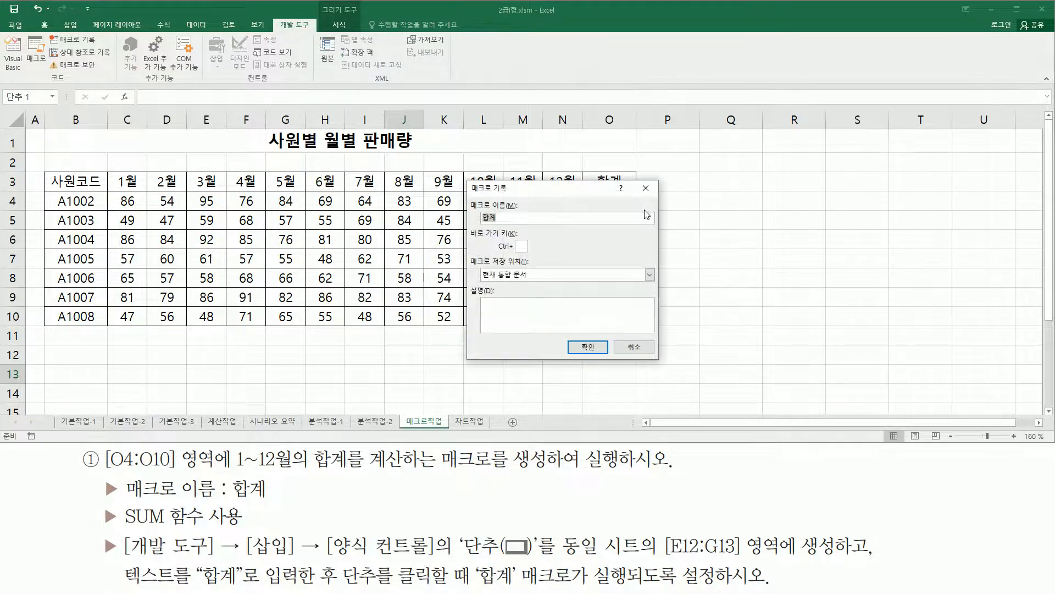
Step: Start recording the 합계 macro with the current workbook (현재 통합 문서) as its storage location
{"action": "mouse_move", "coordinate": [465, 176]}
{"action": "left_mouse_down"}
{"action": "mouse_move", "coordinate": [629, 360]}
{"action": "mouse_move", "coordinate": [662, 363]}
{"action": "left_mouse_up"}
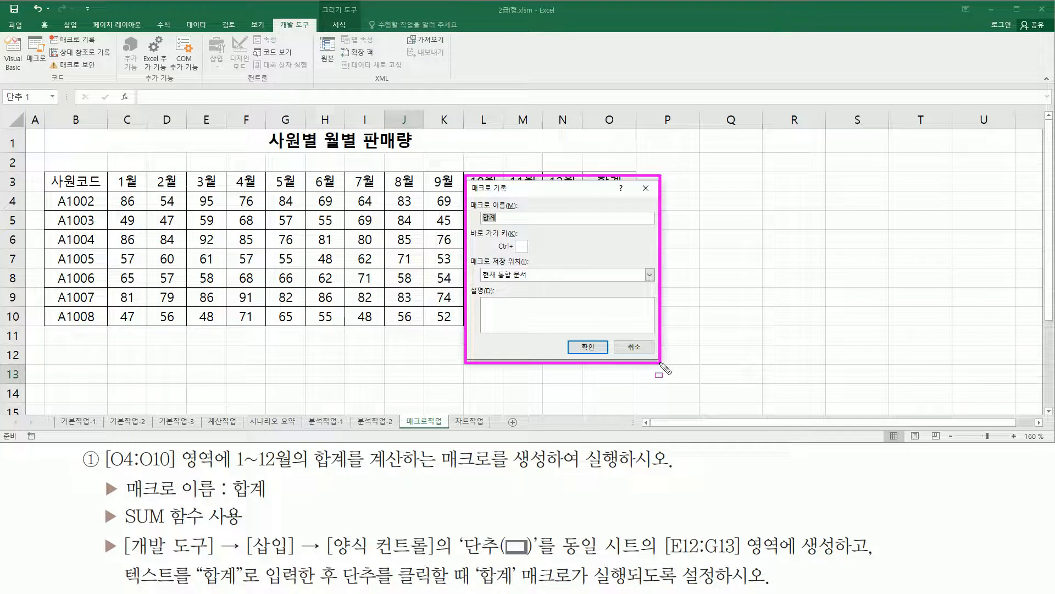
{"action": "left_click_drag", "start_coordinate": [472, 197], "coordinate": [527, 226]}
{"action": "mouse_move", "coordinate": [471, 251]}
{"action": "left_mouse_down"}
{"action": "mouse_move", "coordinate": [502, 301]}
{"action": "mouse_move", "coordinate": [543, 300]}
{"action": "mouse_move", "coordinate": [536, 283]}
{"action": "left_mouse_up"}
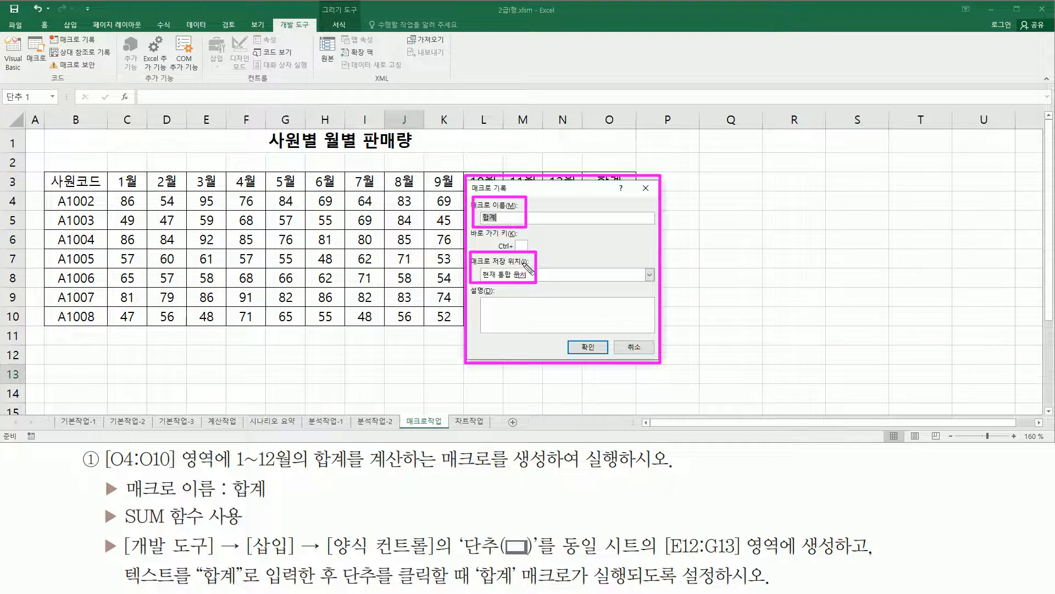
{"action": "key", "text": "e"}
{"action": "left_click_drag", "start_coordinate": [568, 336], "coordinate": [609, 357]}
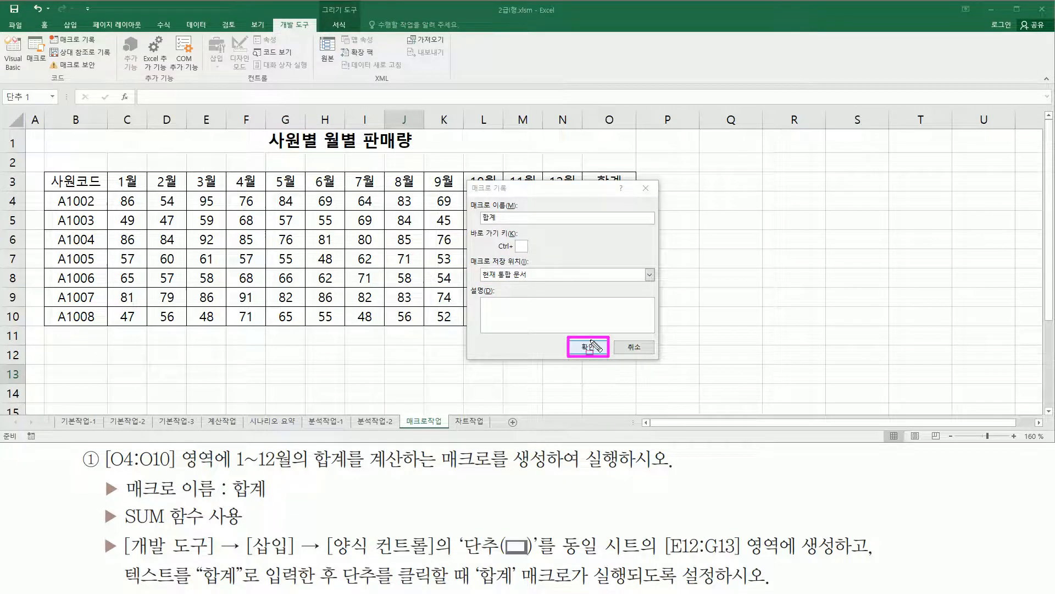
{"action": "key", "text": "Escape"}
{"action": "left_click", "coordinate": [588, 348]}
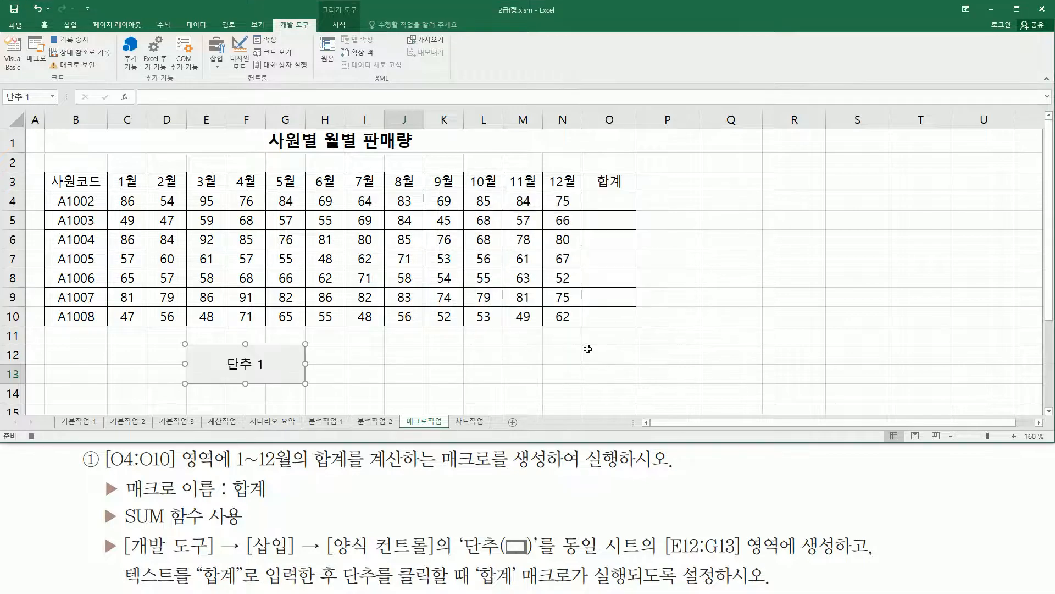
{"action": "key", "text": "ctrl+2"}
{"action": "left_click_drag", "start_coordinate": [45, 31], "coordinate": [97, 49]}
{"action": "left_click_drag", "start_coordinate": [22, 427], "coordinate": [42, 442]}
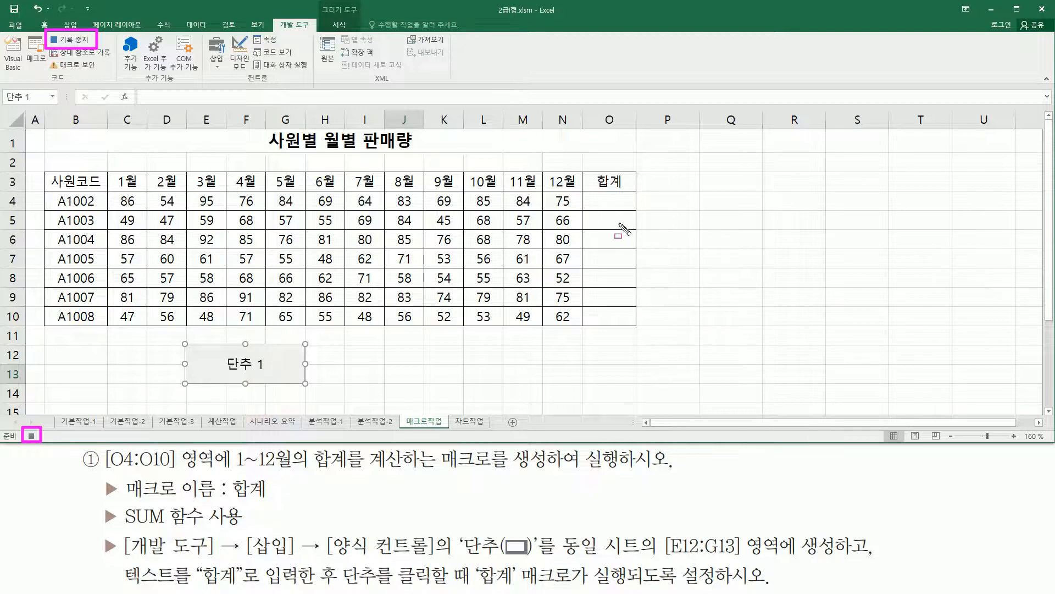
{"action": "key", "text": "Escape"}
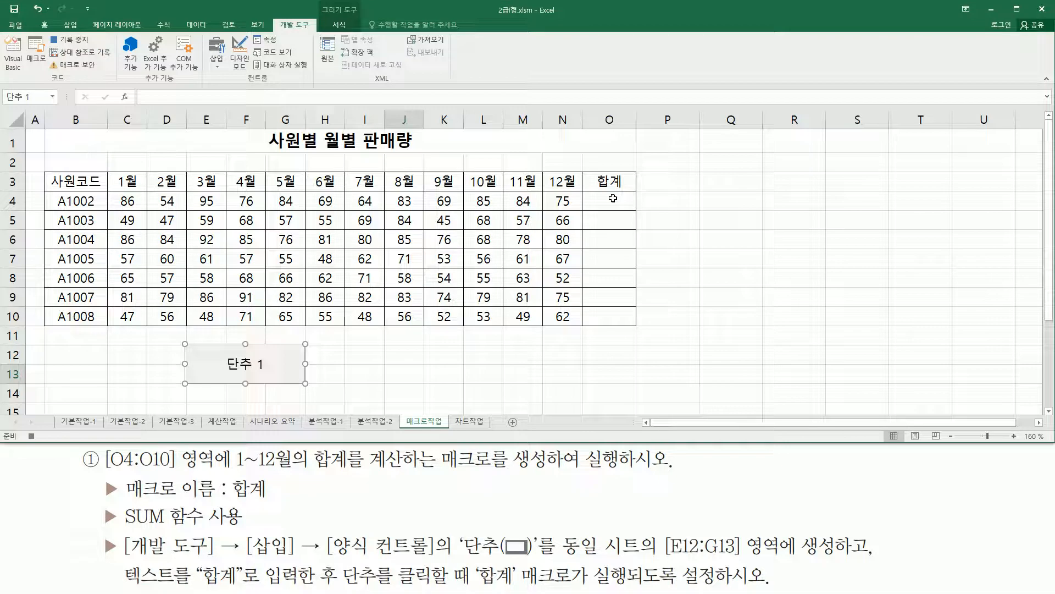
Step: Sum months 1–12 for the first employee in O4 with =SUM(C4:N4) and fill the formula down to O10
{"action": "left_click", "coordinate": [613, 200]}
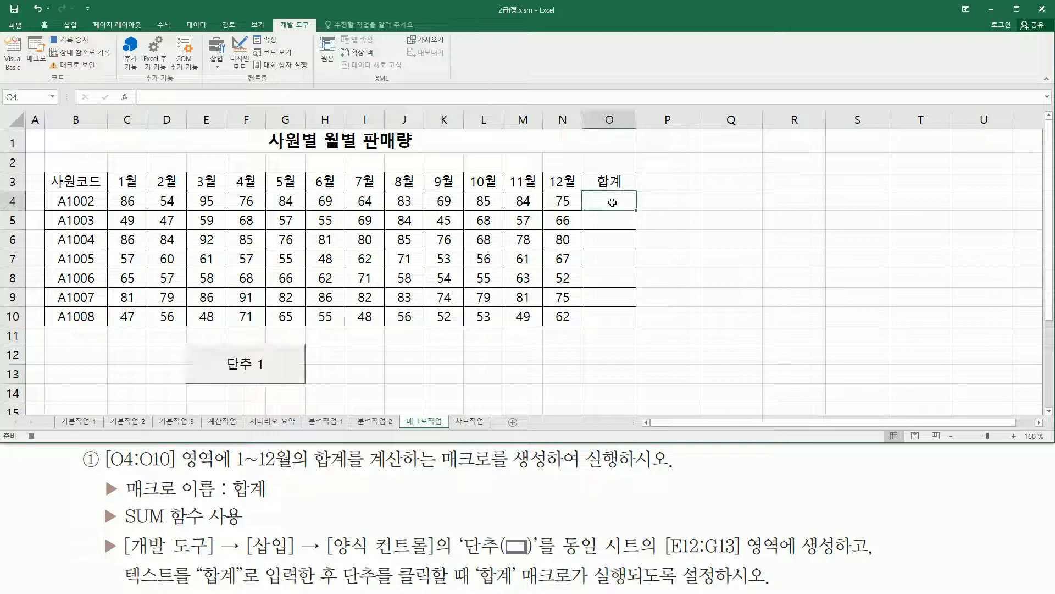
{"action": "type", "text": "="}
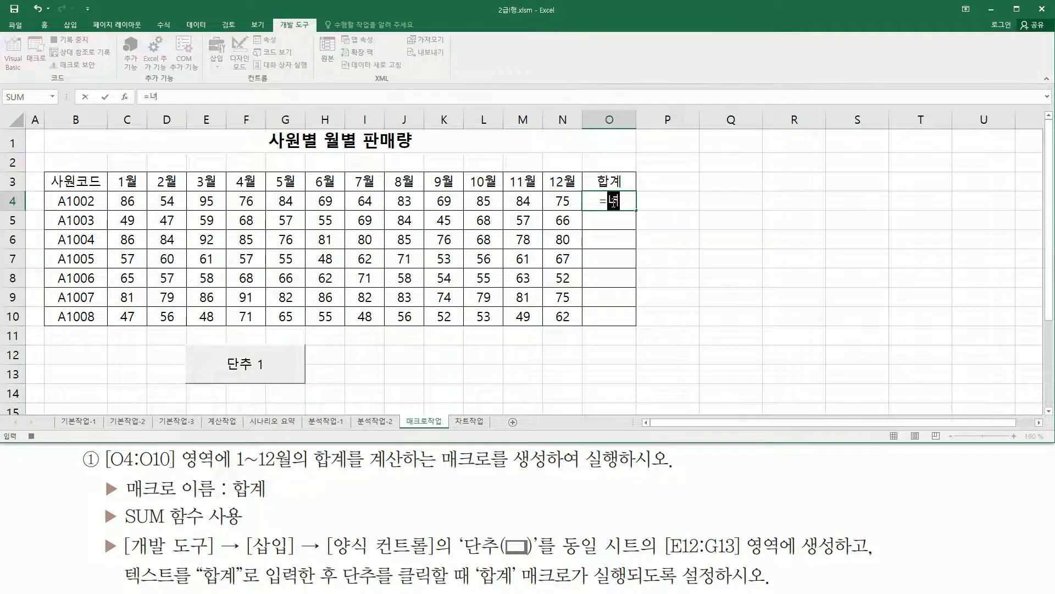
{"action": "type", "text": "sum("}
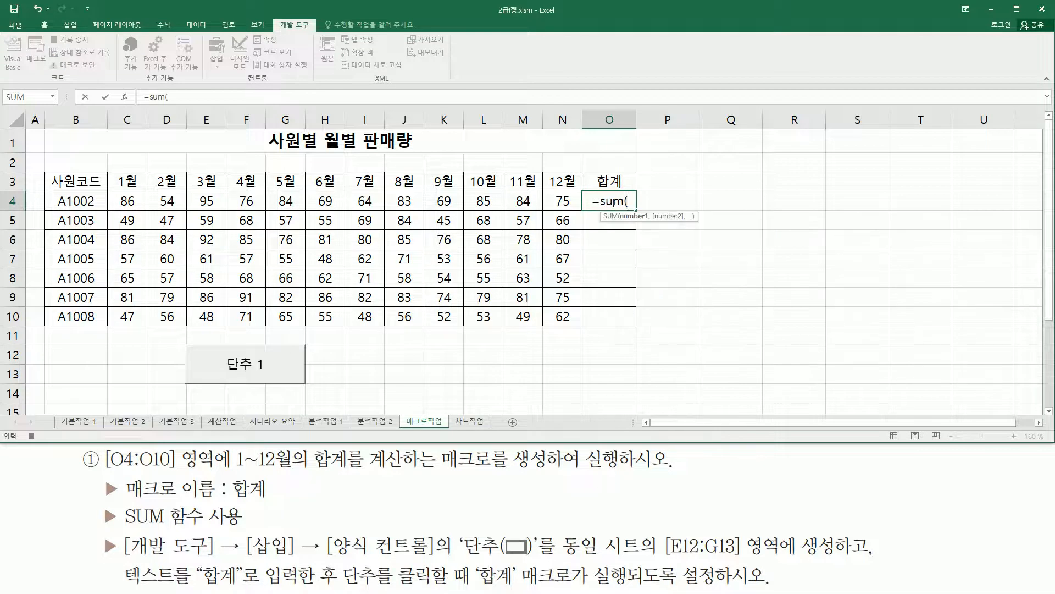
{"action": "left_click_drag", "start_coordinate": [127, 202], "coordinate": [562, 202]}
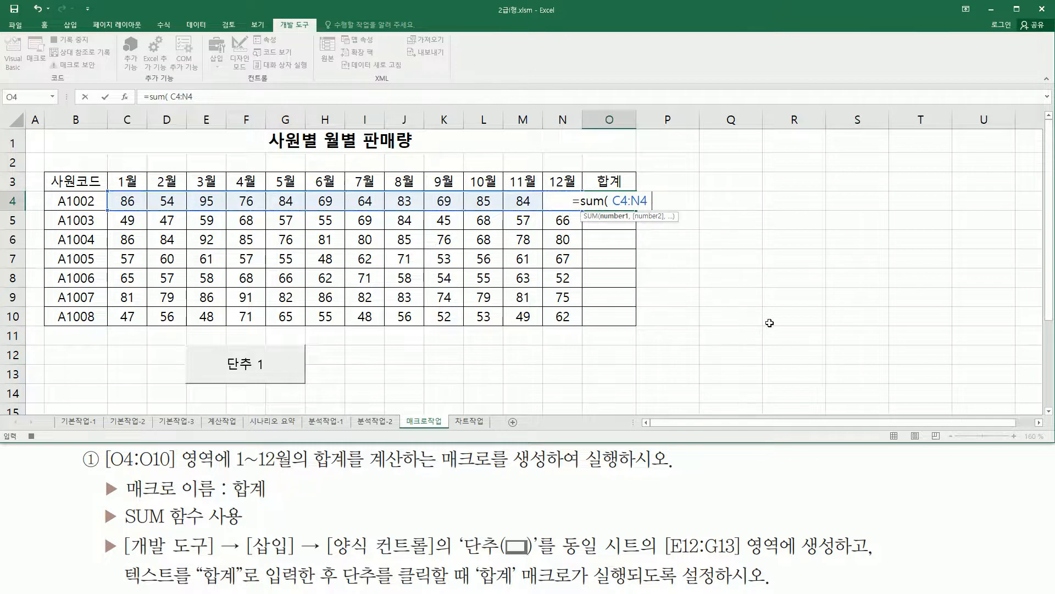
{"action": "type", "text": ")"}
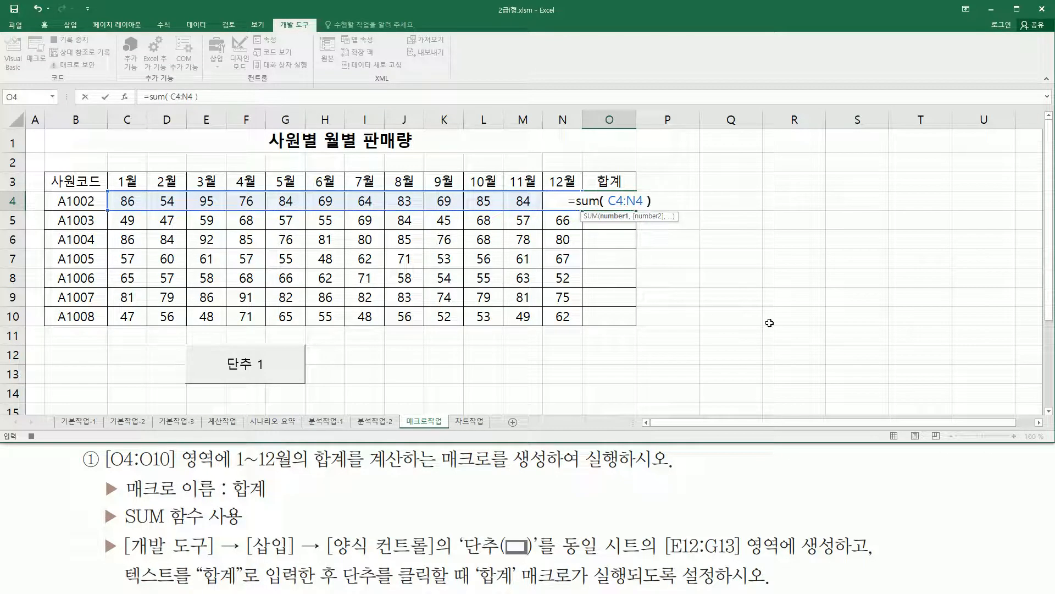
{"action": "key", "text": "Return"}
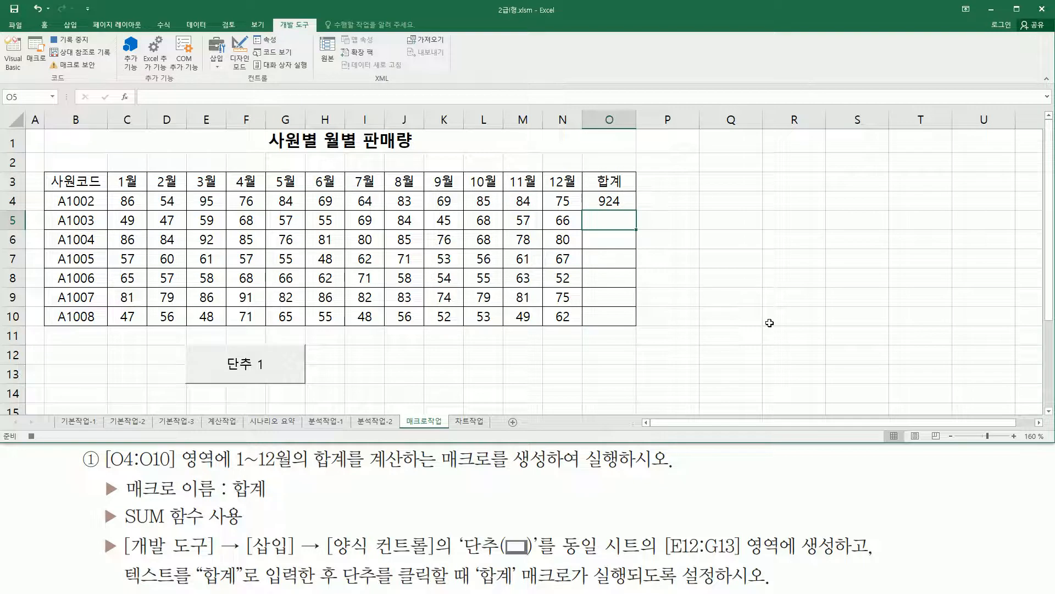
{"action": "left_click", "coordinate": [607, 202]}
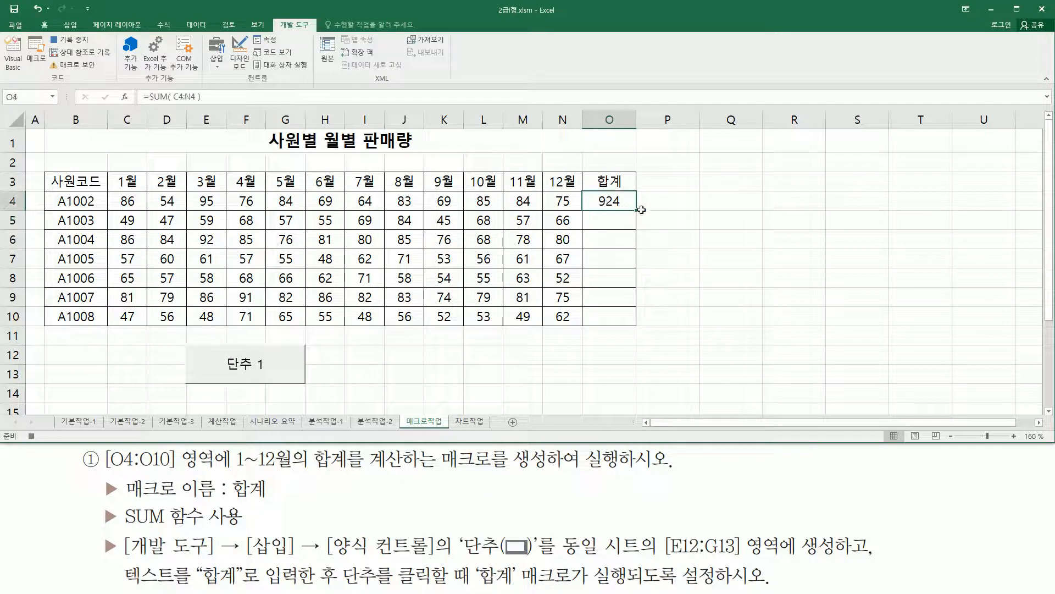
{"action": "left_click_drag", "start_coordinate": [636, 213], "coordinate": [634, 326]}
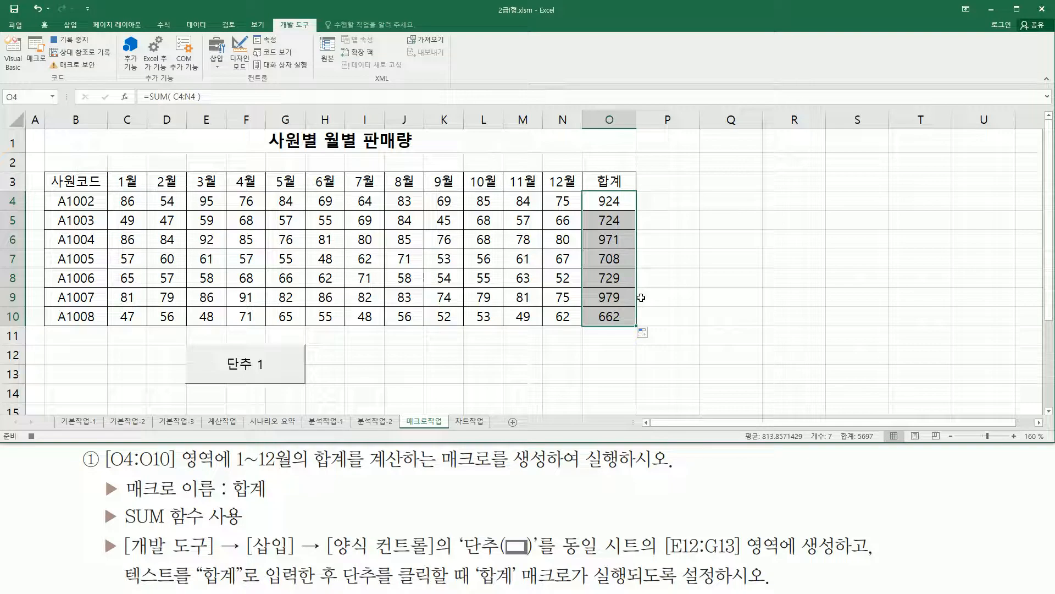
Step: Deselect the totals by selecting empty cell Q7 and stop recording the 합계 macro
{"action": "left_click", "coordinate": [719, 255]}
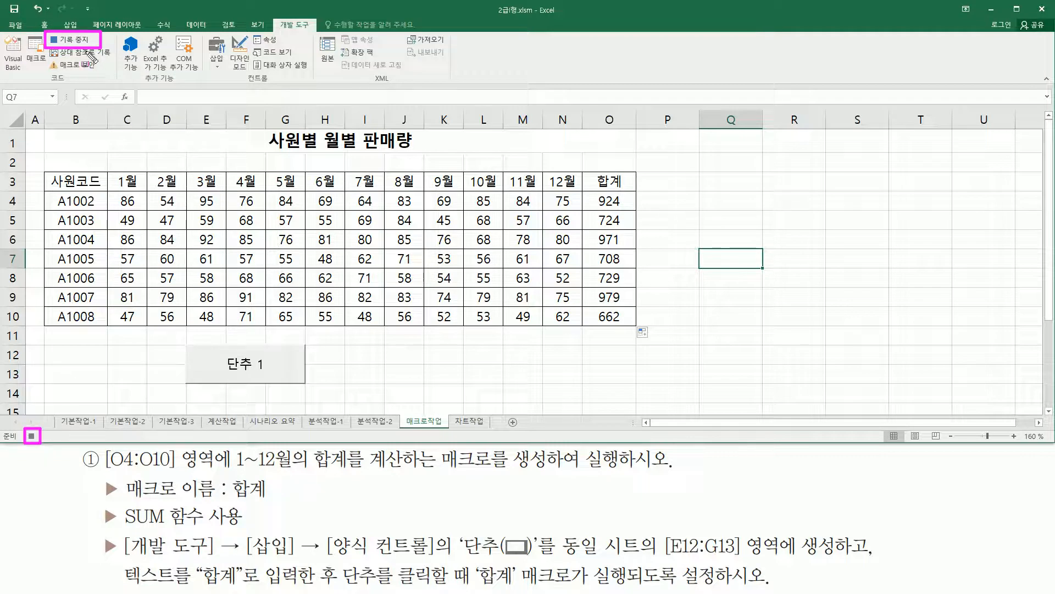
{"action": "key", "text": "Escape"}
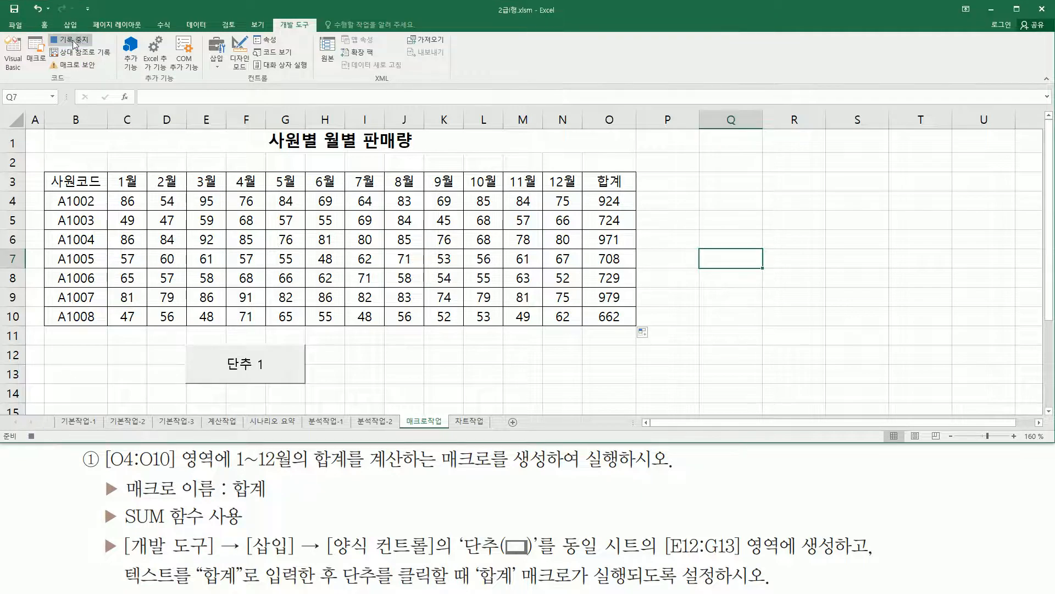
{"action": "left_click", "coordinate": [74, 44]}
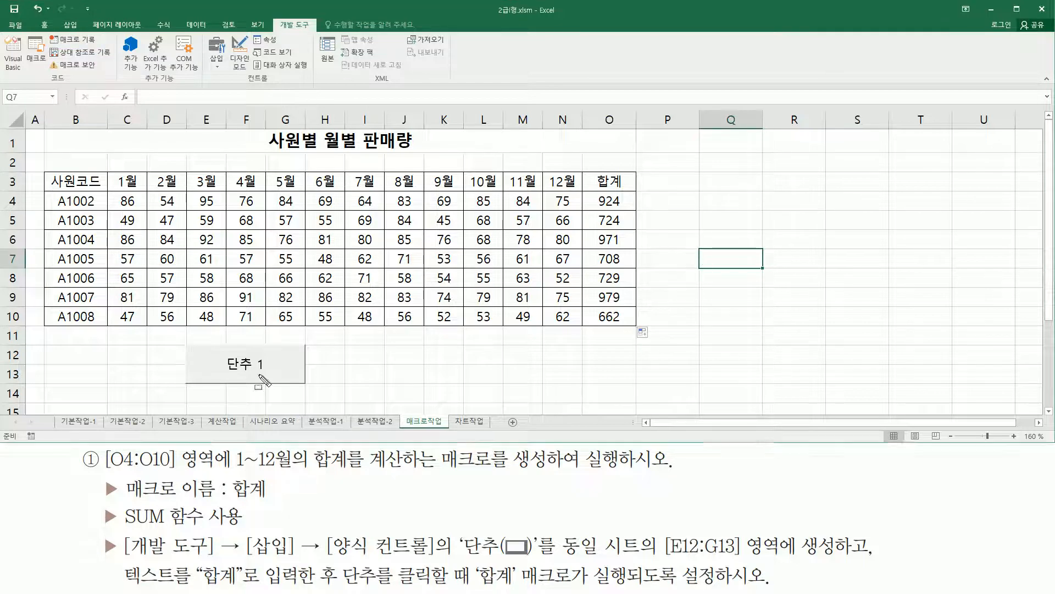
{"action": "mouse_move", "coordinate": [180, 343]}
{"action": "left_mouse_down"}
{"action": "mouse_move", "coordinate": [212, 389]}
{"action": "mouse_move", "coordinate": [325, 392]}
{"action": "mouse_move", "coordinate": [313, 386]}
{"action": "left_mouse_up"}
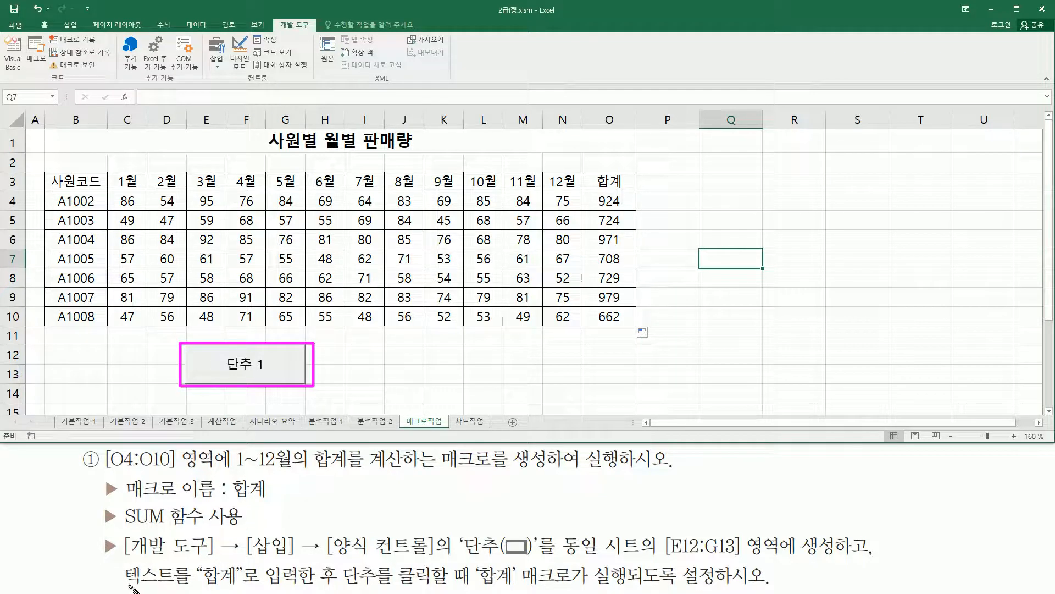
{"action": "left_click_drag", "start_coordinate": [125, 586], "coordinate": [302, 587]}
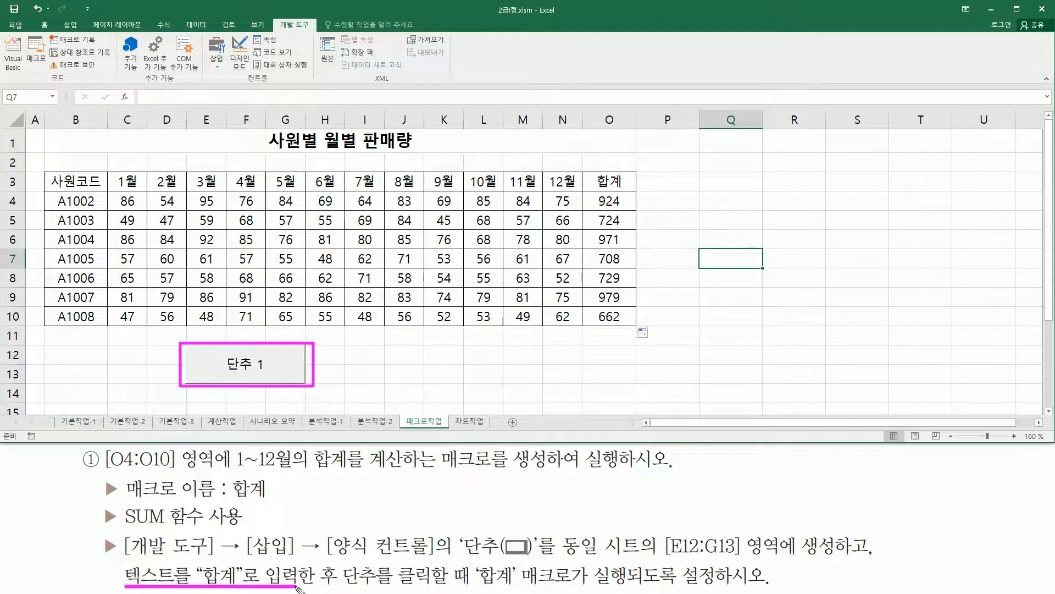
{"action": "key", "text": "Escape"}
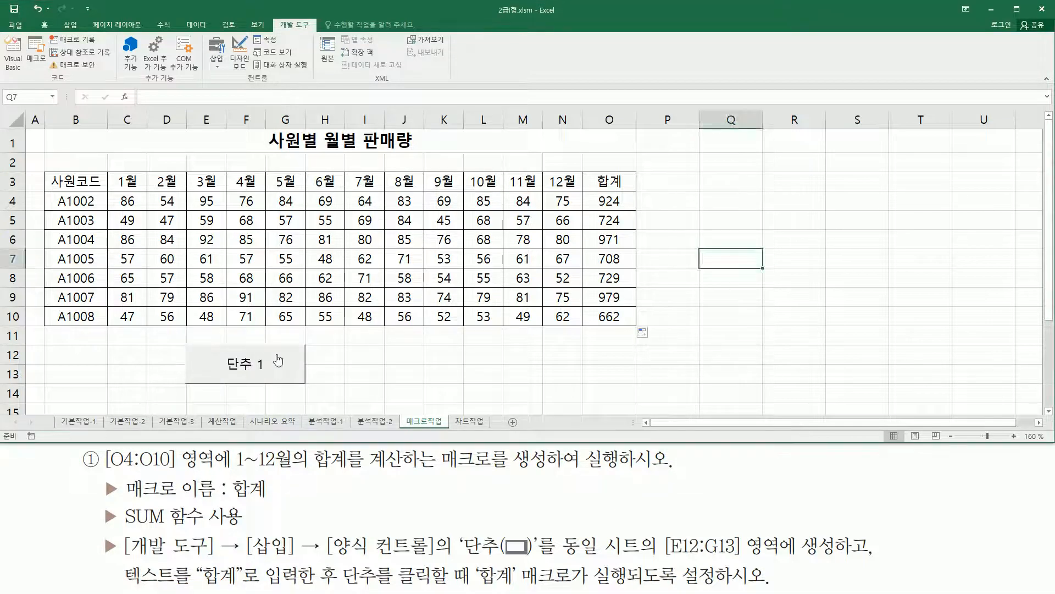
Step: Replace the form button's label with 합계 and finish the text editing
{"action": "right_click", "coordinate": [276, 355]}
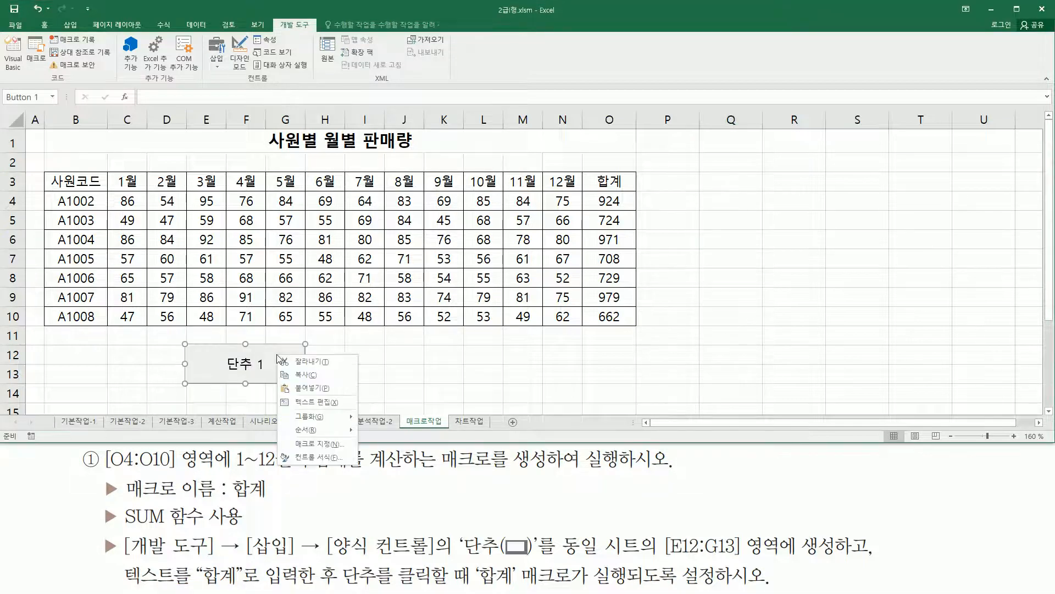
{"action": "left_click", "coordinate": [332, 404]}
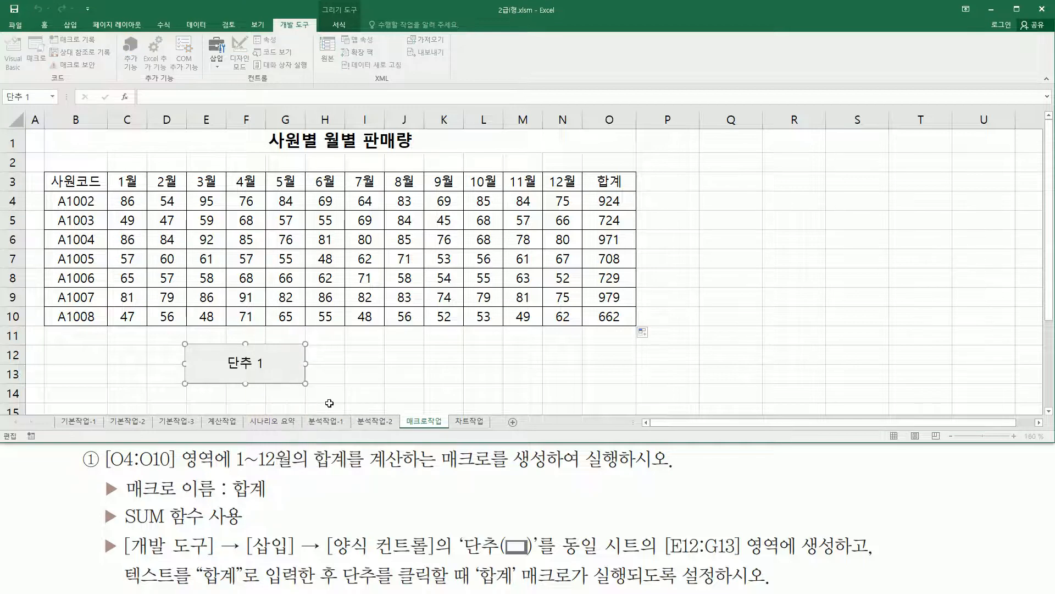
{"action": "key", "text": "Delete"}
{"action": "key", "text": "Delete"}
{"action": "key", "text": "Delete"}
{"action": "type", "text": "gkq"}
{"action": "key", "text": "BackSpace"}
{"action": "key", "text": "BackSpace"}
{"action": "key", "text": "BackSpace"}
{"action": "key", "text": "Hangul"}
{"action": "type", "text": "합계"}
{"action": "left_click", "coordinate": [713, 310]}
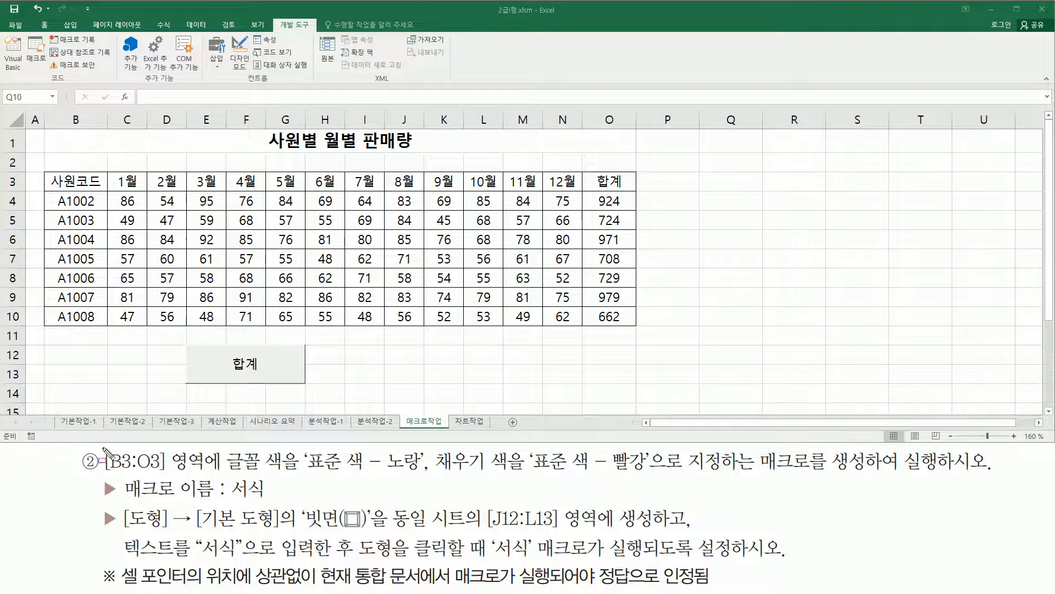
Step: Examine the second macro task's requirements for the target range, font and fill colours, macro name, and shape type, position and text
{"action": "mouse_move", "coordinate": [99, 447]}
{"action": "left_mouse_down"}
{"action": "mouse_move", "coordinate": [161, 475]}
{"action": "mouse_move", "coordinate": [207, 476]}
{"action": "left_mouse_up"}
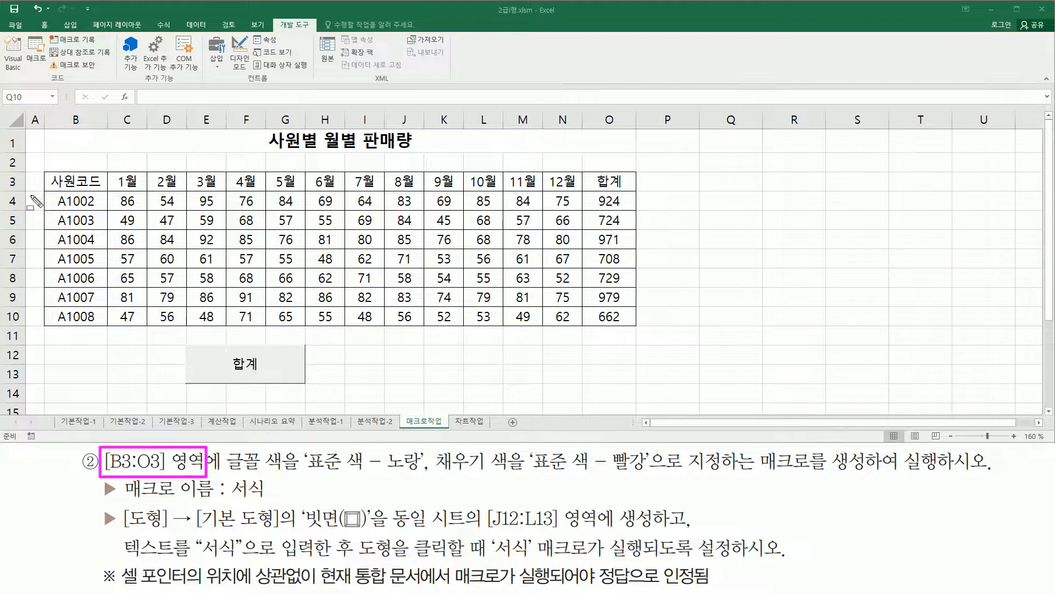
{"action": "mouse_move", "coordinate": [44, 172]}
{"action": "left_mouse_down"}
{"action": "mouse_move", "coordinate": [522, 198]}
{"action": "mouse_move", "coordinate": [636, 193]}
{"action": "left_mouse_up"}
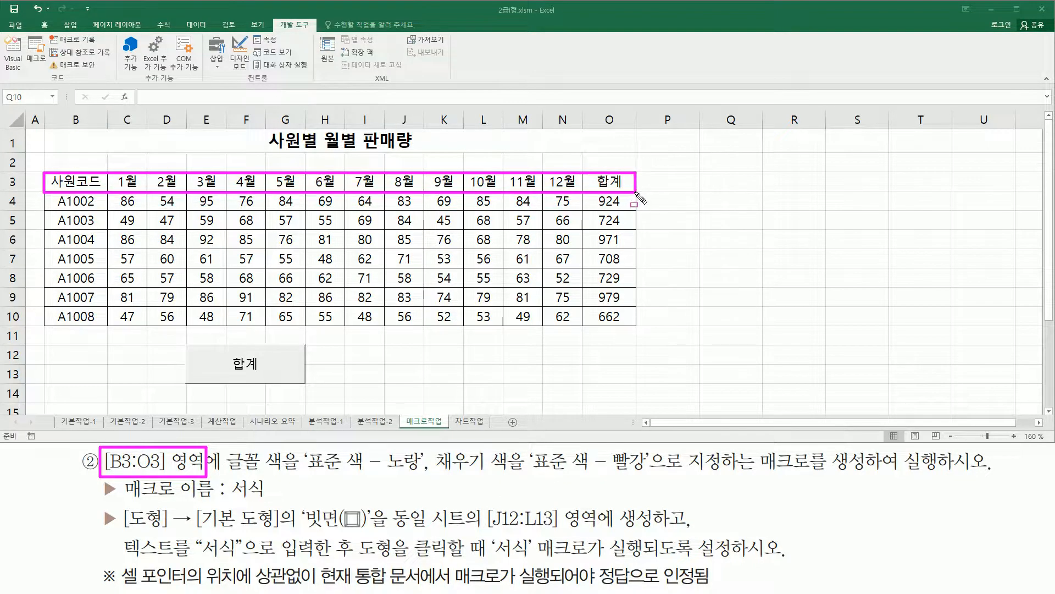
{"action": "left_click_drag", "start_coordinate": [226, 471], "coordinate": [649, 473]}
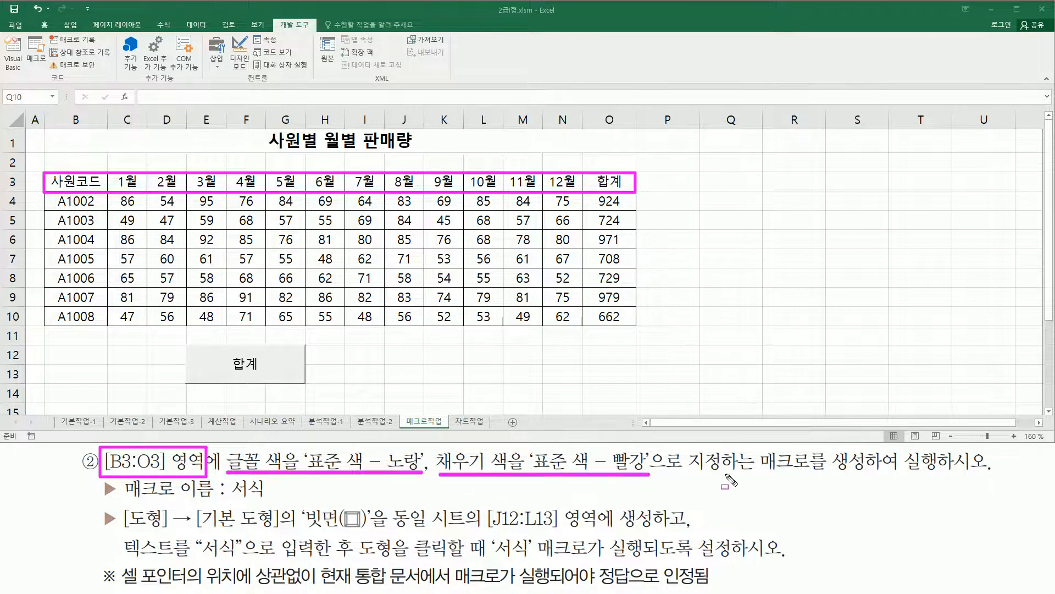
{"action": "left_click_drag", "start_coordinate": [753, 479], "coordinate": [997, 477]}
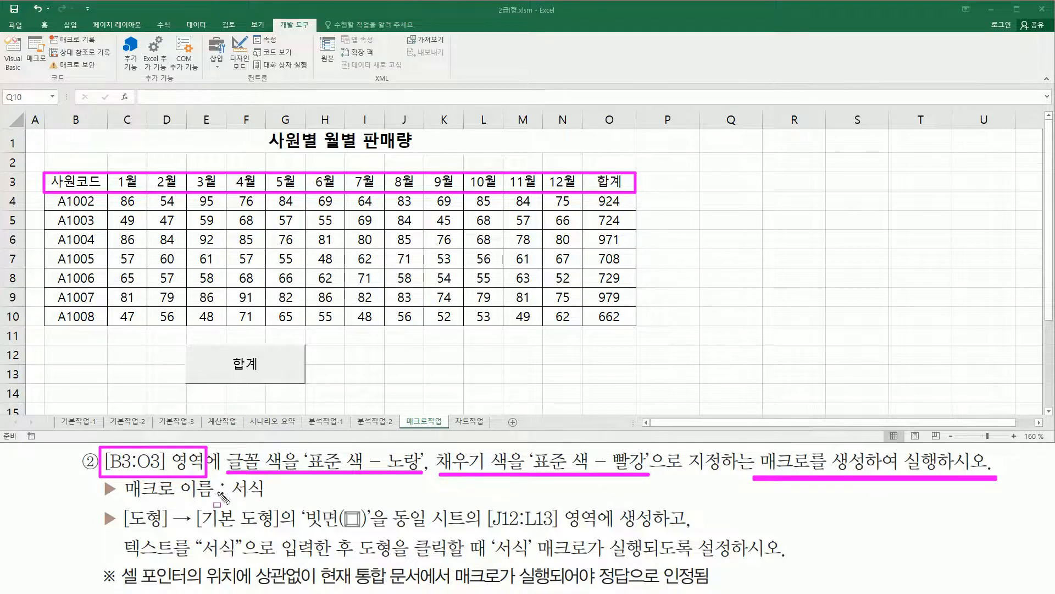
{"action": "mouse_move", "coordinate": [232, 500]}
{"action": "left_mouse_down"}
{"action": "mouse_move", "coordinate": [263, 500]}
{"action": "mouse_move", "coordinate": [268, 476]}
{"action": "left_mouse_up"}
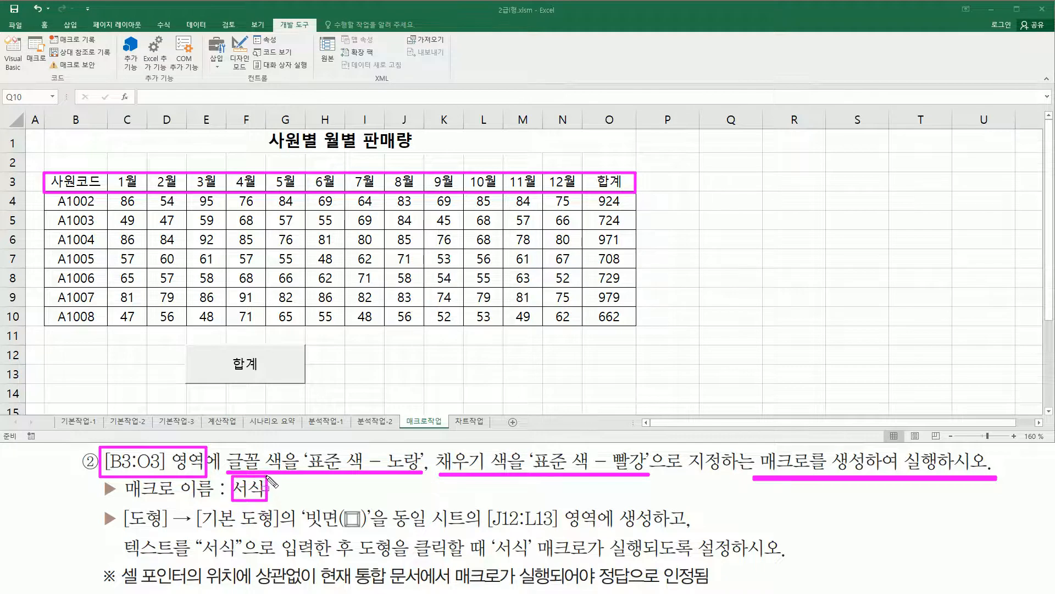
{"action": "mouse_move", "coordinate": [123, 528]}
{"action": "left_mouse_down"}
{"action": "mouse_move", "coordinate": [276, 526]}
{"action": "mouse_move", "coordinate": [302, 520]}
{"action": "mouse_move", "coordinate": [303, 501]}
{"action": "mouse_move", "coordinate": [369, 534]}
{"action": "left_mouse_up"}
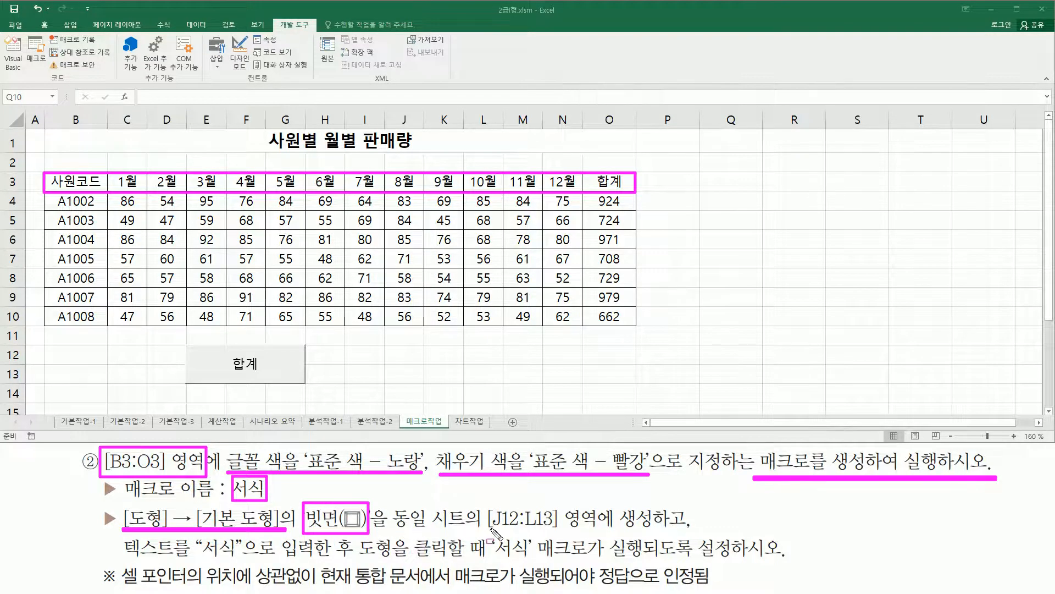
{"action": "left_click_drag", "start_coordinate": [484, 531], "coordinate": [655, 531]}
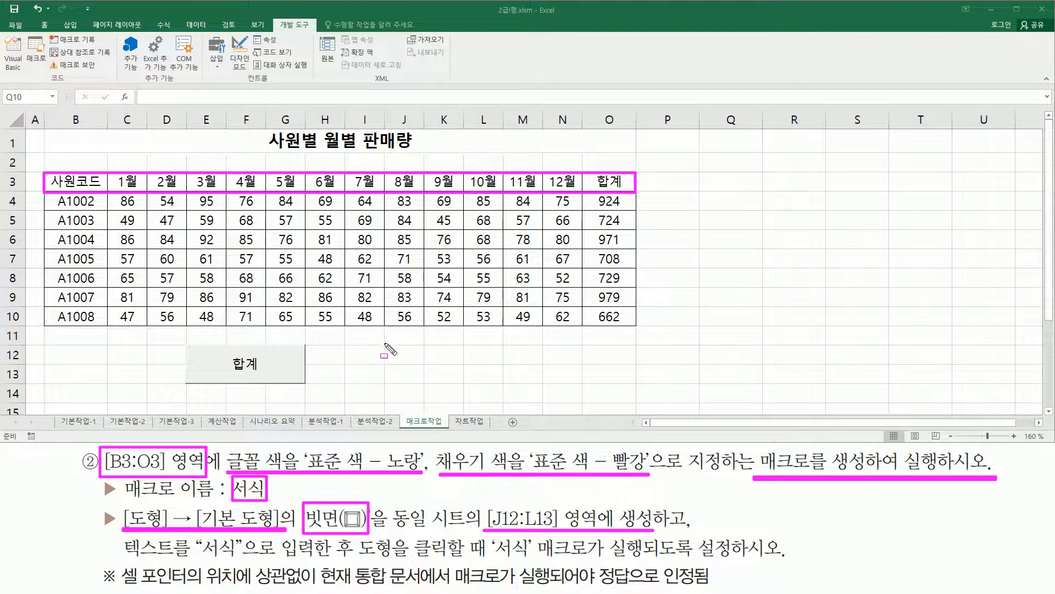
{"action": "mouse_move", "coordinate": [385, 344]}
{"action": "left_mouse_down"}
{"action": "mouse_move", "coordinate": [403, 363]}
{"action": "mouse_move", "coordinate": [503, 385]}
{"action": "left_mouse_up"}
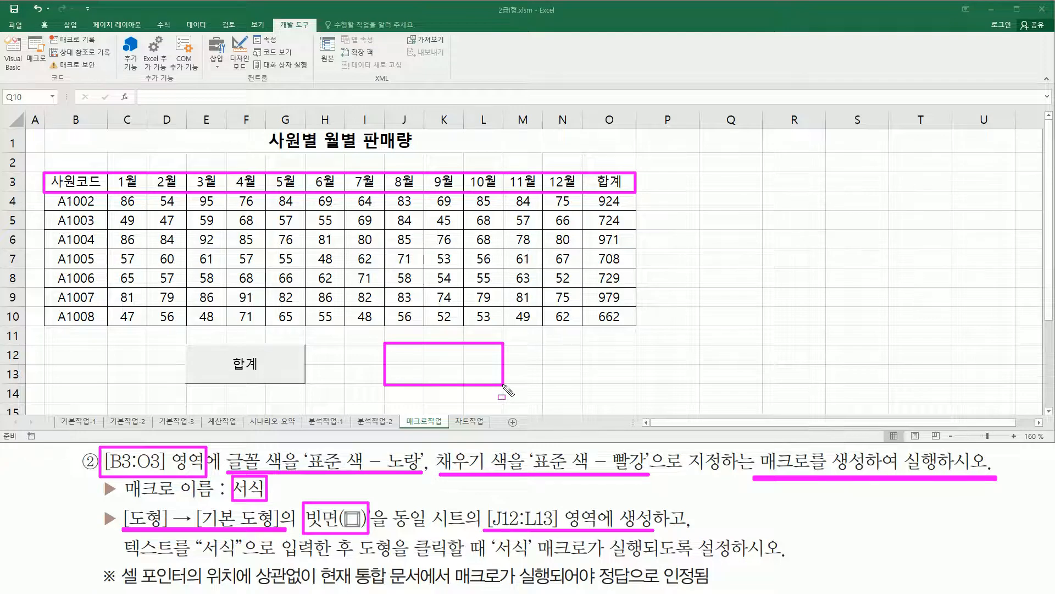
{"action": "left_click_drag", "start_coordinate": [123, 557], "coordinate": [363, 560]}
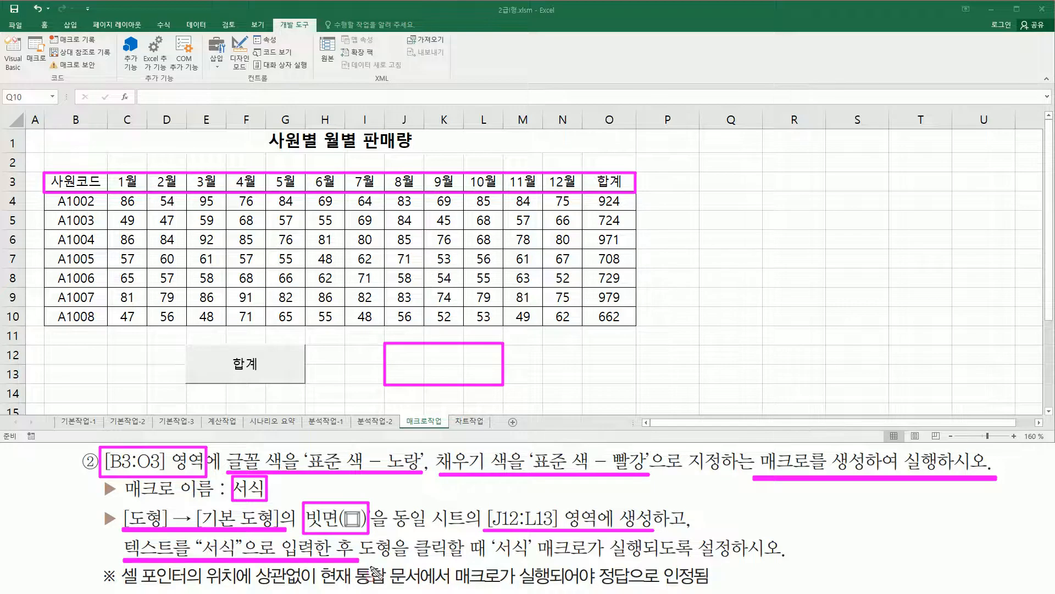
{"action": "left_click_drag", "start_coordinate": [376, 560], "coordinate": [737, 560]}
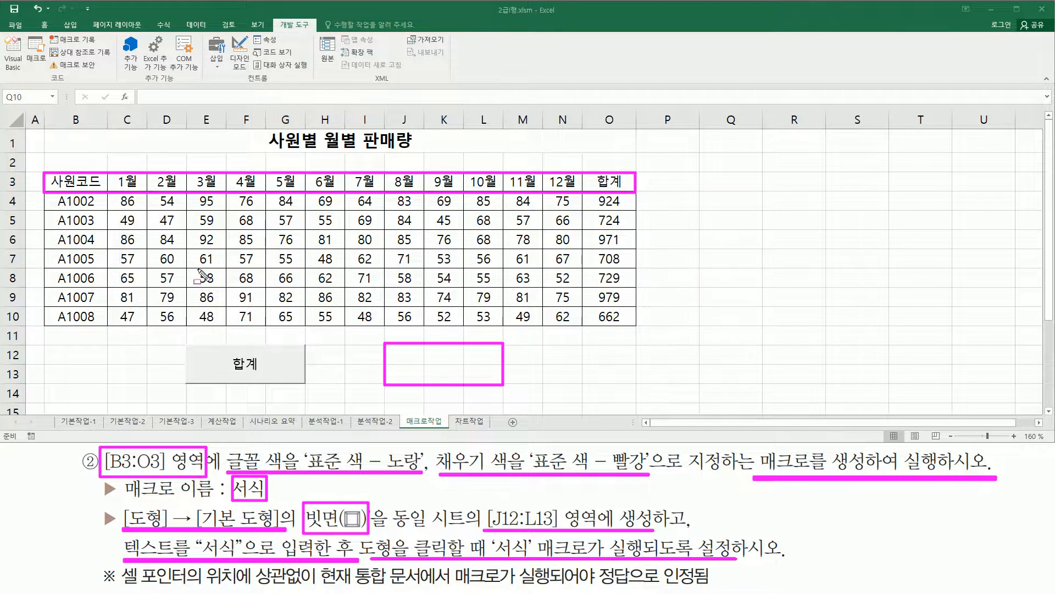
{"action": "key", "text": "Escape"}
Step: Insert a bevel (빗면) basic shape covering cells J12:L13 below the sales table
{"action": "left_click", "coordinate": [71, 26]}
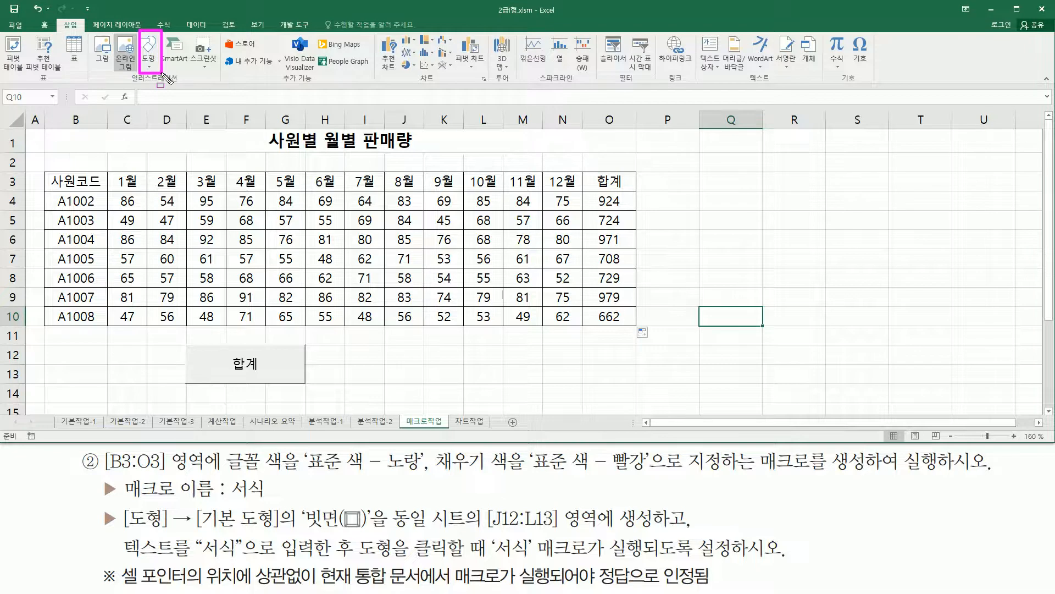
{"action": "left_click", "coordinate": [148, 55]}
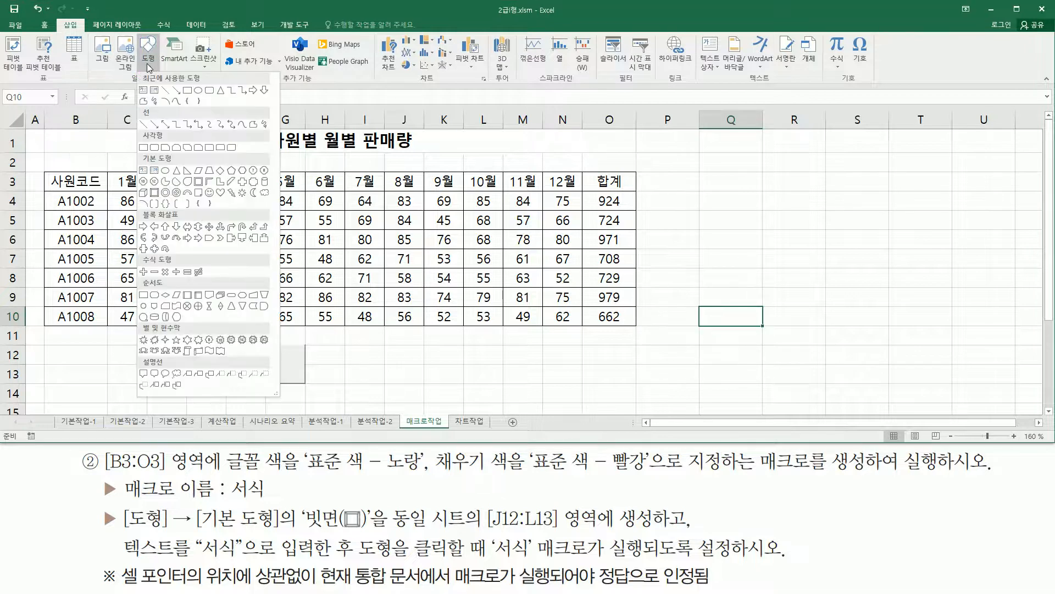
{"action": "left_click", "coordinate": [155, 194]}
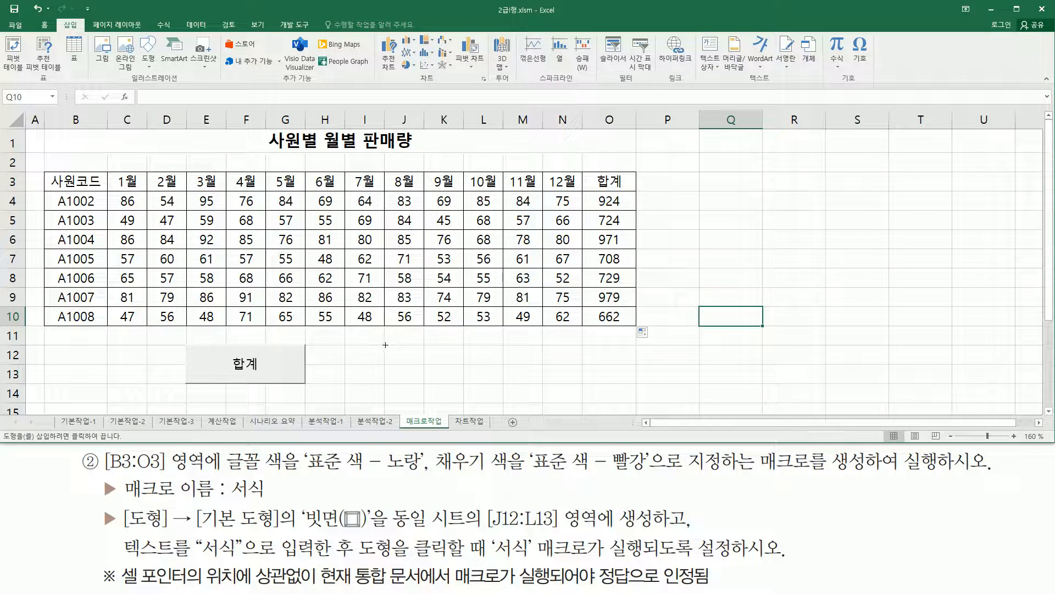
{"action": "mouse_move", "coordinate": [385, 345]}
{"action": "left_mouse_down"}
{"action": "mouse_move", "coordinate": [412, 372]}
{"action": "mouse_move", "coordinate": [503, 384]}
{"action": "left_mouse_up"}
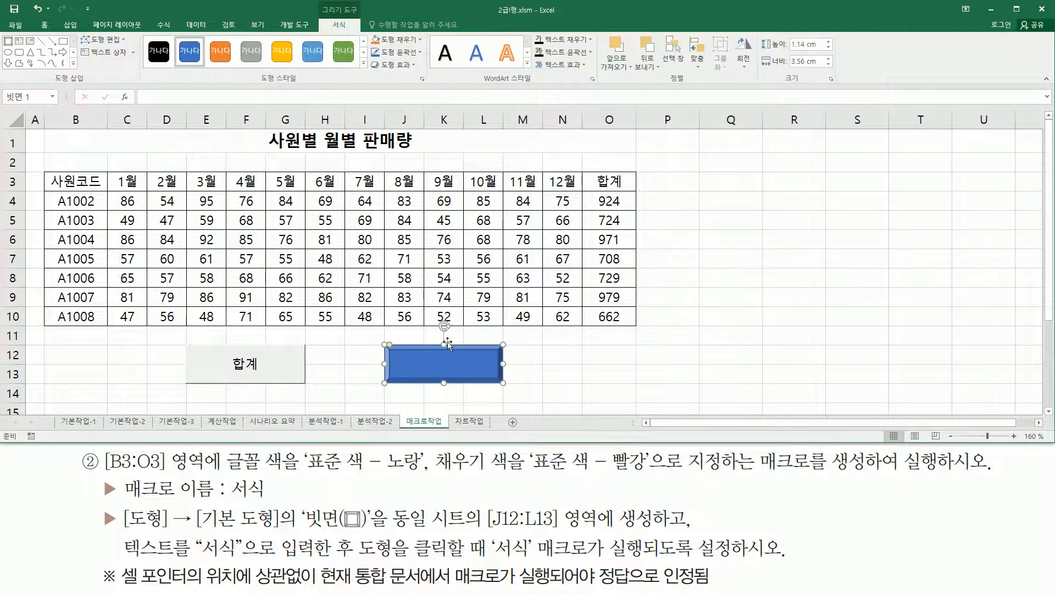
{"action": "mouse_move", "coordinate": [377, 337]}
{"action": "left_mouse_down"}
{"action": "mouse_move", "coordinate": [399, 382]}
{"action": "mouse_move", "coordinate": [531, 396]}
{"action": "mouse_move", "coordinate": [516, 394]}
{"action": "left_mouse_up"}
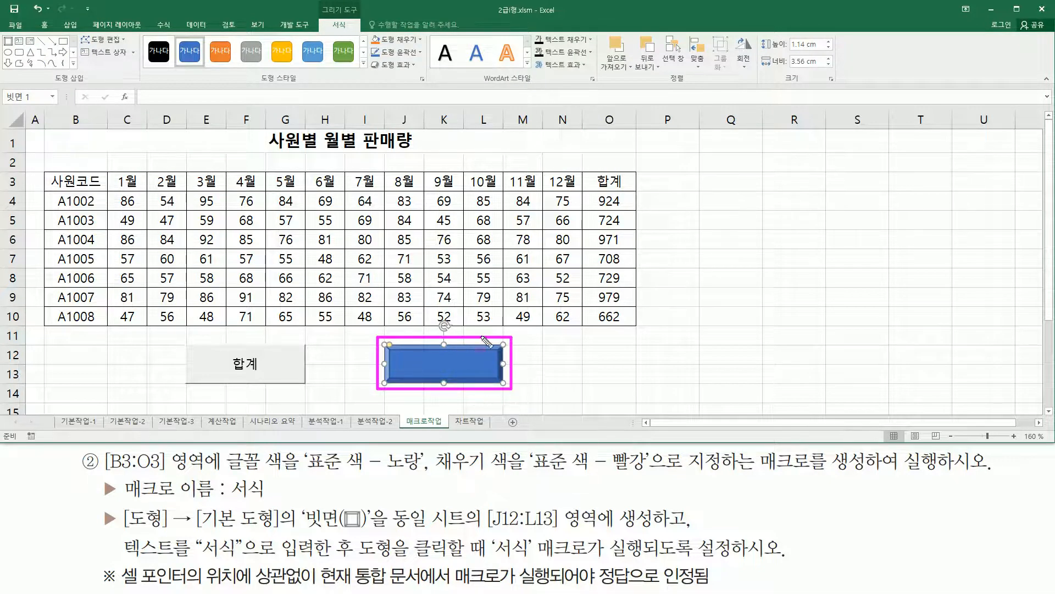
{"action": "left_click_drag", "start_coordinate": [178, 391], "coordinate": [315, 390]}
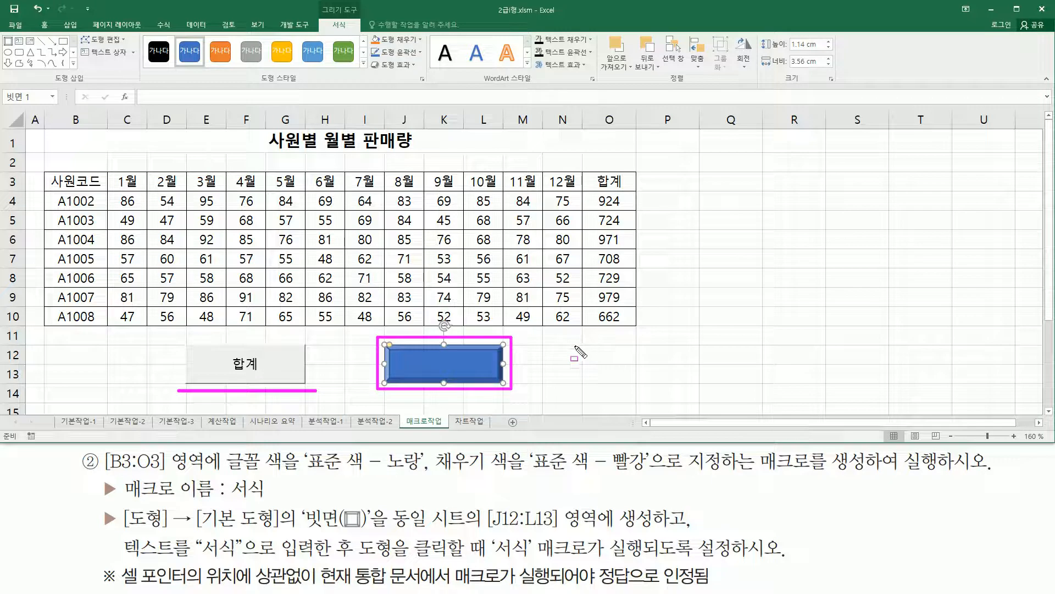
Step: Open macro assignment for the bevel shape and enter 서식 as the macro name
{"action": "key", "text": "Escape"}
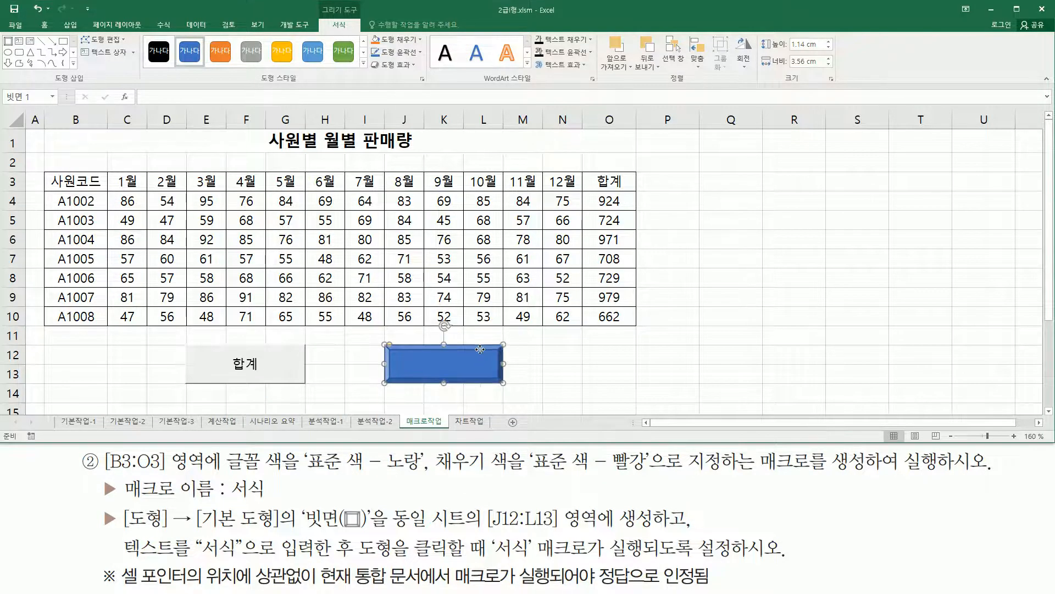
{"action": "right_click", "coordinate": [481, 351]}
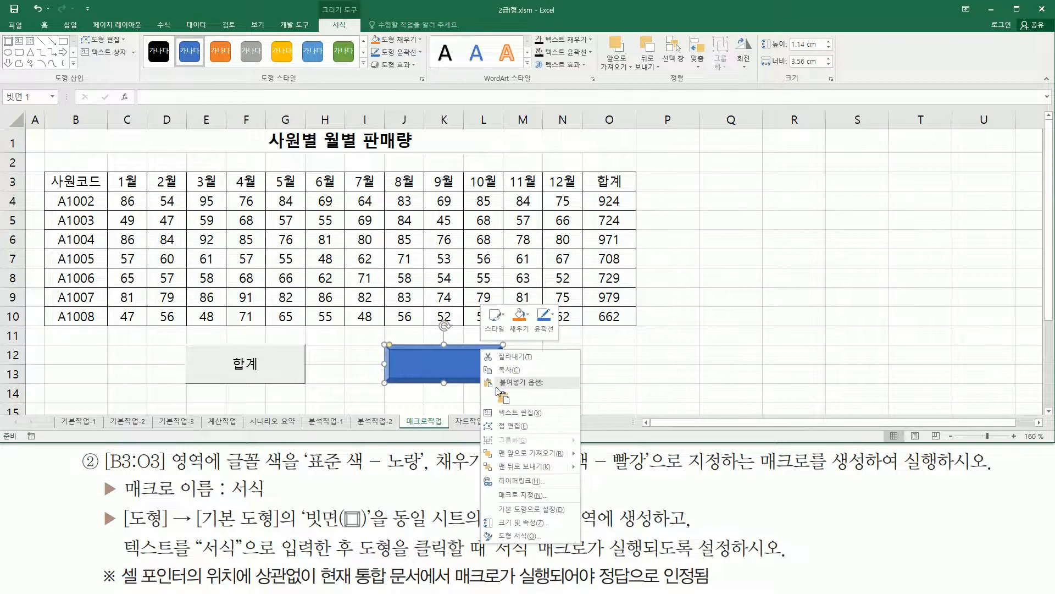
{"action": "left_click", "coordinate": [546, 495]}
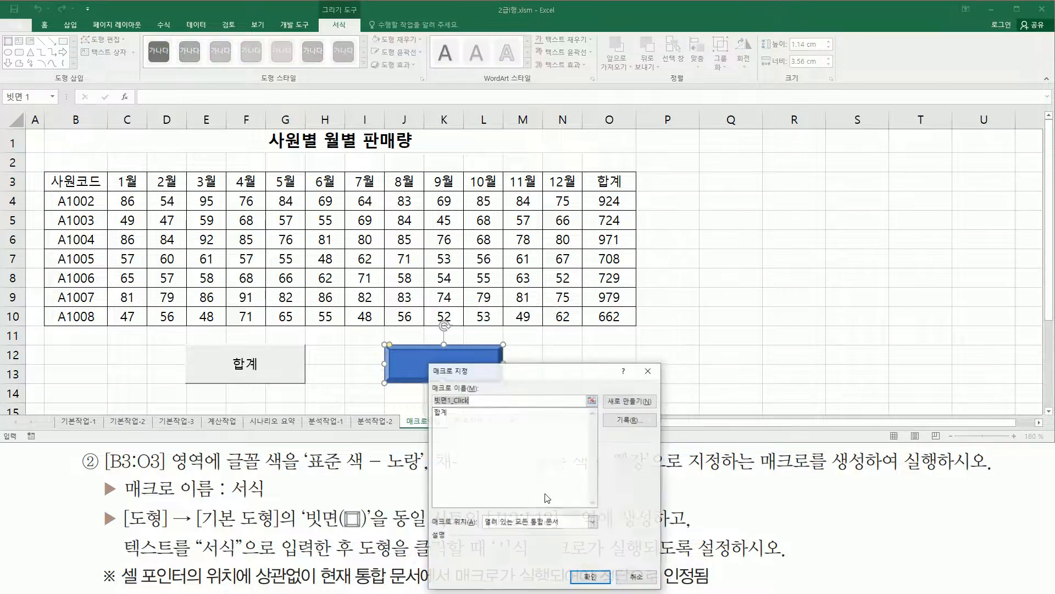
{"action": "left_click_drag", "start_coordinate": [544, 343], "coordinate": [794, 165]}
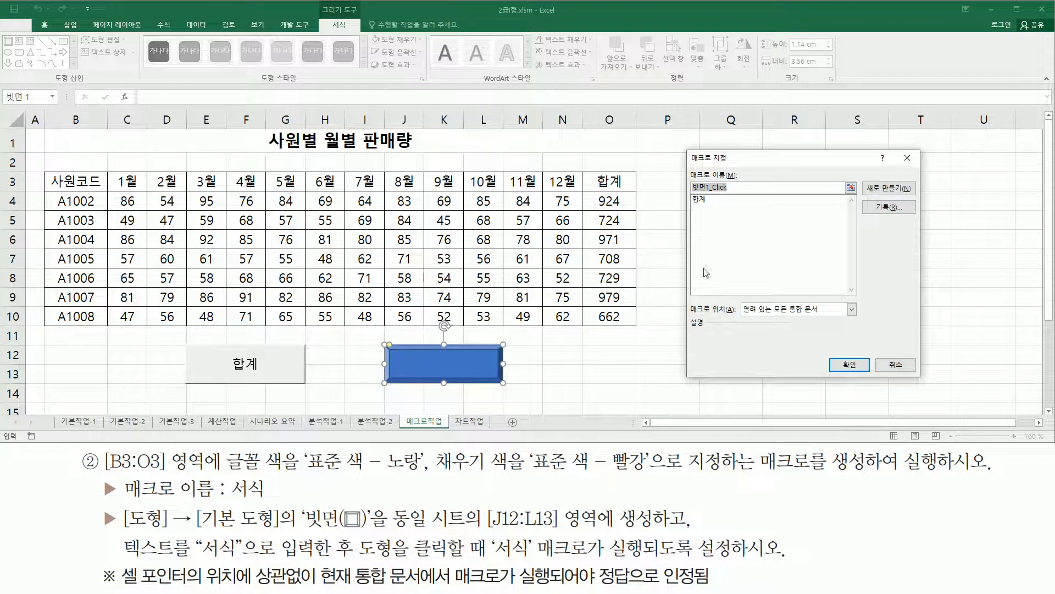
{"action": "left_click_drag", "start_coordinate": [687, 167], "coordinate": [741, 196]}
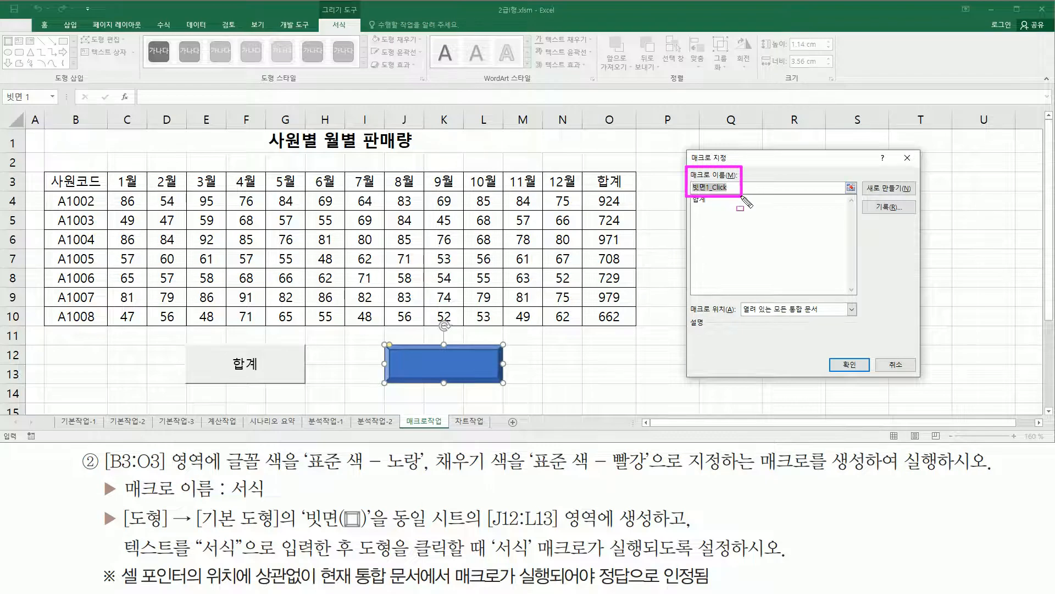
{"action": "left_click_drag", "start_coordinate": [122, 501], "coordinate": [275, 502]}
{"action": "key", "text": "Escape"}
{"action": "type", "text": "ㅅ서식"}
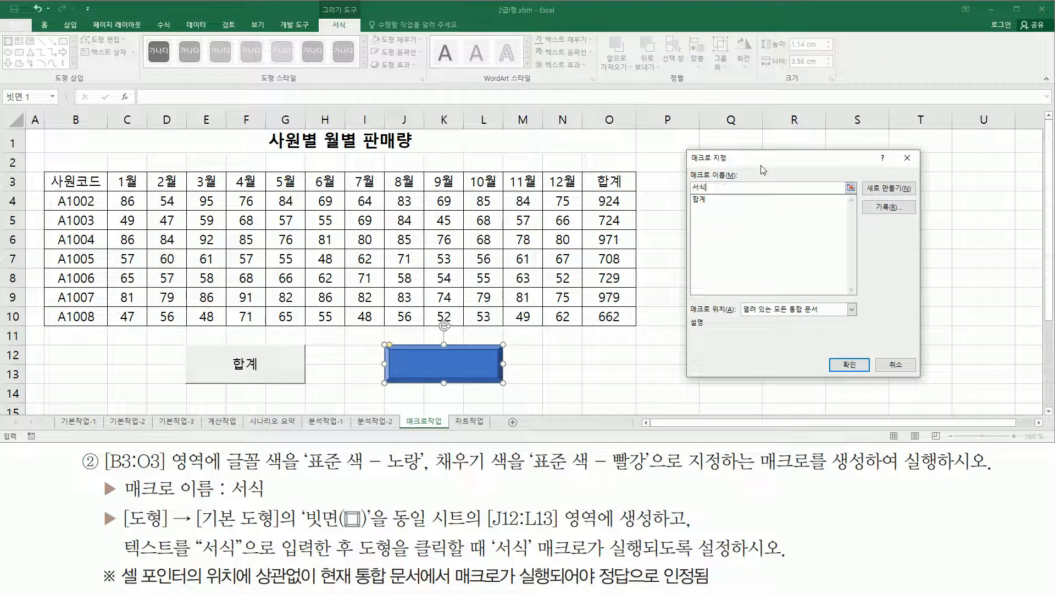
Step: Start recording the 서식 macro from the assignment dialog, storing it in the current workbook (현재 통합 문서)
{"action": "left_click_drag", "start_coordinate": [681, 165], "coordinate": [745, 193]}
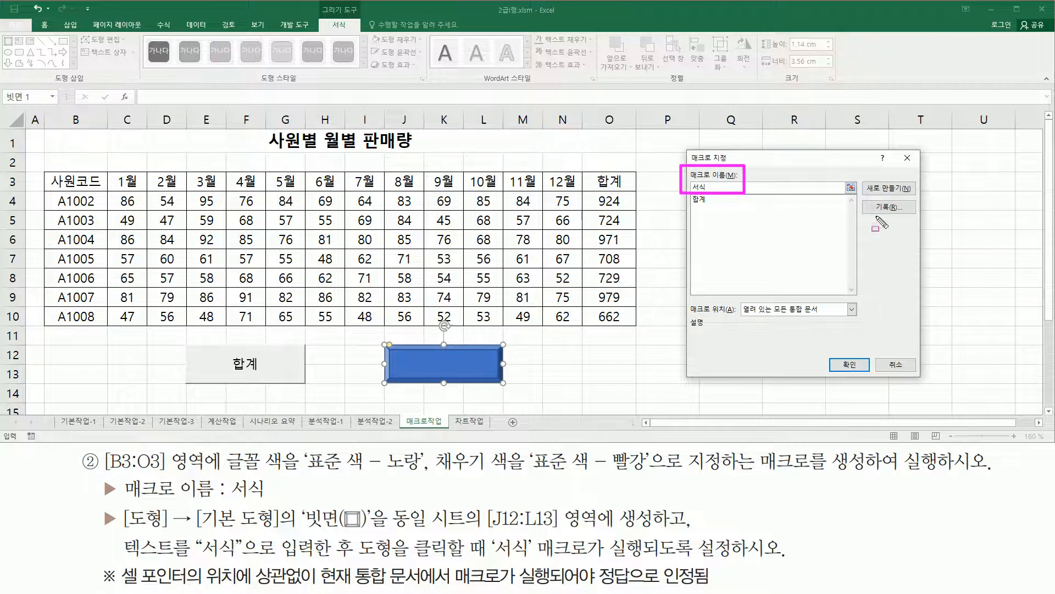
{"action": "left_click_drag", "start_coordinate": [872, 198], "coordinate": [911, 217]}
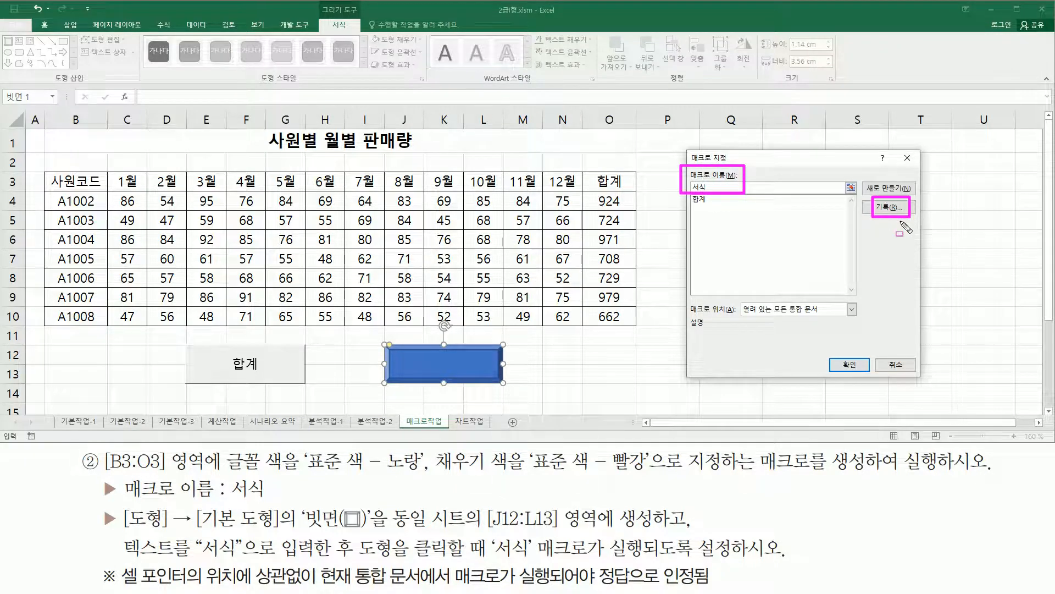
{"action": "key", "text": "Escape"}
{"action": "left_click", "coordinate": [886, 207]}
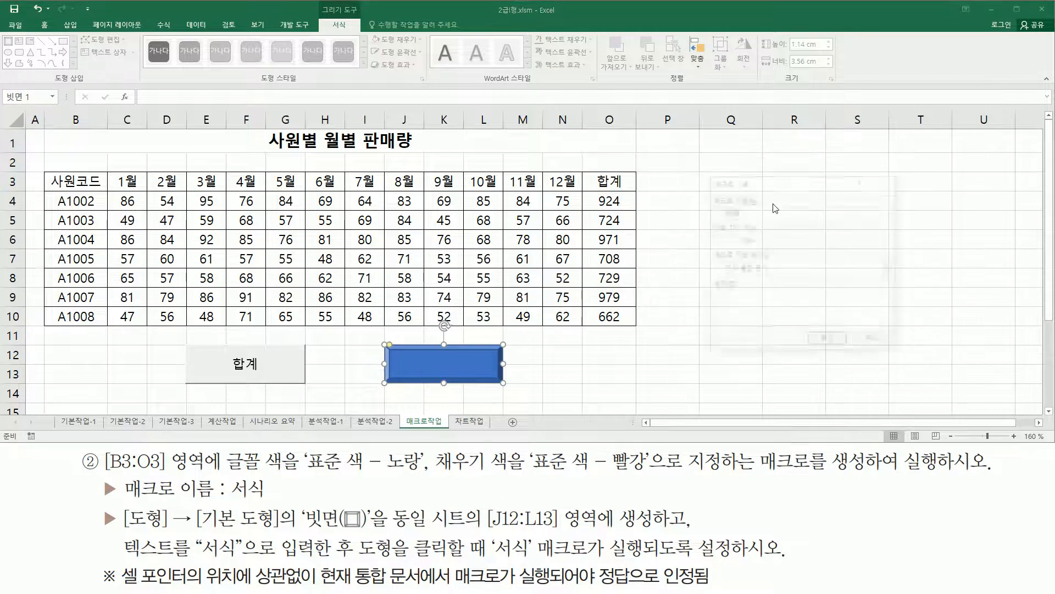
{"action": "mouse_move", "coordinate": [702, 164]}
{"action": "left_mouse_down"}
{"action": "mouse_move", "coordinate": [768, 349]}
{"action": "mouse_move", "coordinate": [908, 362]}
{"action": "left_mouse_up"}
{"action": "key", "text": "Escape"}
{"action": "key", "text": "ctrl+shift+d"}
{"action": "left_click_drag", "start_coordinate": [709, 191], "coordinate": [776, 223]}
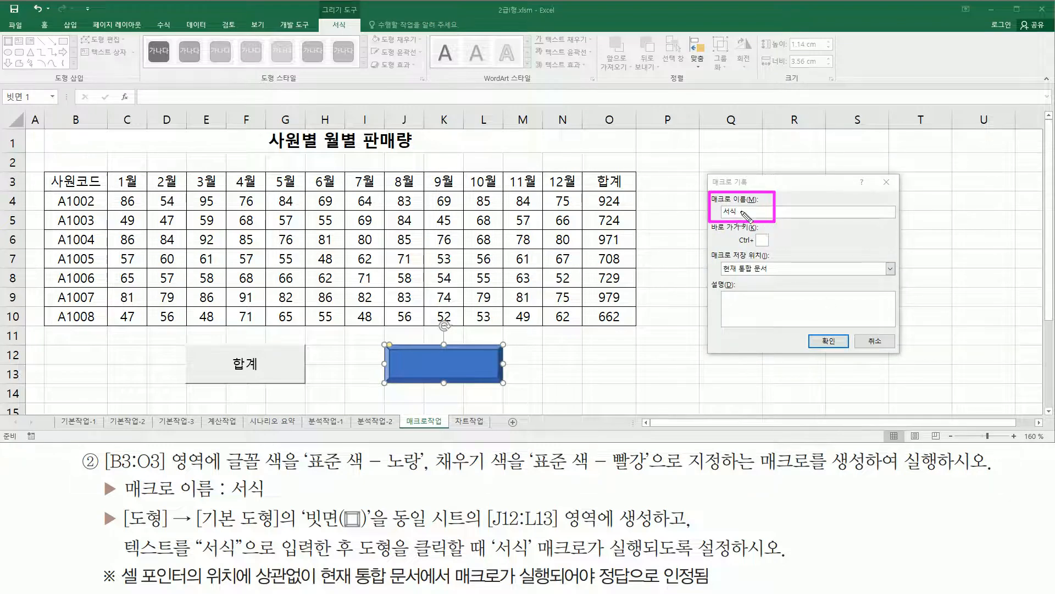
{"action": "mouse_move", "coordinate": [710, 247]}
{"action": "left_mouse_down"}
{"action": "mouse_move", "coordinate": [734, 283]}
{"action": "mouse_move", "coordinate": [788, 281]}
{"action": "left_mouse_up"}
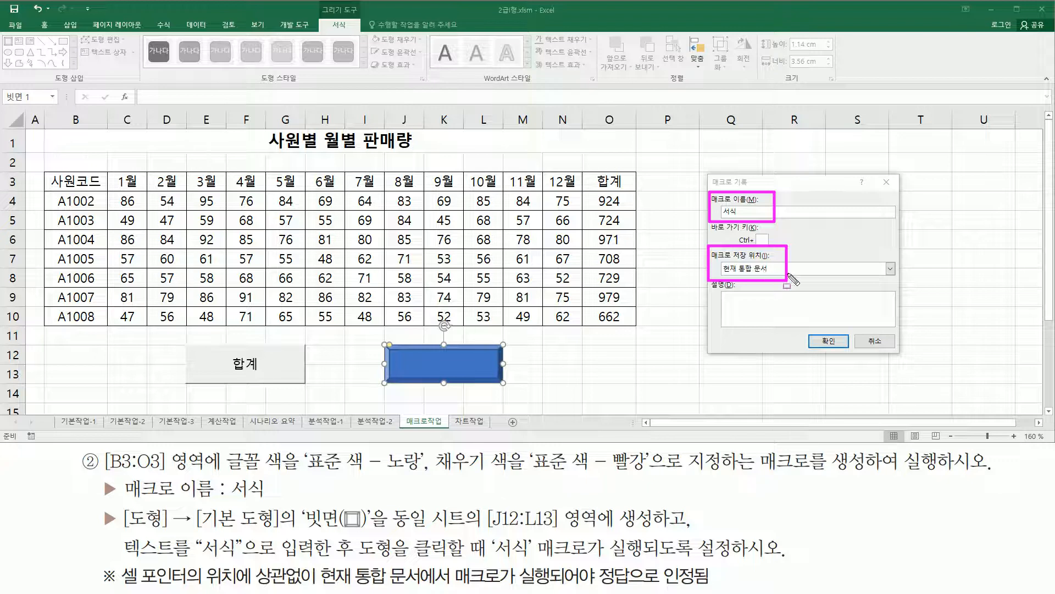
{"action": "left_click_drag", "start_coordinate": [806, 328], "coordinate": [852, 358]}
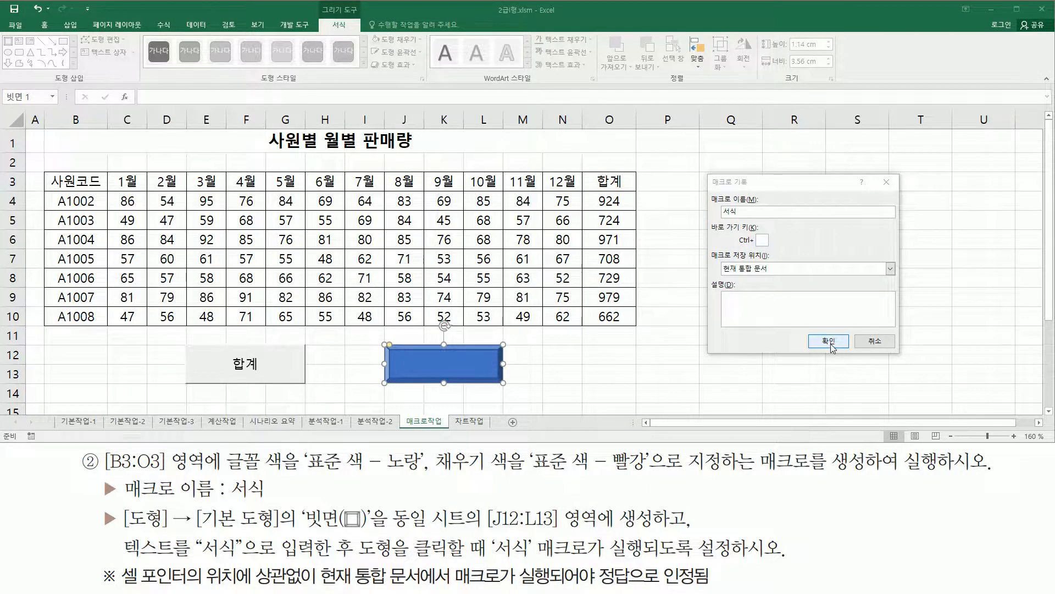
{"action": "left_click", "coordinate": [833, 342]}
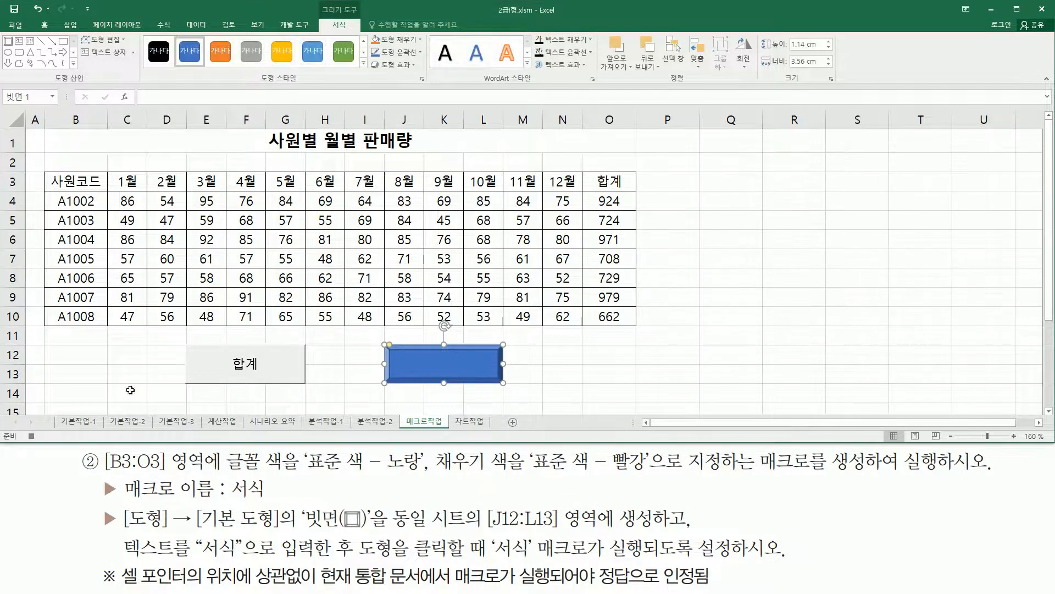
{"action": "left_click_drag", "start_coordinate": [19, 426], "coordinate": [50, 445]}
{"action": "key", "text": "Escape"}
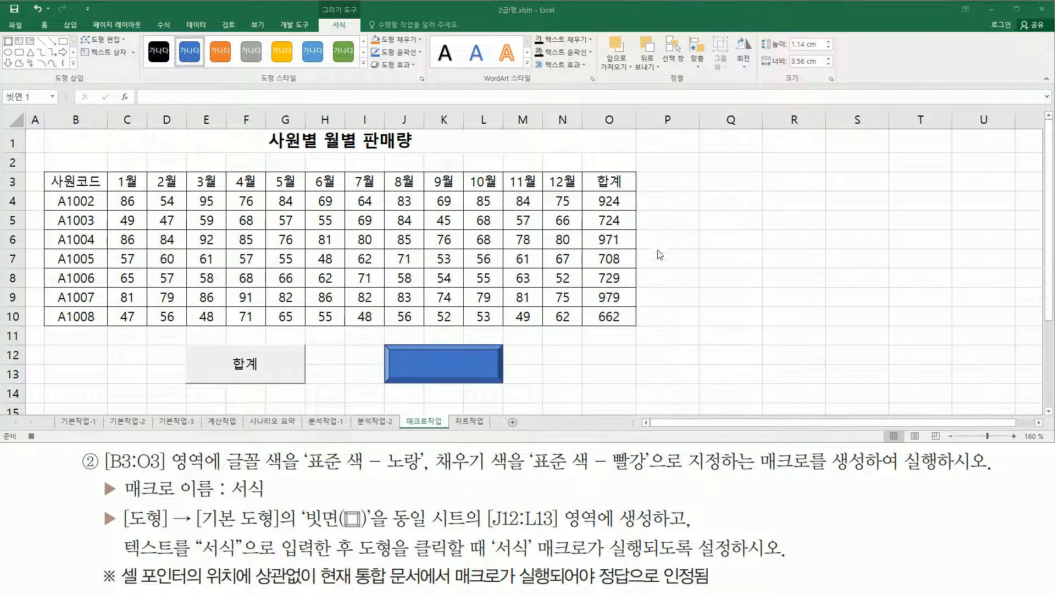
Step: Format header cells B3:O3 with the standard yellow font colour and the standard red fill colour
{"action": "left_click", "coordinate": [69, 180]}
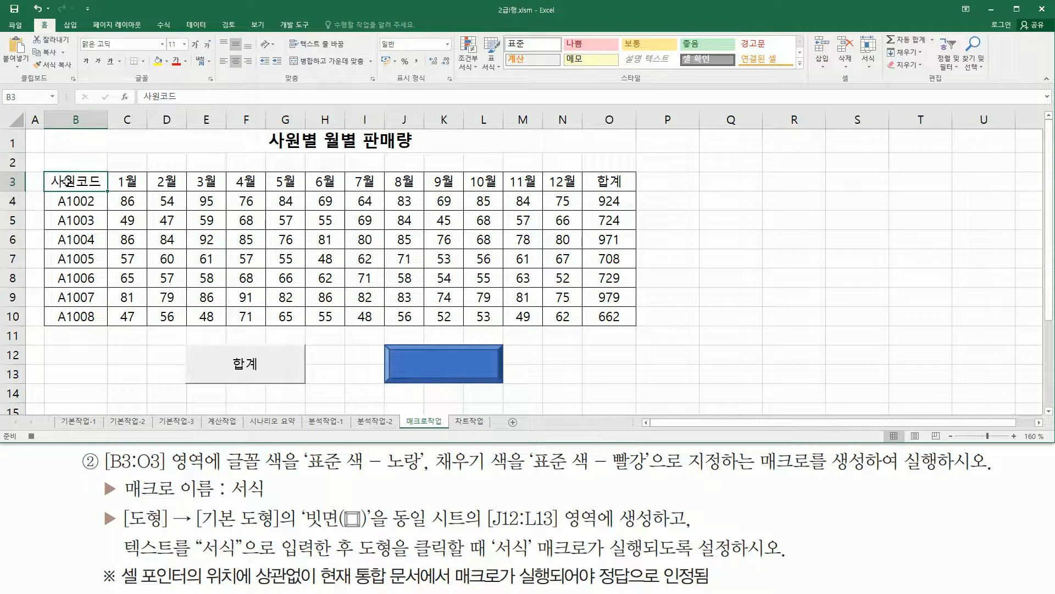
{"action": "left_click_drag", "start_coordinate": [81, 181], "coordinate": [612, 181]}
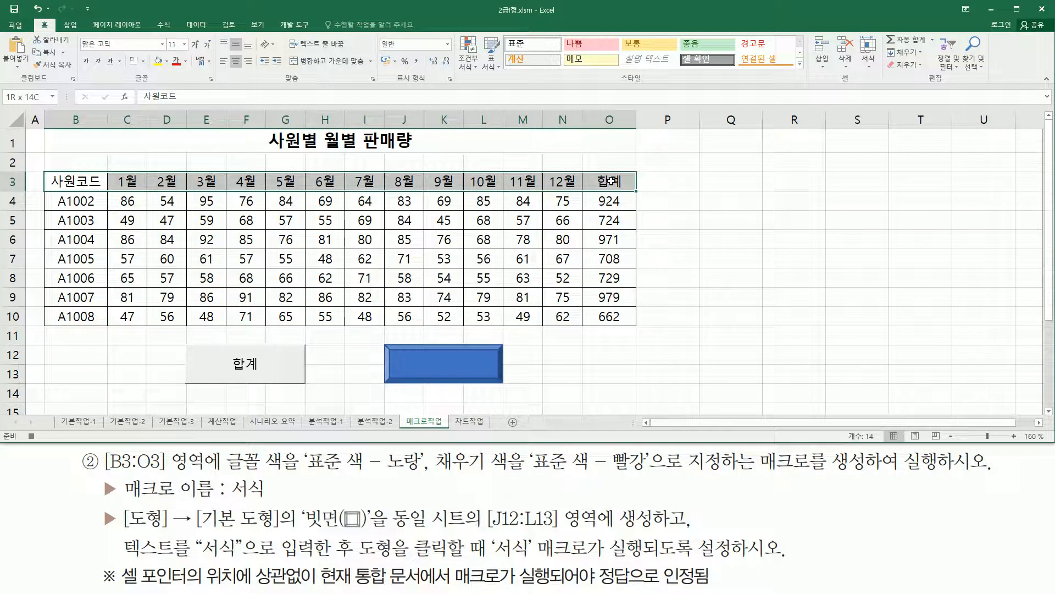
{"action": "left_click_drag", "start_coordinate": [612, 181], "coordinate": [612, 181]}
{"action": "left_click", "coordinate": [187, 65]}
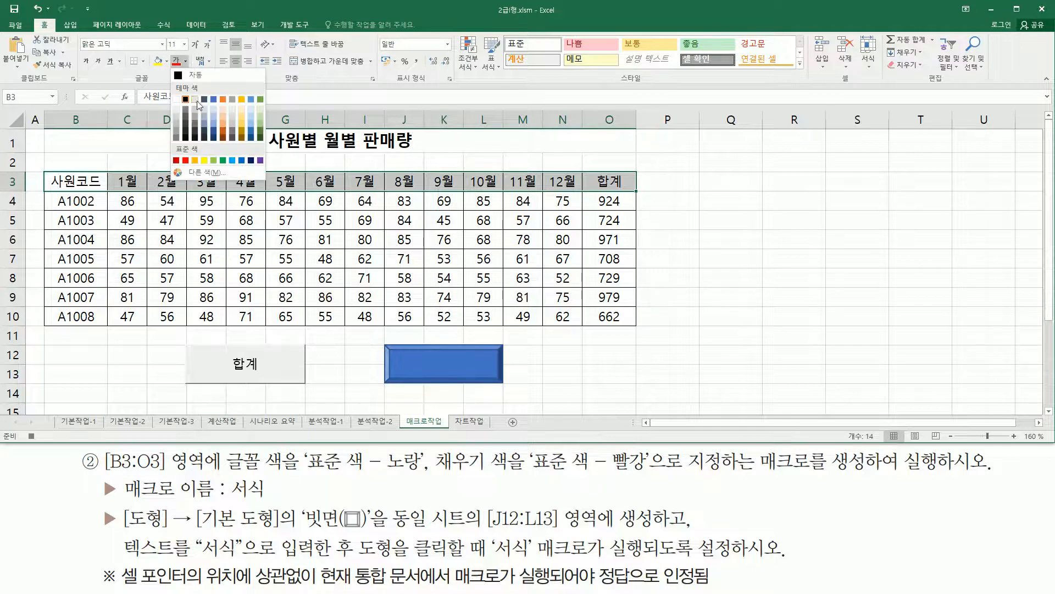
{"action": "left_click", "coordinate": [205, 160]}
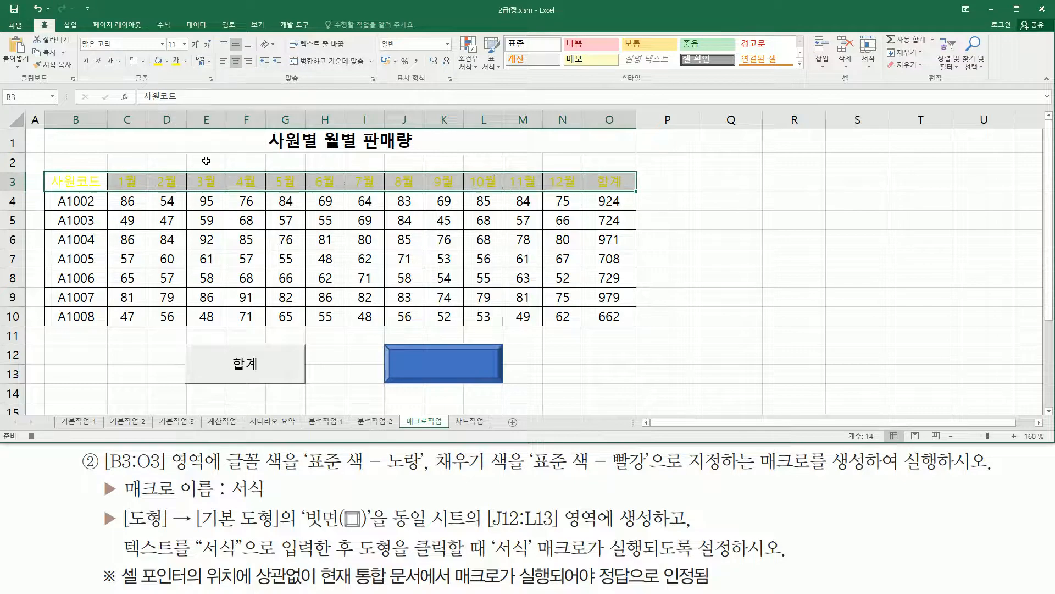
{"action": "left_click", "coordinate": [168, 62]}
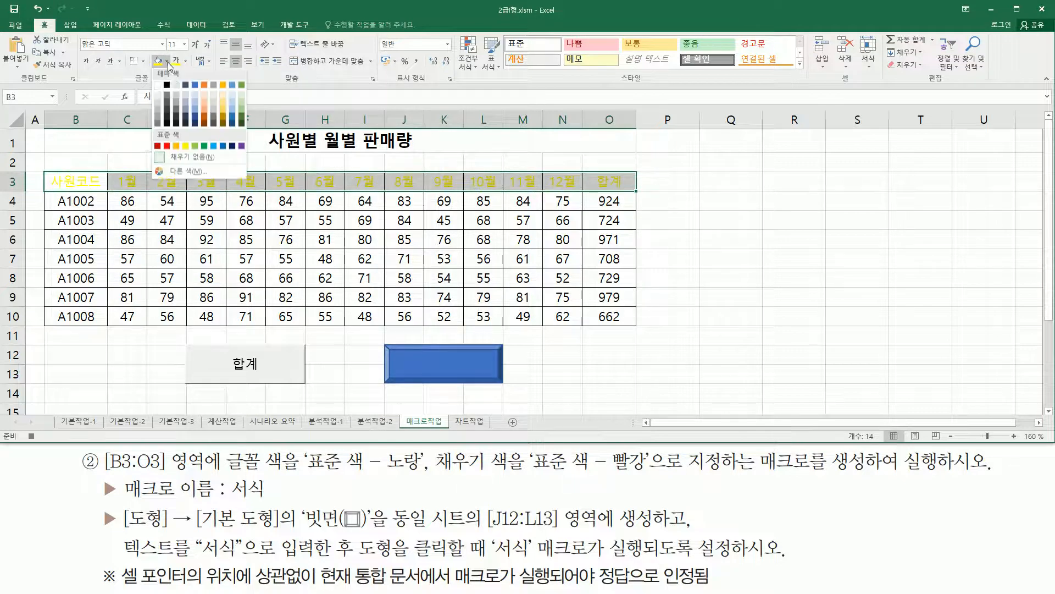
{"action": "left_click", "coordinate": [167, 147]}
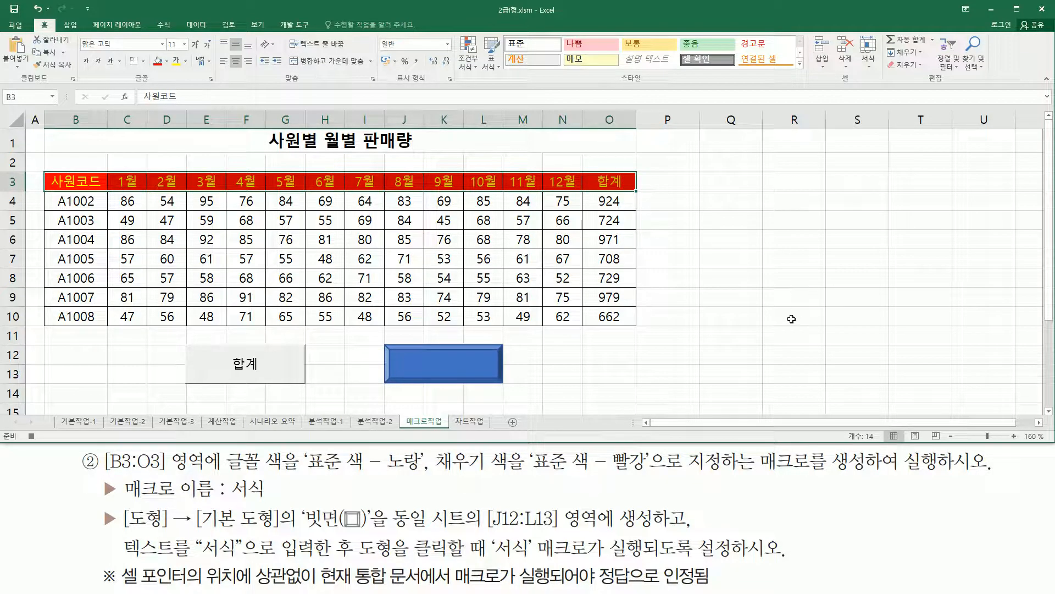
Step: Deselect the header row by selecting empty cell Q8 and stop recording the 서식 macro
{"action": "left_click", "coordinate": [733, 286]}
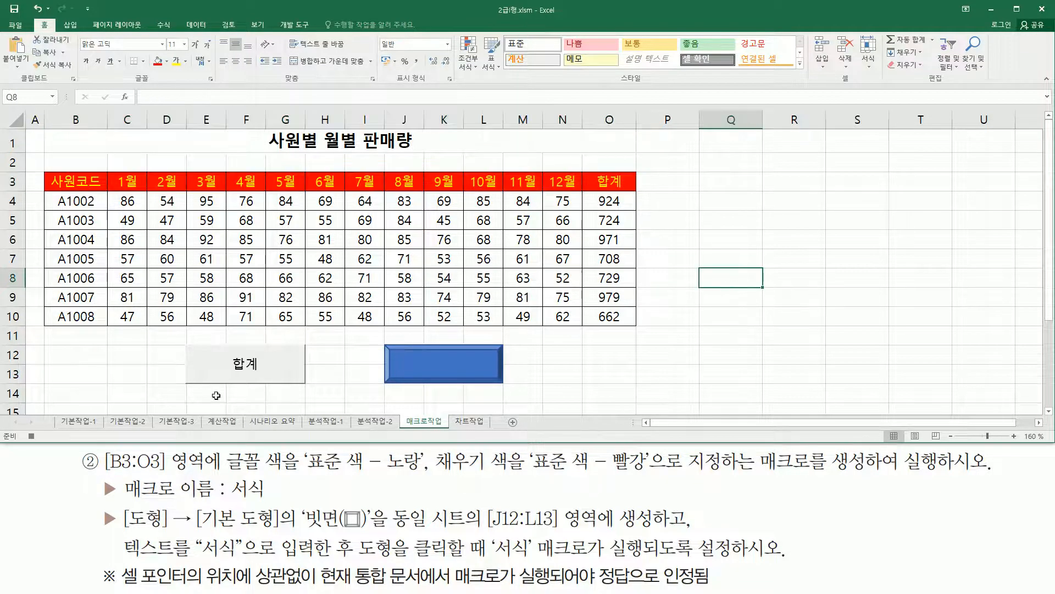
{"action": "left_click", "coordinate": [30, 436]}
{"action": "mouse_move", "coordinate": [24, 427]}
{"action": "left_mouse_down"}
{"action": "mouse_move", "coordinate": [29, 444]}
{"action": "mouse_move", "coordinate": [47, 446]}
{"action": "left_mouse_up"}
{"action": "key", "text": "Escape"}
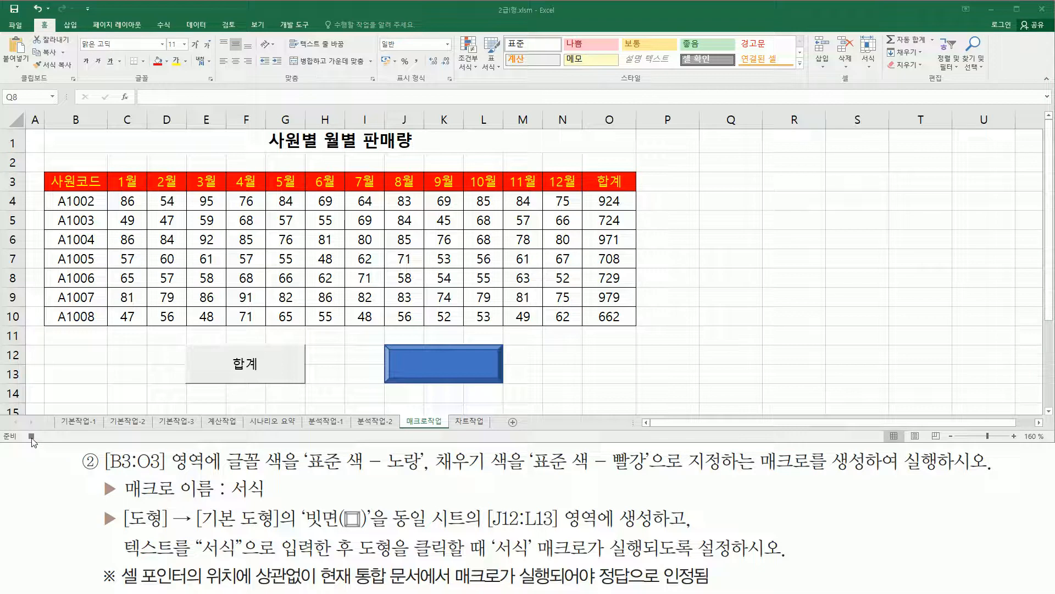
{"action": "left_click", "coordinate": [32, 435]}
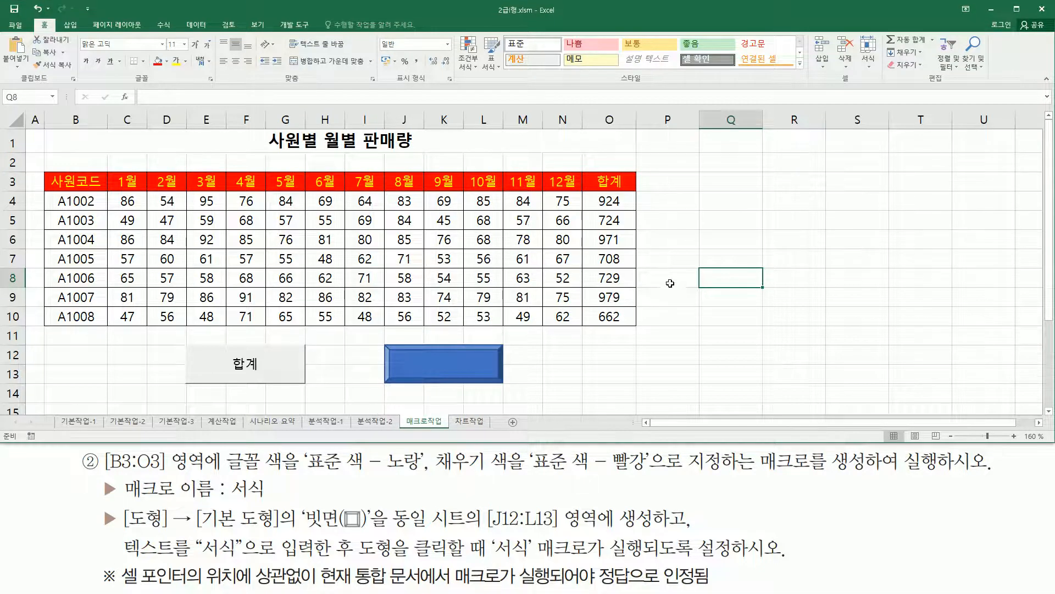
Step: Add the text 서식 to the bevel shape and finish the text editing by selecting an empty cell
{"action": "mouse_move", "coordinate": [370, 337]}
{"action": "left_mouse_down"}
{"action": "mouse_move", "coordinate": [379, 365]}
{"action": "mouse_move", "coordinate": [513, 393]}
{"action": "left_mouse_up"}
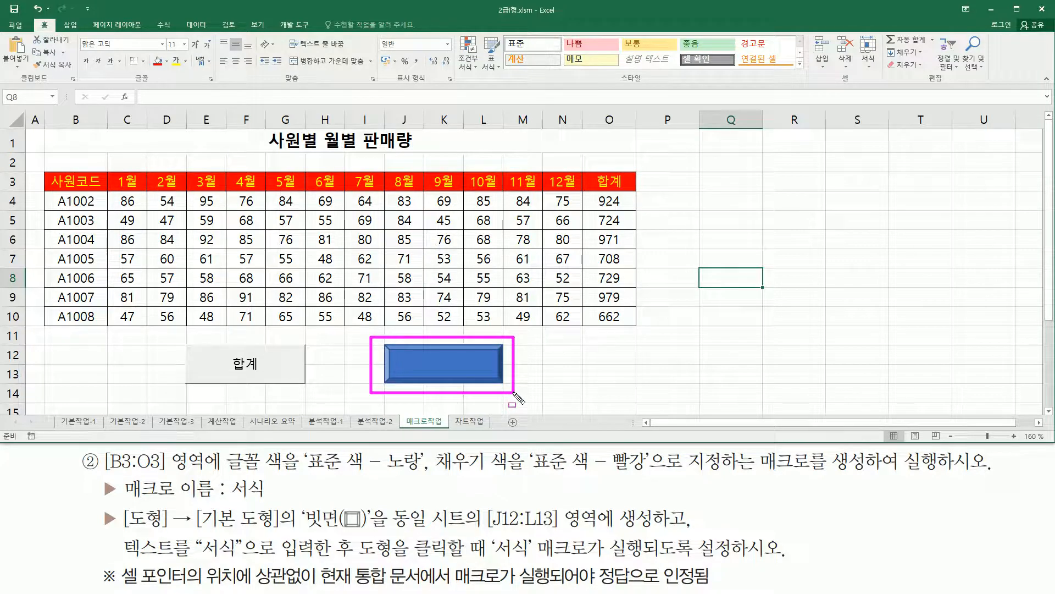
{"action": "key", "text": "Escape"}
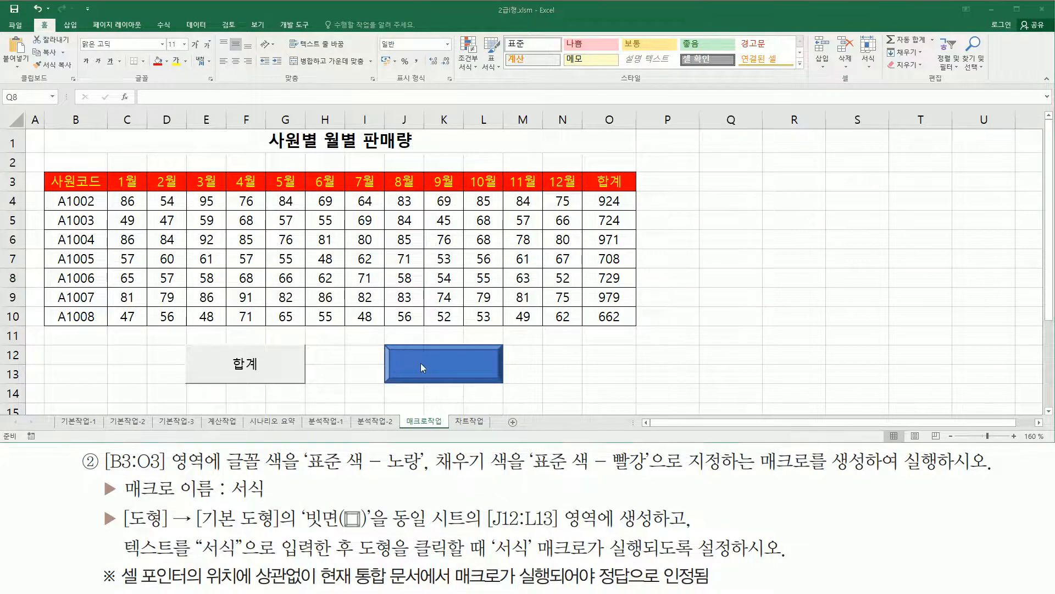
{"action": "right_click", "coordinate": [484, 347]}
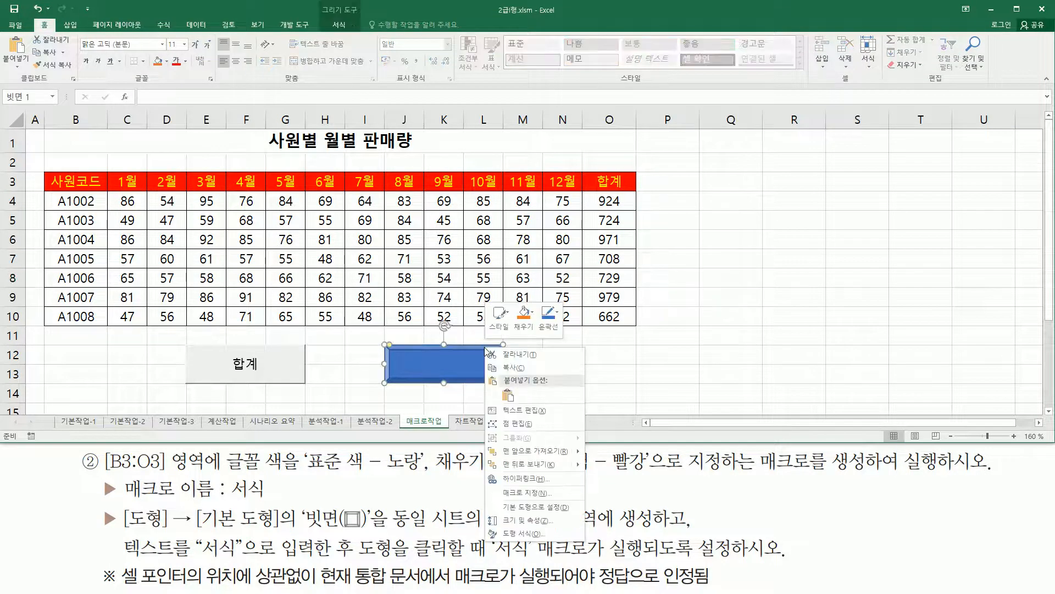
{"action": "left_click", "coordinate": [520, 410]}
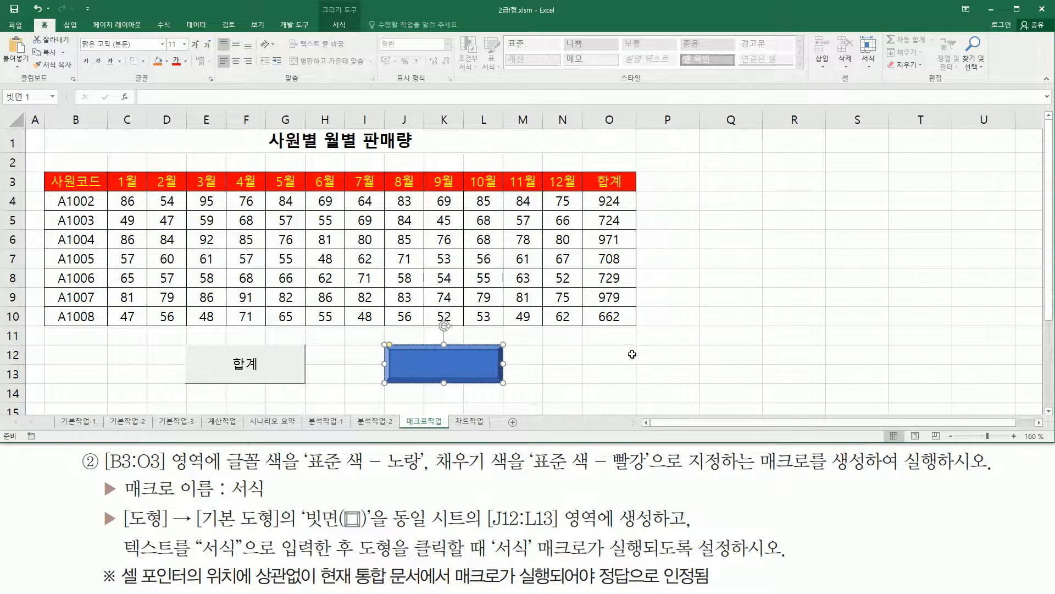
{"action": "type", "text": "서식"}
{"action": "left_click", "coordinate": [711, 348]}
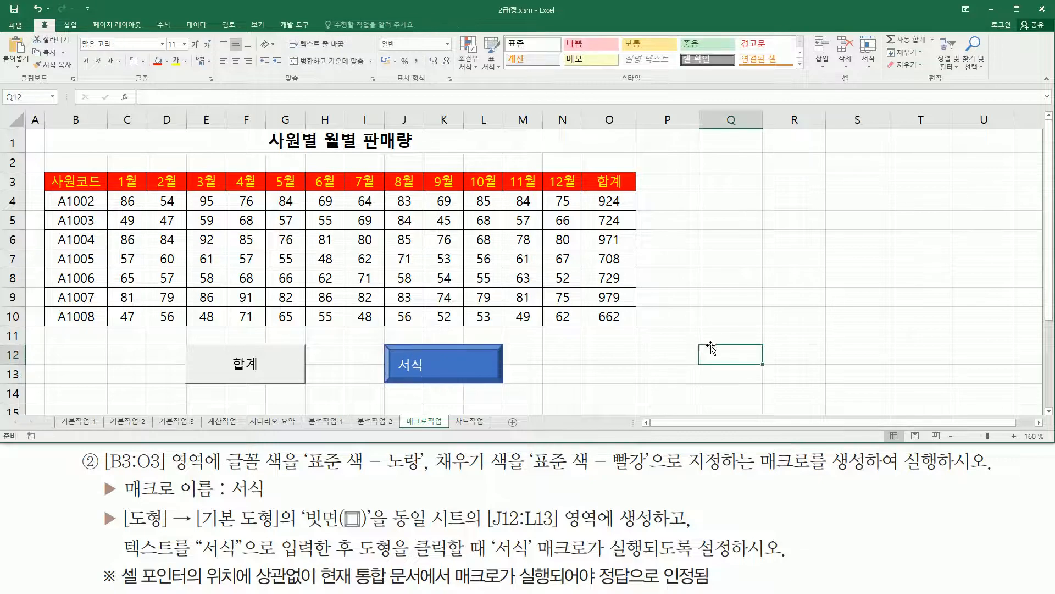
Step: Examine both macro buttons, the totals column and the task's note on running macros regardless of cell pointer position
{"action": "mouse_move", "coordinate": [374, 335]}
{"action": "left_mouse_down"}
{"action": "mouse_move", "coordinate": [440, 388]}
{"action": "mouse_move", "coordinate": [513, 397]}
{"action": "left_mouse_up"}
{"action": "key", "text": "Escape"}
{"action": "mouse_move", "coordinate": [174, 337]}
{"action": "left_mouse_down"}
{"action": "mouse_move", "coordinate": [213, 379]}
{"action": "mouse_move", "coordinate": [507, 395]}
{"action": "left_mouse_up"}
{"action": "key", "text": "Escape"}
{"action": "mouse_move", "coordinate": [118, 561]}
{"action": "left_mouse_down"}
{"action": "mouse_move", "coordinate": [126, 588]}
{"action": "mouse_move", "coordinate": [706, 588]}
{"action": "left_mouse_up"}
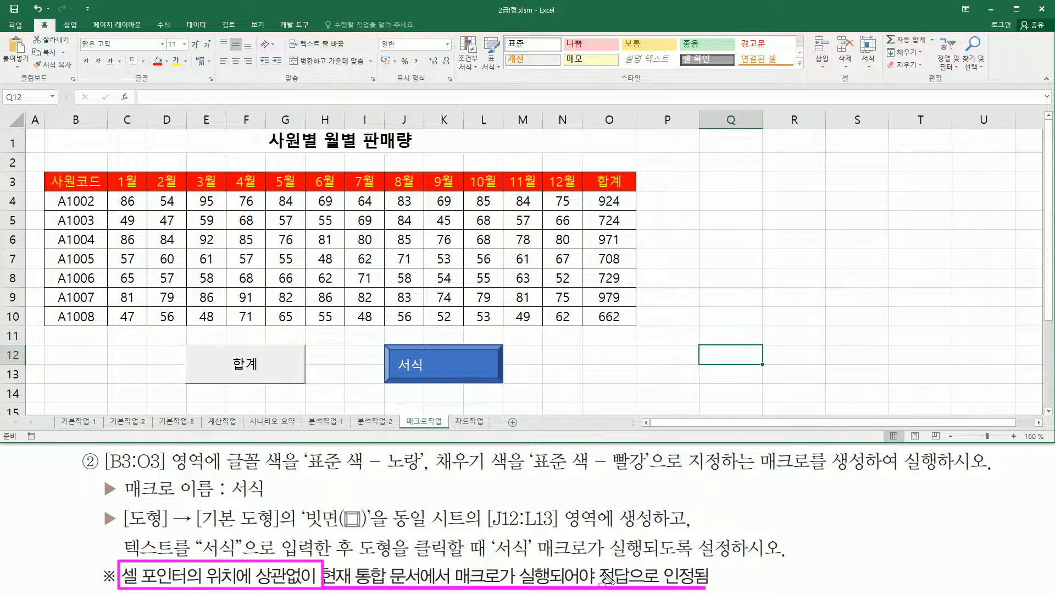
{"action": "key", "text": "Escape"}
{"action": "key", "text": "ctrl+2"}
{"action": "left_click_drag", "start_coordinate": [592, 191], "coordinate": [630, 328]}
{"action": "key", "text": "Escape"}
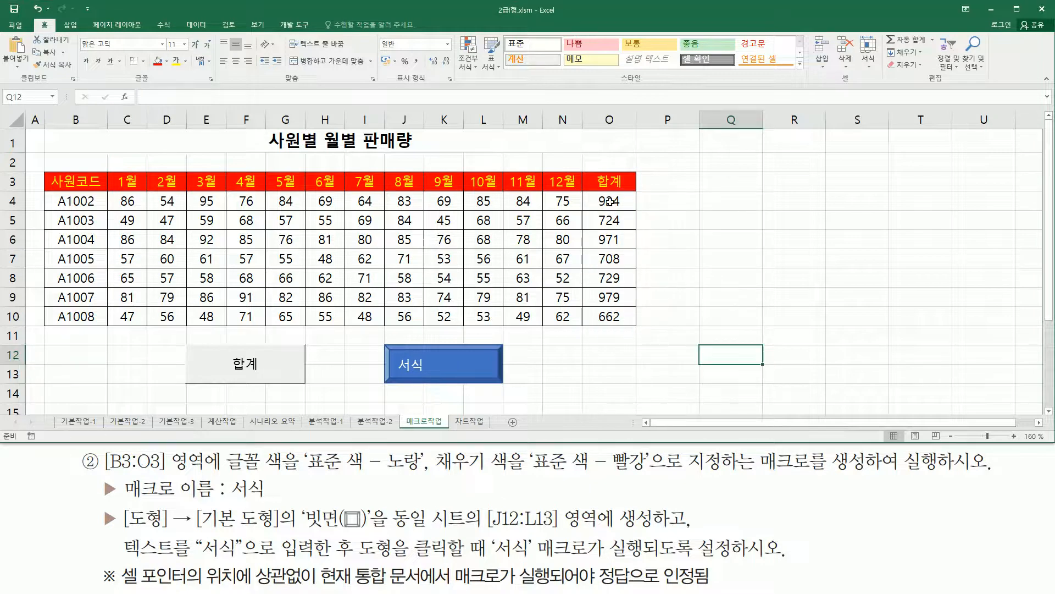
Step: Clear the totals in cells O4:O10 and deselect the range to prepare for testing the macros
{"action": "left_click_drag", "start_coordinate": [609, 201], "coordinate": [610, 318]}
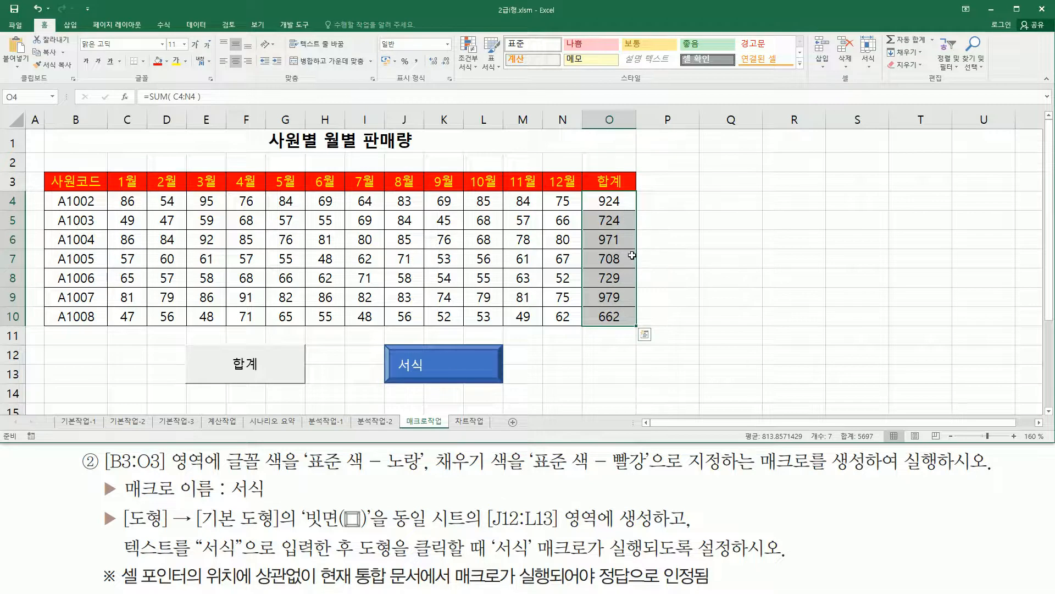
{"action": "key", "text": "Delete"}
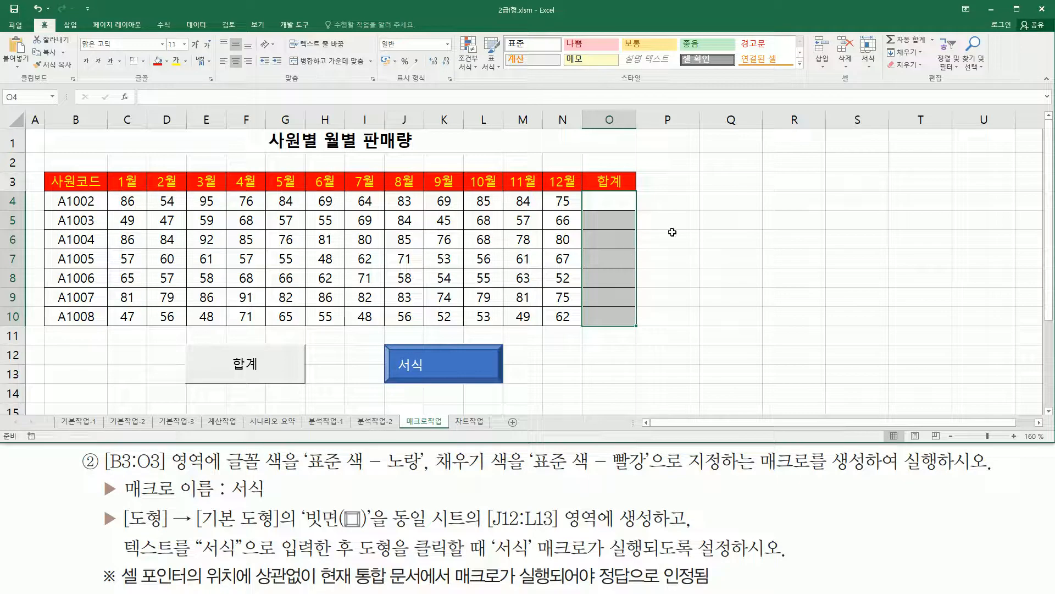
{"action": "left_click", "coordinate": [679, 253]}
Step: Reset header cells B3:O3 to the automatic font color and no fill, and deselect the range
{"action": "left_click_drag", "start_coordinate": [89, 188], "coordinate": [621, 182]}
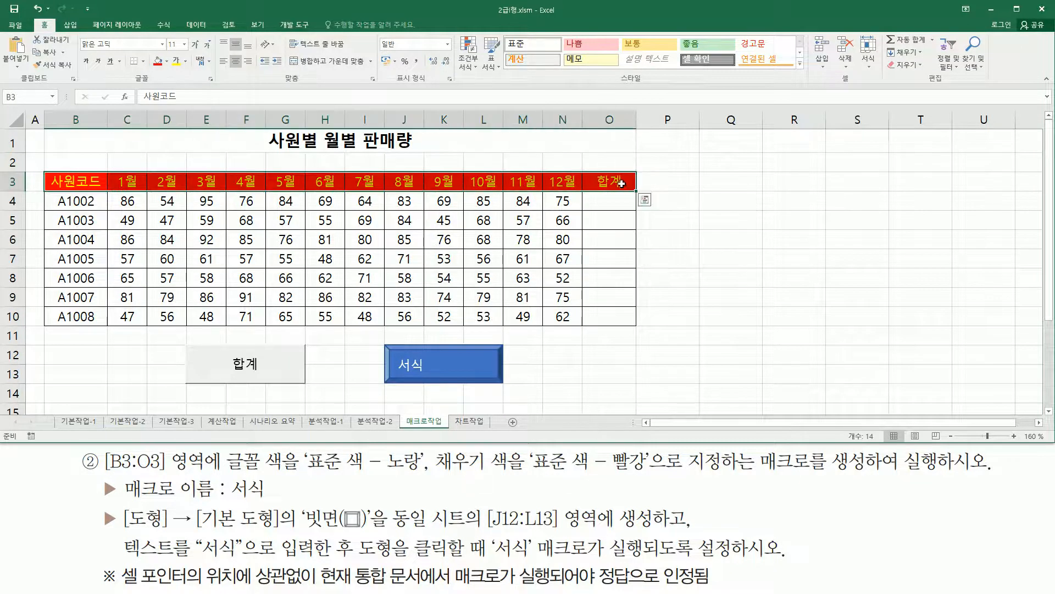
{"action": "left_click", "coordinate": [186, 62]}
{"action": "left_click", "coordinate": [183, 77]}
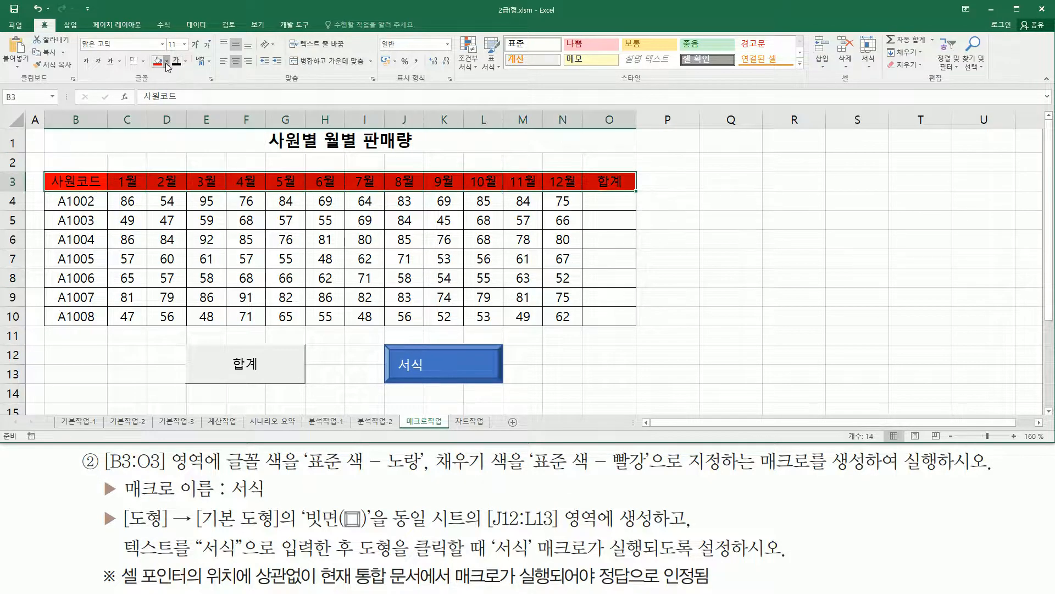
{"action": "left_click", "coordinate": [167, 62]}
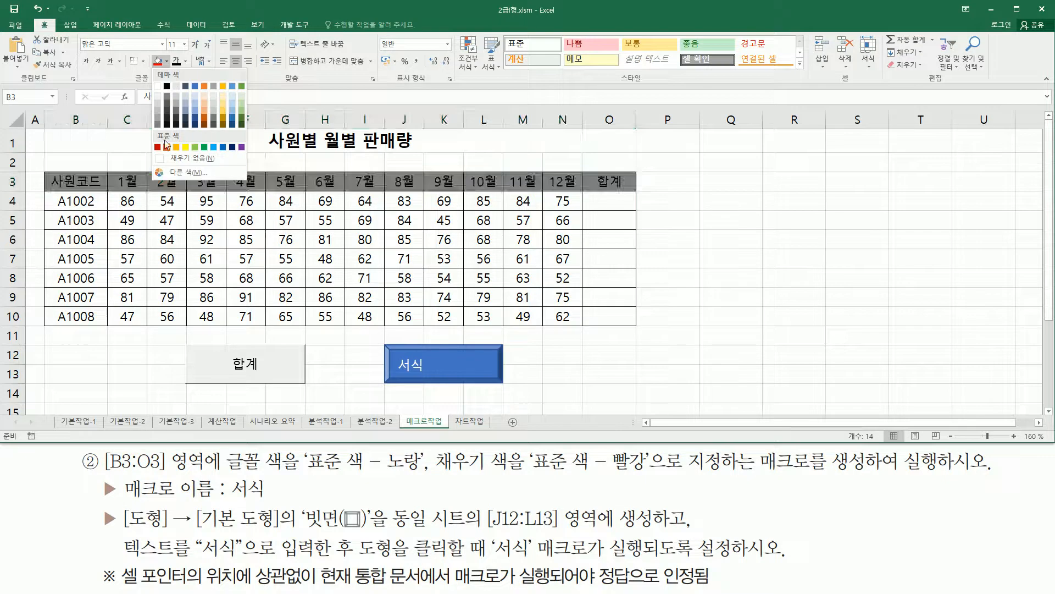
{"action": "left_click", "coordinate": [197, 157]}
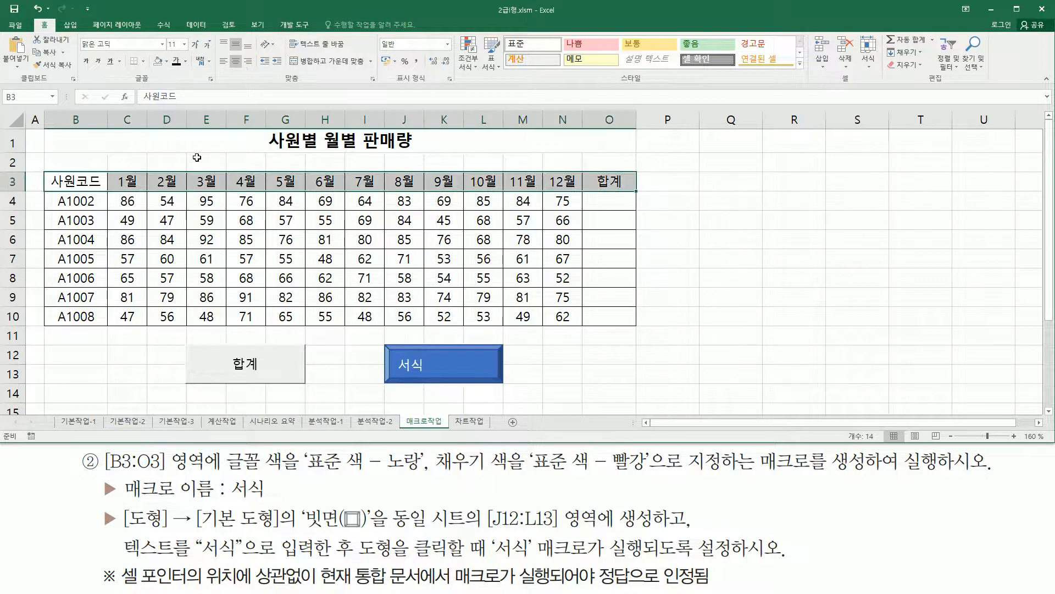
{"action": "left_click", "coordinate": [641, 222]}
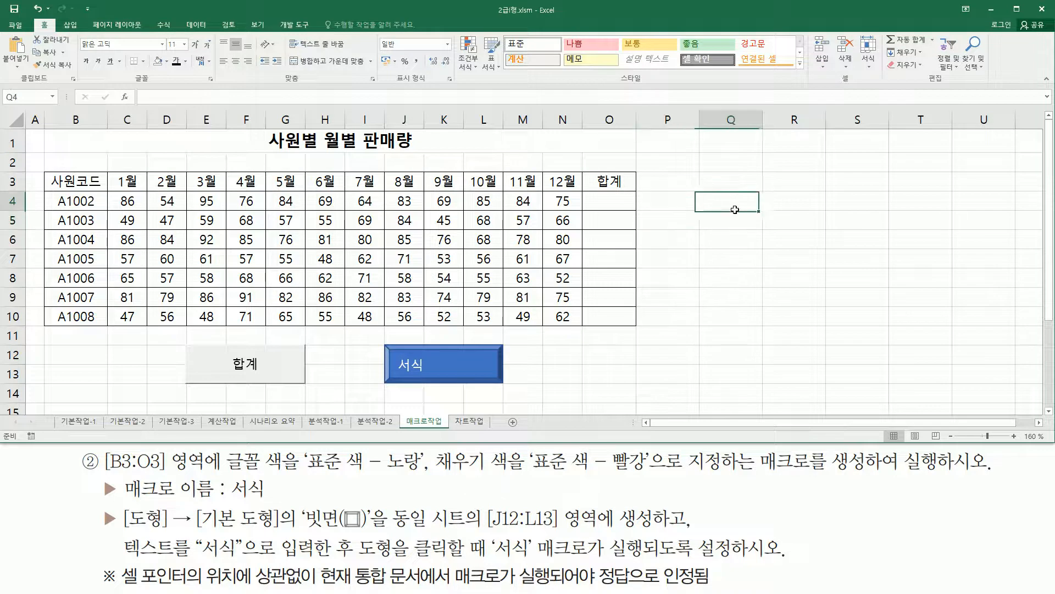
Step: Select a cell inside the table and run the 합계 macro from its form button to fill the totals column
{"action": "left_click", "coordinate": [213, 220]}
{"action": "left_click", "coordinate": [129, 390]}
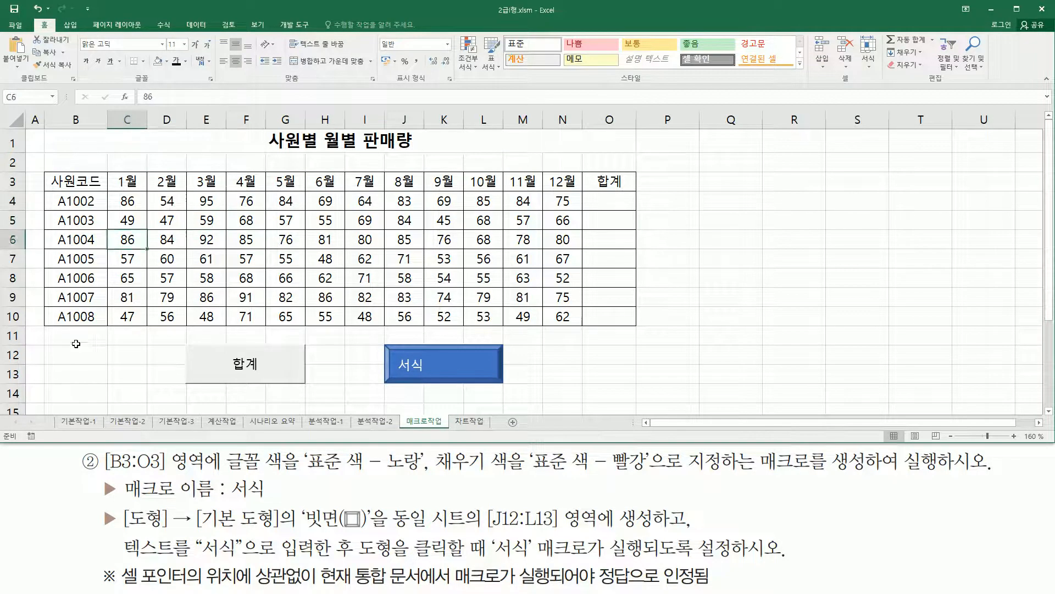
{"action": "left_click", "coordinate": [236, 365]}
{"action": "left_click_drag", "start_coordinate": [595, 194], "coordinate": [631, 333]}
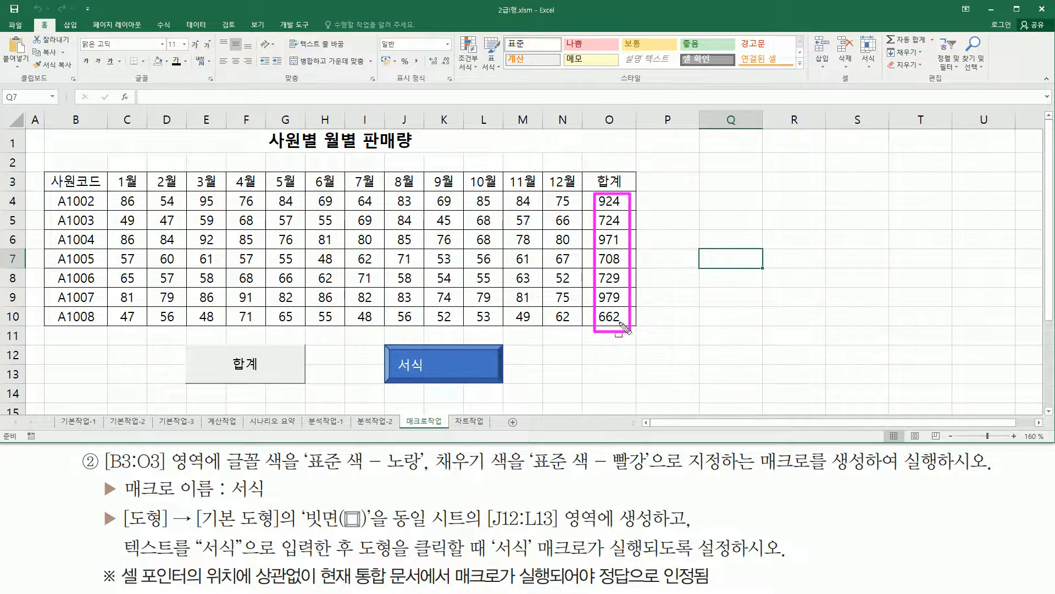
Step: Select empty cell O14 and run the 서식 macro from the bevel shape to format the header row
{"action": "left_click", "coordinate": [577, 300]}
{"action": "left_click", "coordinate": [632, 355]}
{"action": "left_click", "coordinate": [647, 354]}
{"action": "left_click", "coordinate": [612, 389]}
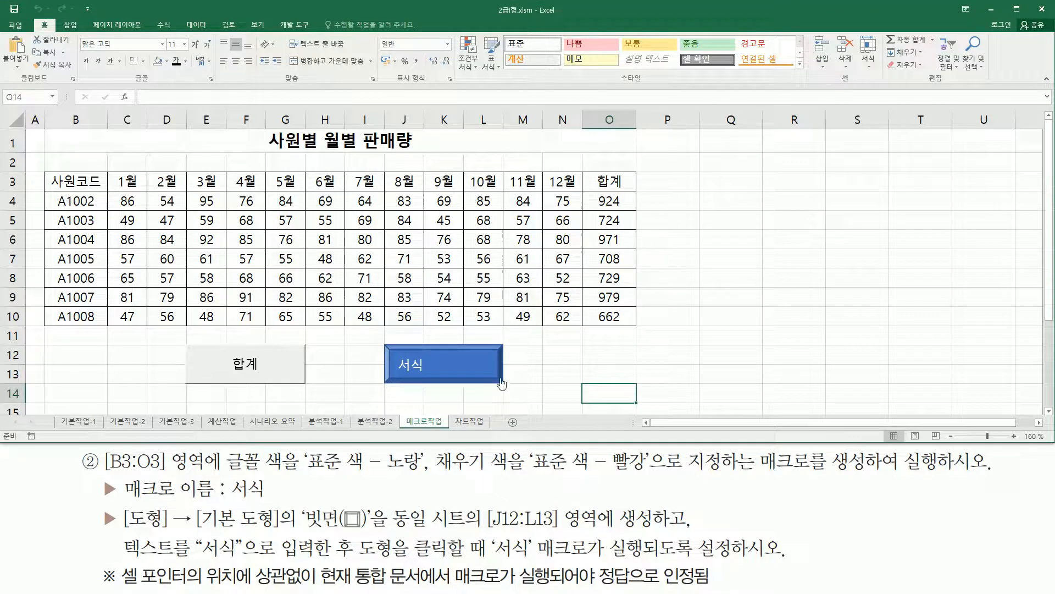
{"action": "left_click", "coordinate": [447, 372]}
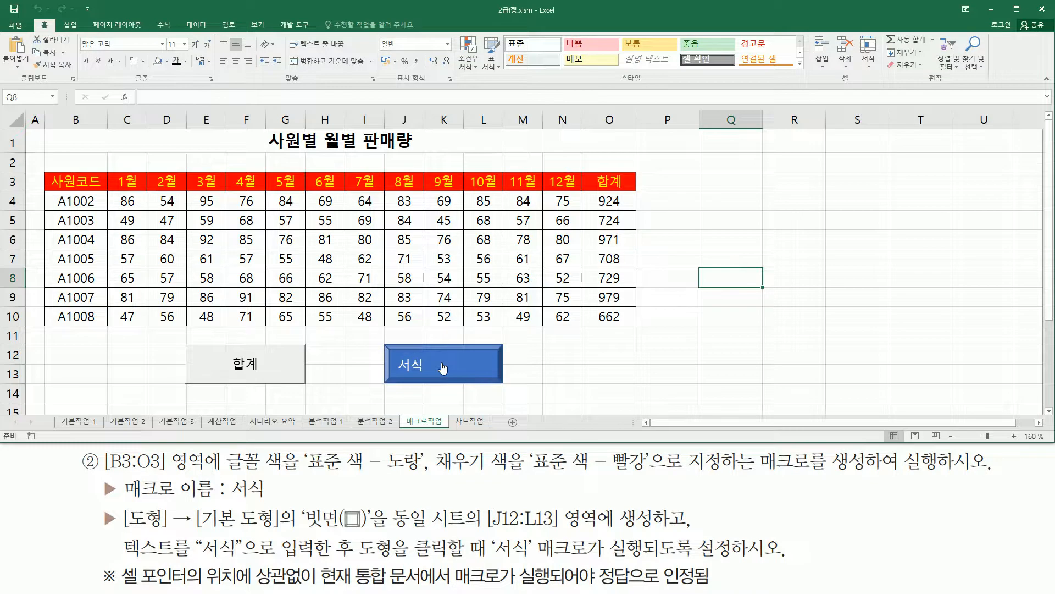
{"action": "left_click_drag", "start_coordinate": [41, 167], "coordinate": [648, 199]}
{"action": "key", "text": "Escape"}
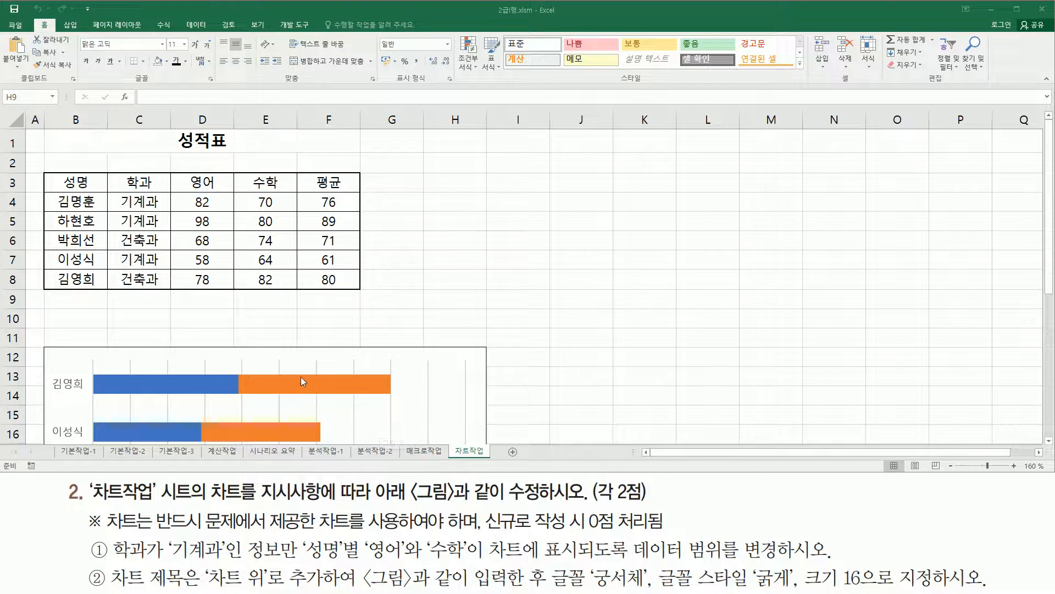
Step: Read the chart task's instructions, including the note on using the provided chart, and examine the 성적표 table on the 차트작업 sheet
{"action": "mouse_move", "coordinate": [93, 503]}
{"action": "left_mouse_down"}
{"action": "mouse_move", "coordinate": [155, 503]}
{"action": "mouse_move", "coordinate": [159, 478]}
{"action": "left_mouse_up"}
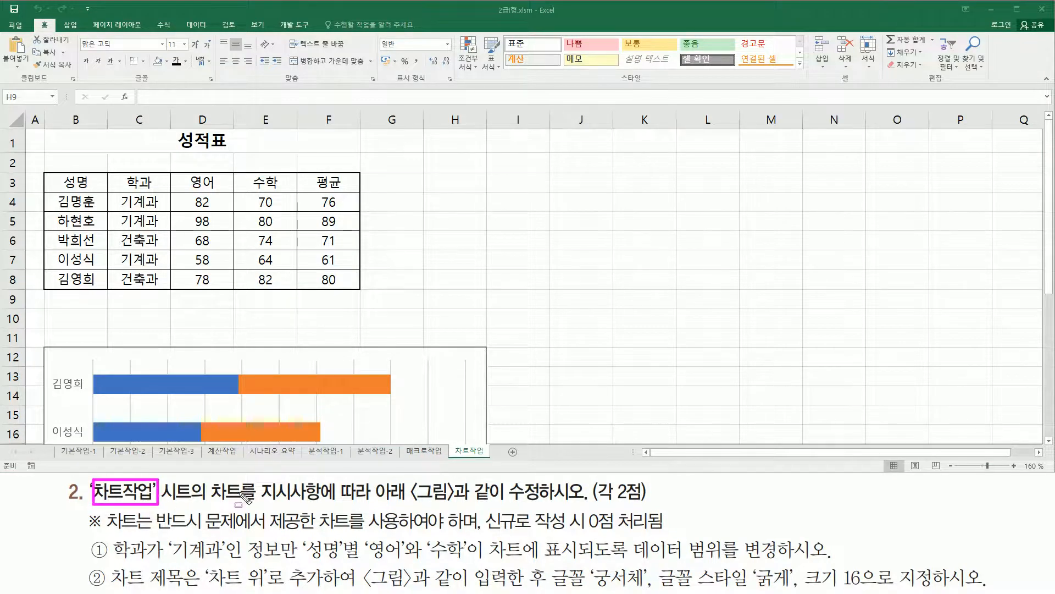
{"action": "left_click_drag", "start_coordinate": [208, 501], "coordinate": [588, 504]}
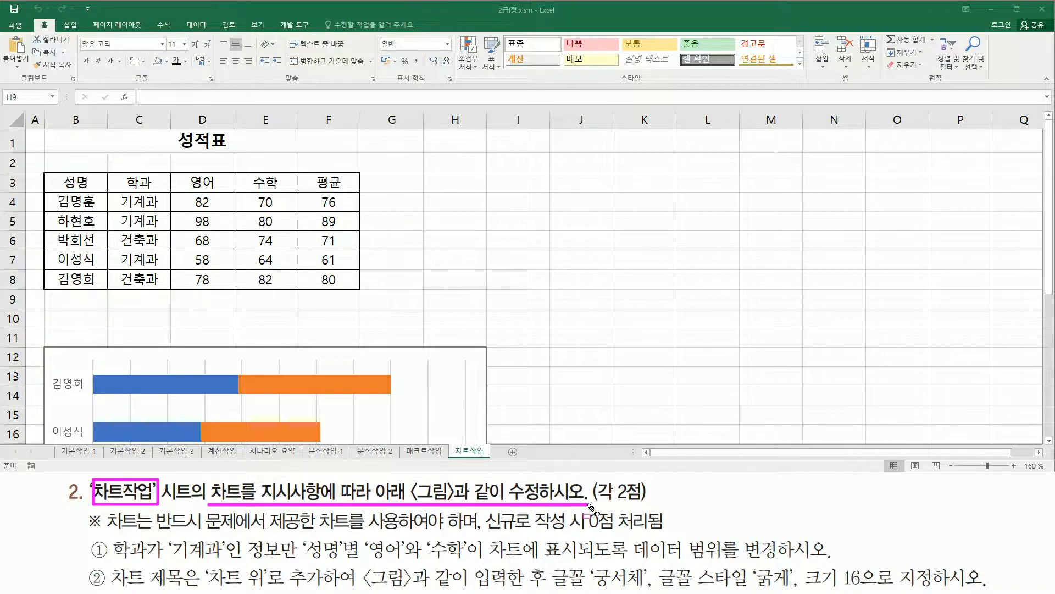
{"action": "left_click_drag", "start_coordinate": [107, 531], "coordinate": [398, 533]}
{"action": "left_click_drag", "start_coordinate": [478, 532], "coordinate": [667, 532]}
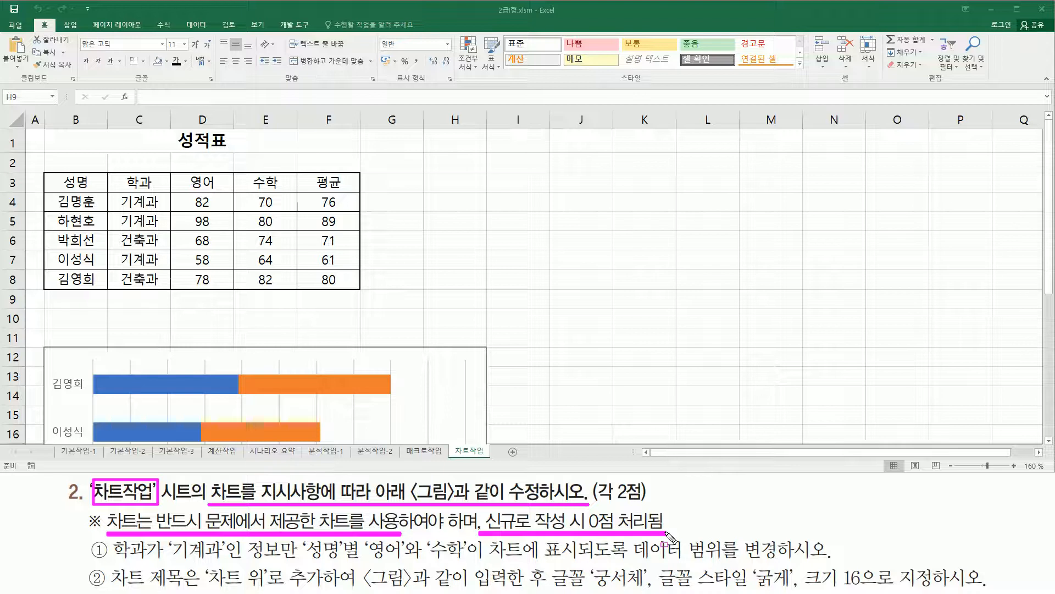
{"action": "key", "text": "Escape"}
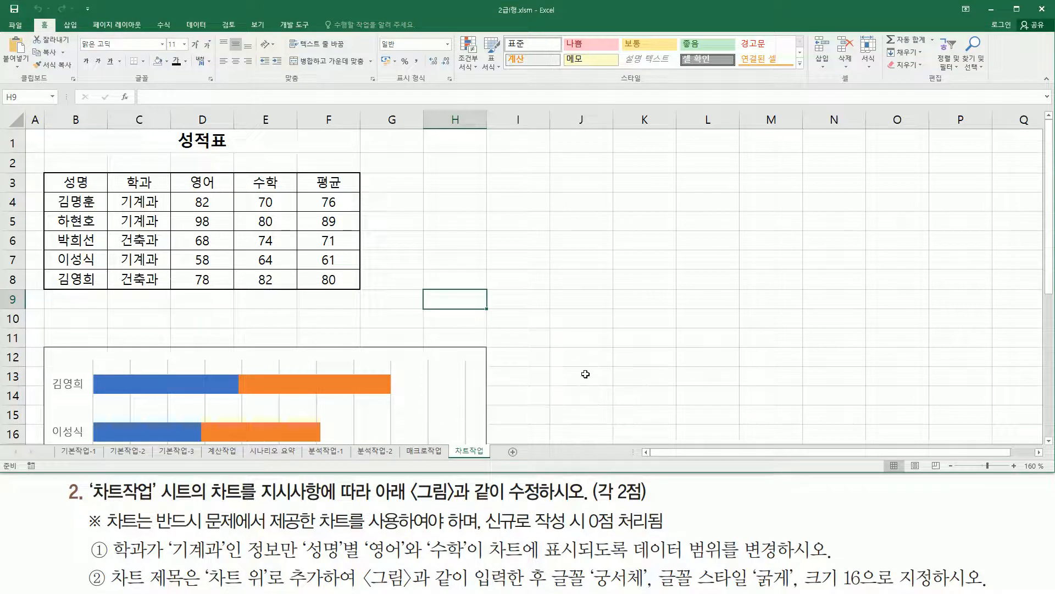
{"action": "key", "text": "ctrl+2"}
{"action": "mouse_move", "coordinate": [44, 129]}
{"action": "left_mouse_down"}
{"action": "mouse_move", "coordinate": [358, 278]}
{"action": "mouse_move", "coordinate": [364, 295]}
{"action": "left_mouse_up"}
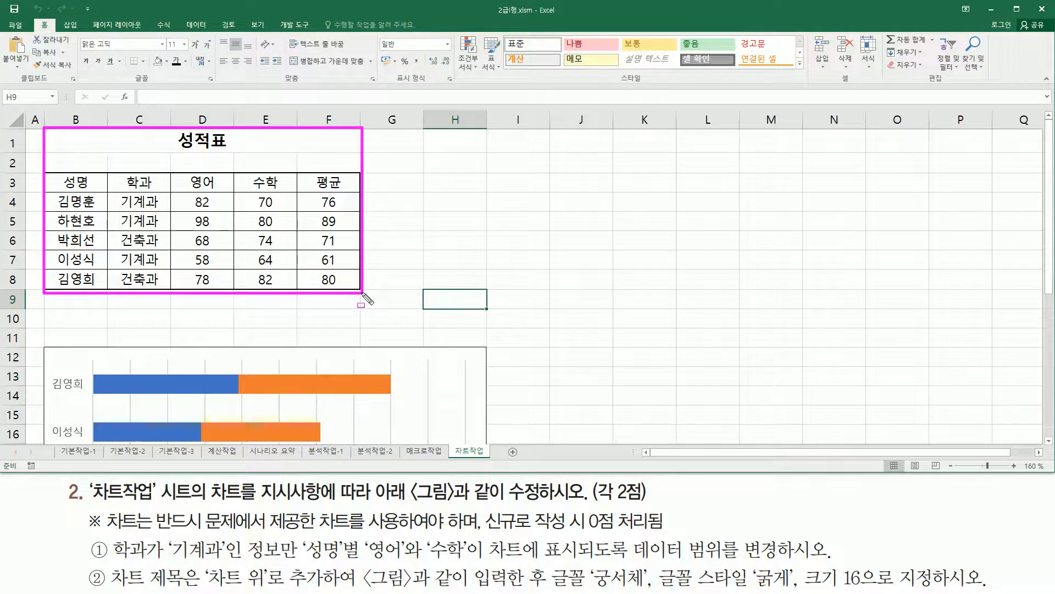
{"action": "key", "text": "Escape"}
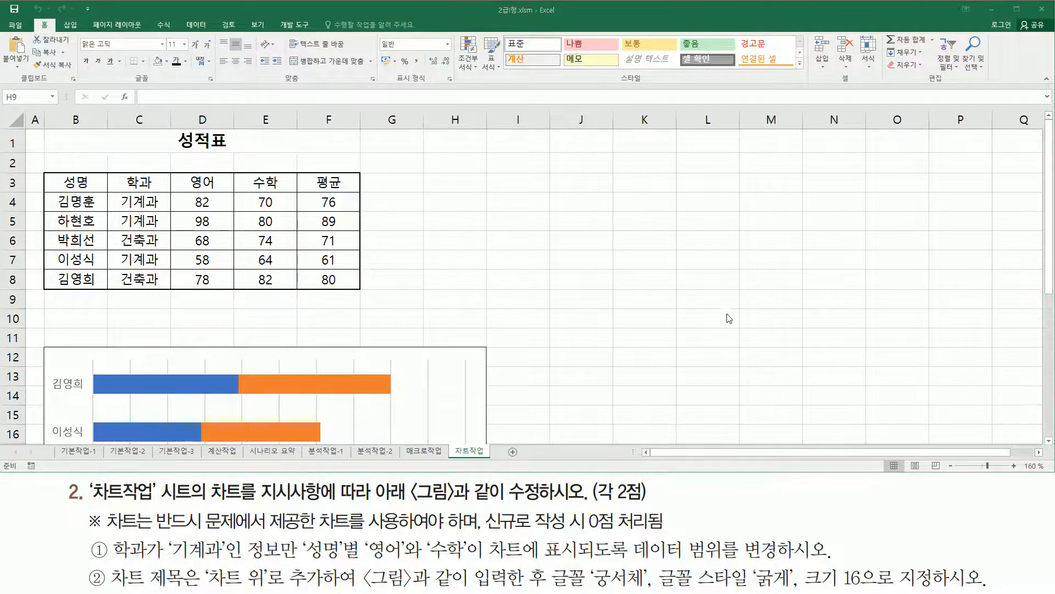
Step: Examine the provided stacked bar chart below the table and the target picture of the finished chart
{"action": "left_click", "coordinate": [1049, 441]}
{"action": "left_click", "coordinate": [1049, 441]}
{"action": "left_click", "coordinate": [1049, 441]}
{"action": "left_click", "coordinate": [1049, 441]}
{"action": "left_click", "coordinate": [1049, 441]}
{"action": "left_click", "coordinate": [1049, 441]}
{"action": "left_click", "coordinate": [1049, 441]}
{"action": "left_click", "coordinate": [1049, 441]}
{"action": "left_click", "coordinate": [1049, 441]}
{"action": "left_click", "coordinate": [1049, 441]}
{"action": "left_click", "coordinate": [1049, 441]}
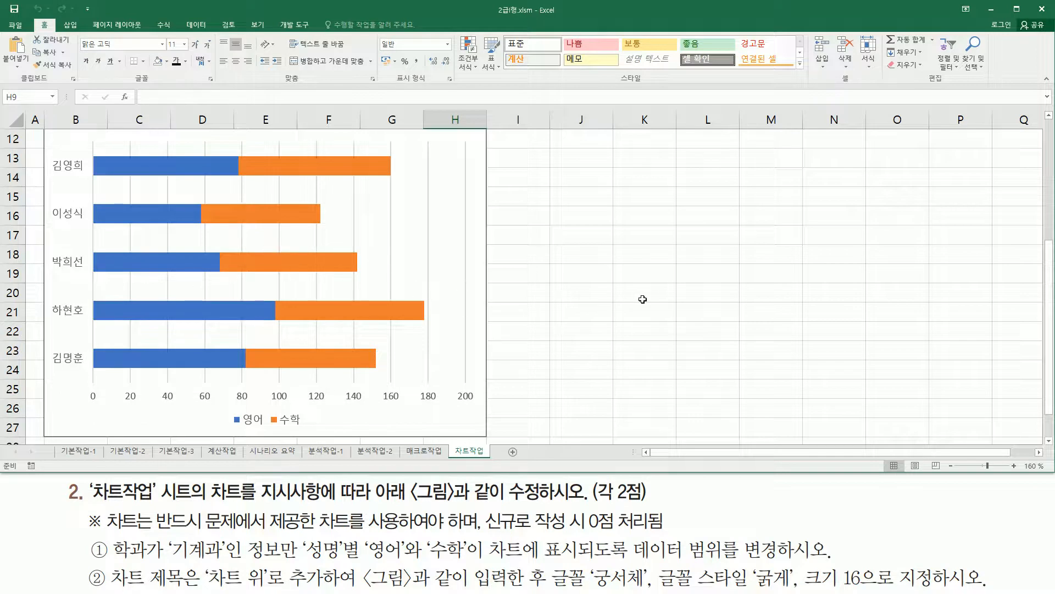
{"action": "scroll", "coordinate": [643, 299], "scroll_direction": "up", "scroll_amount": 3}
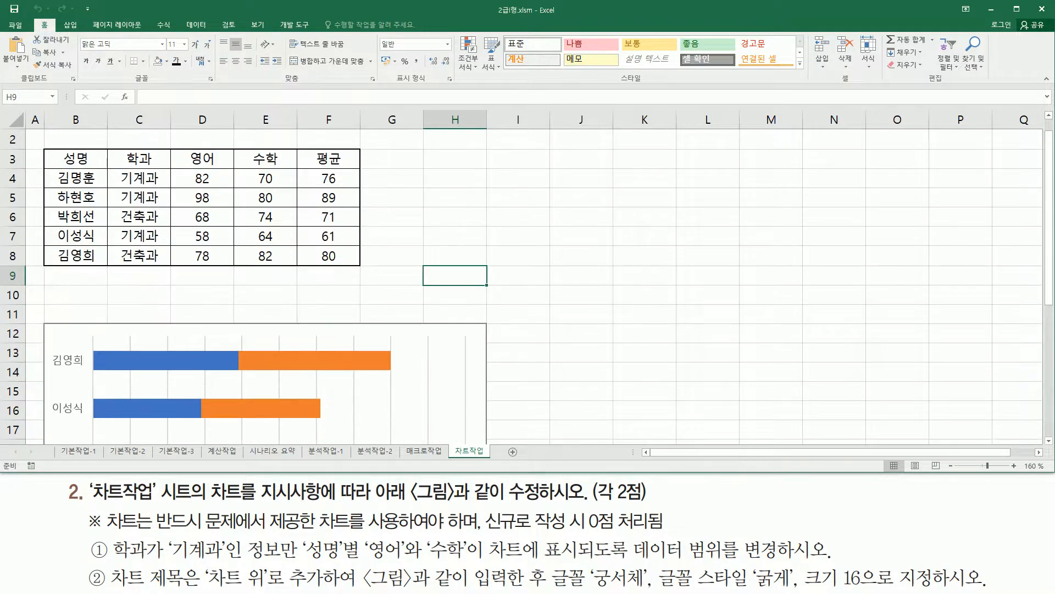
{"action": "key", "text": "alt+Tab"}
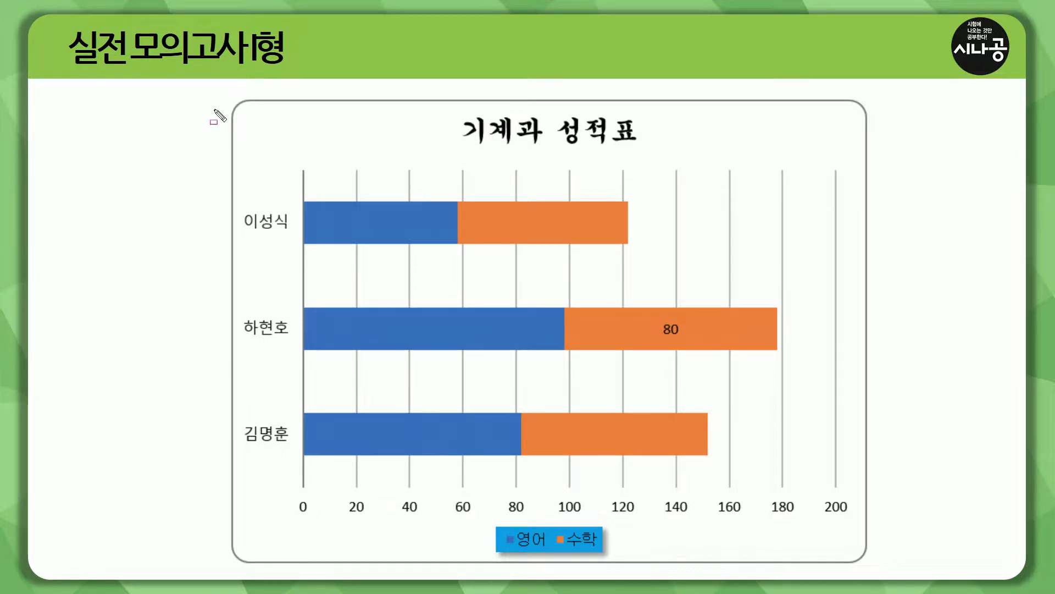
{"action": "mouse_move", "coordinate": [221, 90]}
{"action": "left_mouse_down"}
{"action": "mouse_move", "coordinate": [223, 133]}
{"action": "mouse_move", "coordinate": [652, 500]}
{"action": "mouse_move", "coordinate": [878, 570]}
{"action": "left_mouse_up"}
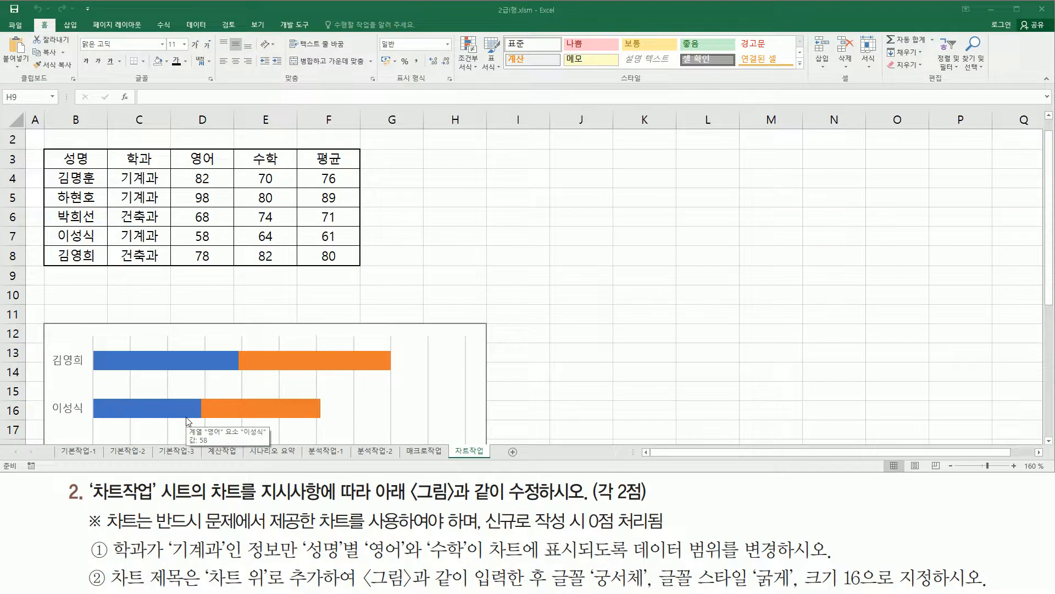
Step: Read instruction ① about the chart's data range and check the 학과 column for the 기계과 rows
{"action": "mouse_move", "coordinate": [107, 534]}
{"action": "left_mouse_down"}
{"action": "mouse_move", "coordinate": [115, 554]}
{"action": "mouse_move", "coordinate": [155, 564]}
{"action": "left_mouse_up"}
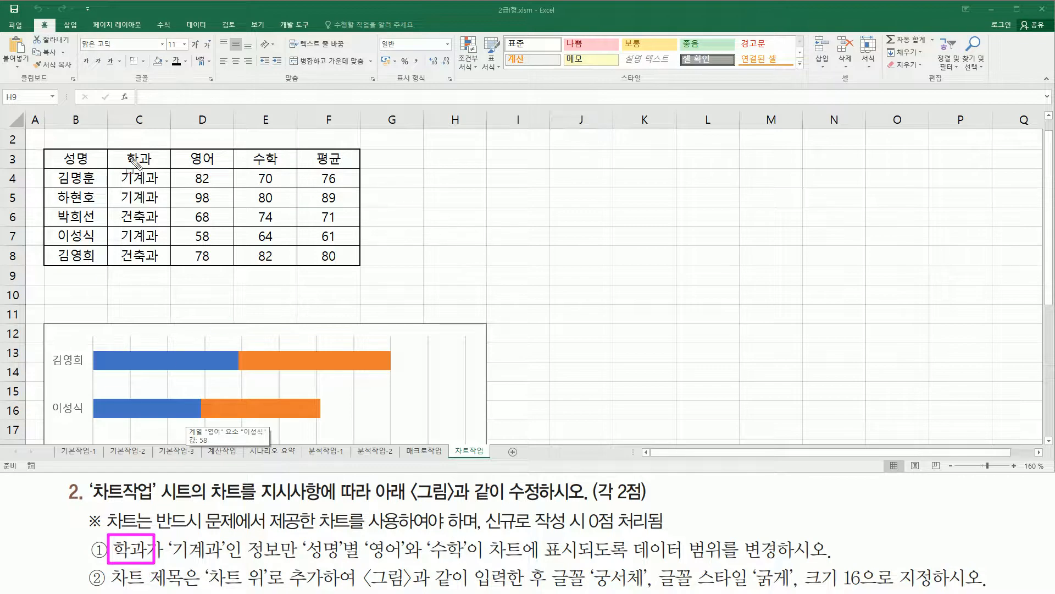
{"action": "left_click_drag", "start_coordinate": [120, 150], "coordinate": [160, 166]}
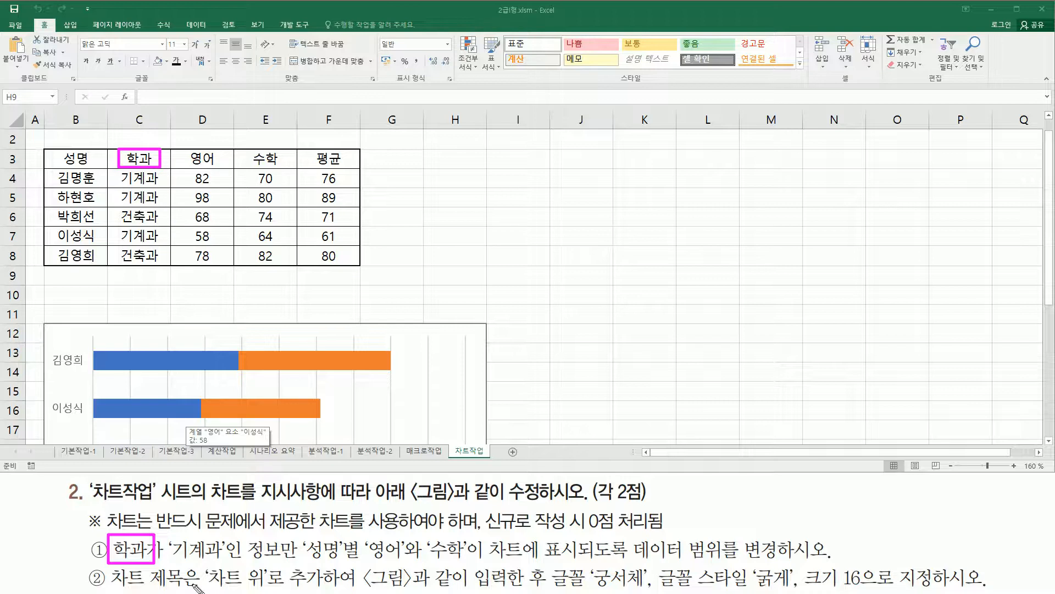
{"action": "left_click_drag", "start_coordinate": [174, 556], "coordinate": [296, 556]}
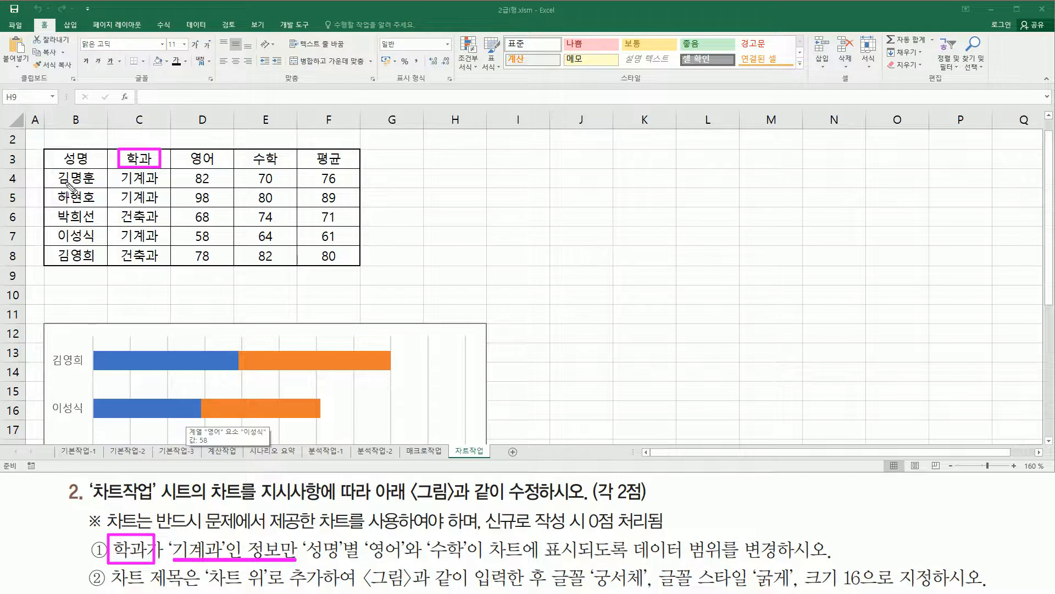
{"action": "left_click_drag", "start_coordinate": [40, 178], "coordinate": [48, 196]}
{"action": "left_click_drag", "start_coordinate": [37, 235], "coordinate": [49, 235]}
{"action": "left_click_drag", "start_coordinate": [306, 562], "coordinate": [481, 563]}
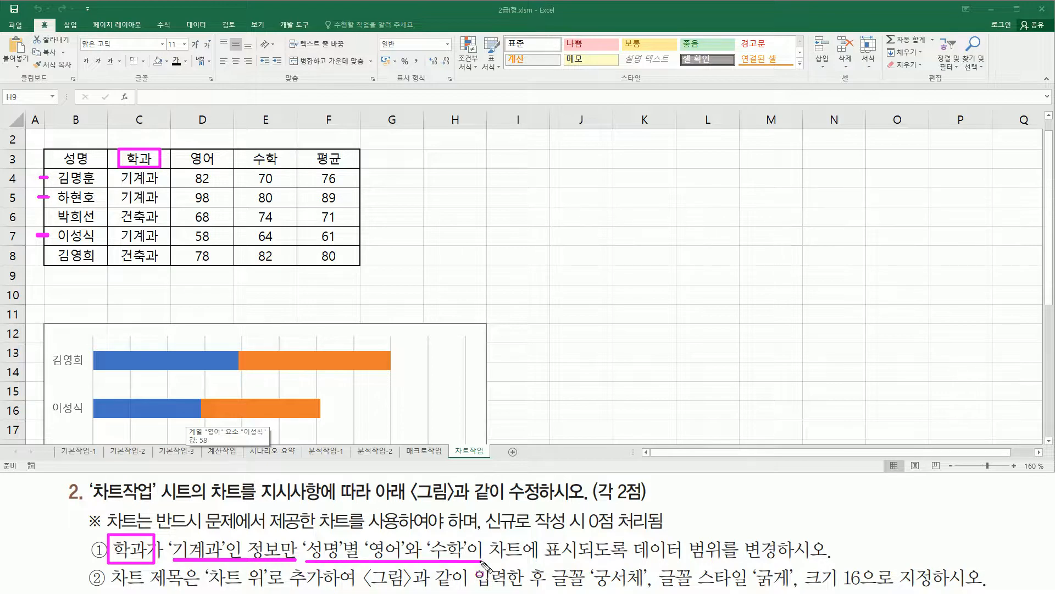
{"action": "left_click_drag", "start_coordinate": [627, 561], "coordinate": [804, 562]}
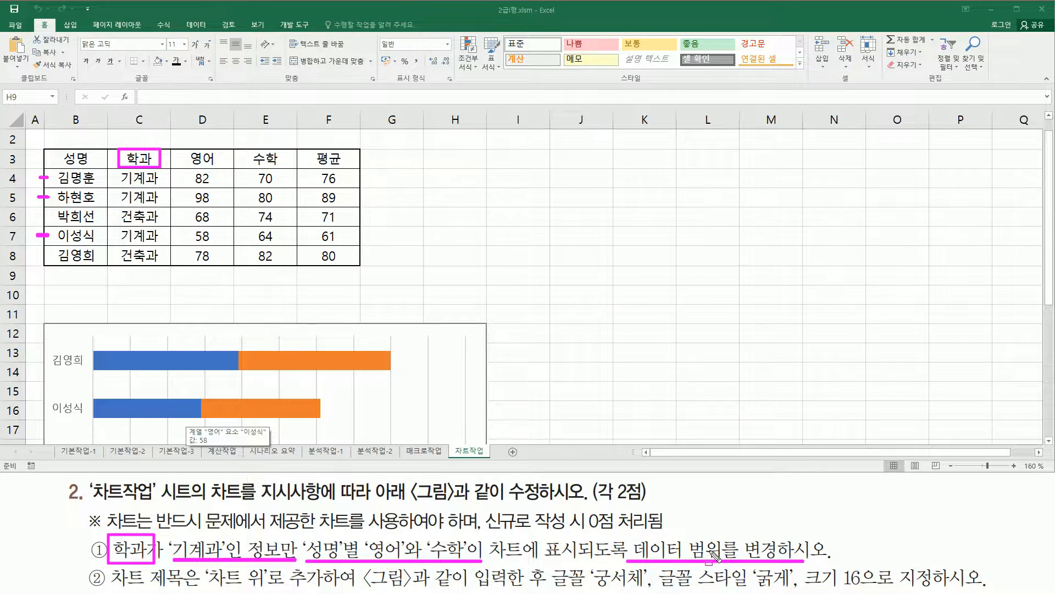
{"action": "key", "text": "Escape"}
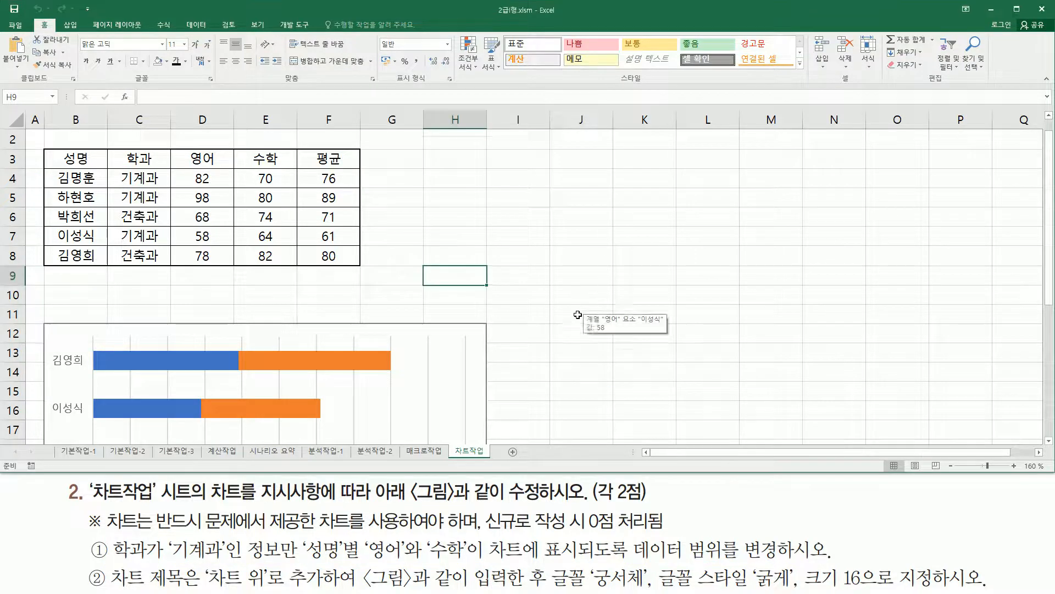
Step: Select the whole chart to highlight its source ranges in the 성적표 table
{"action": "scroll", "coordinate": [577, 315], "scroll_direction": "down", "scroll_amount": 4}
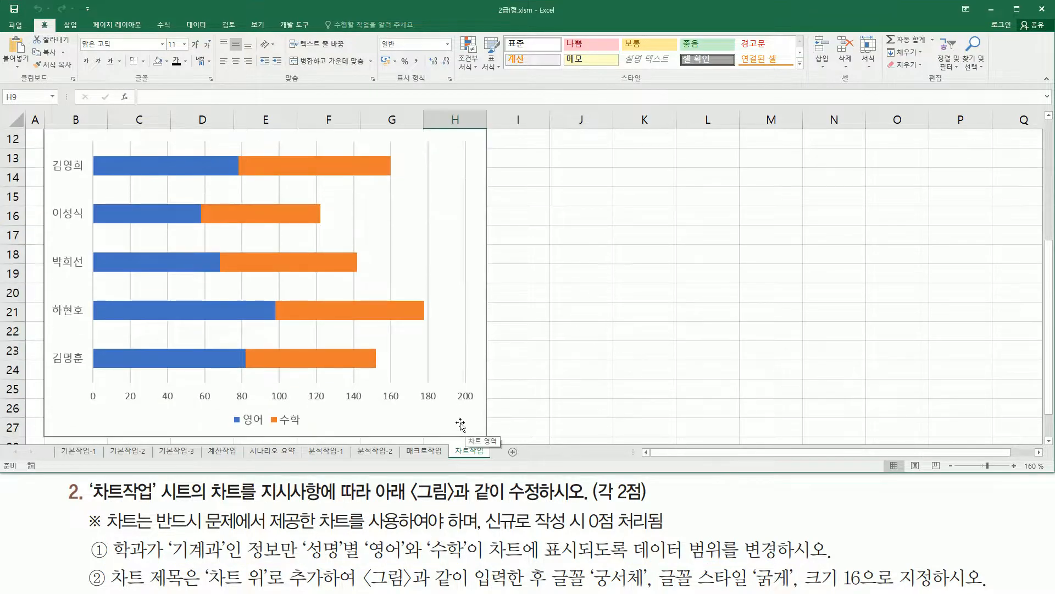
{"action": "left_click", "coordinate": [433, 425]}
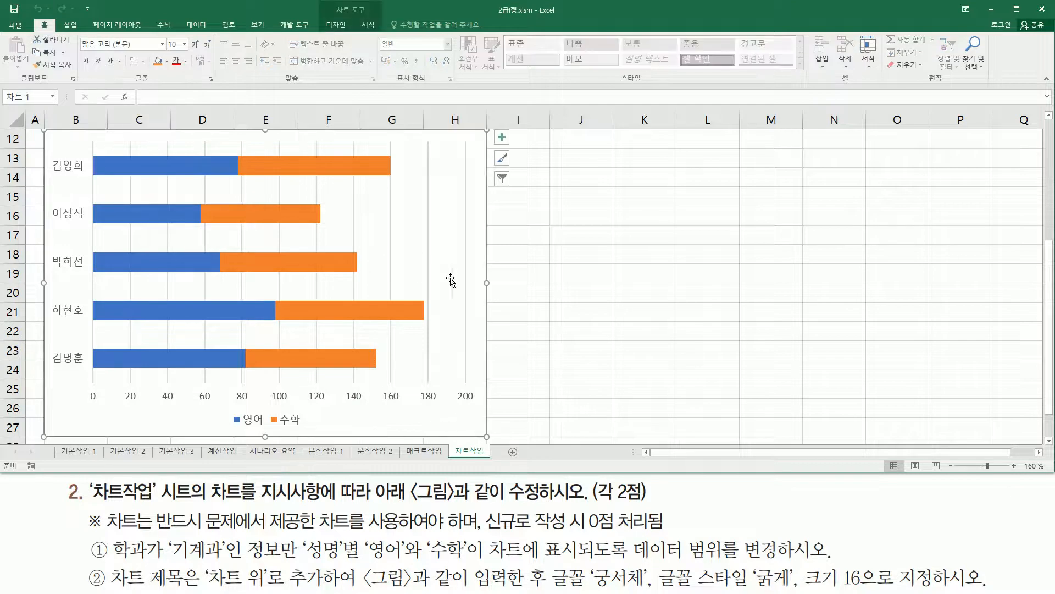
{"action": "scroll", "coordinate": [403, 308], "scroll_direction": "up", "scroll_amount": 3}
{"action": "scroll", "coordinate": [352, 310], "scroll_direction": "up", "scroll_amount": 1}
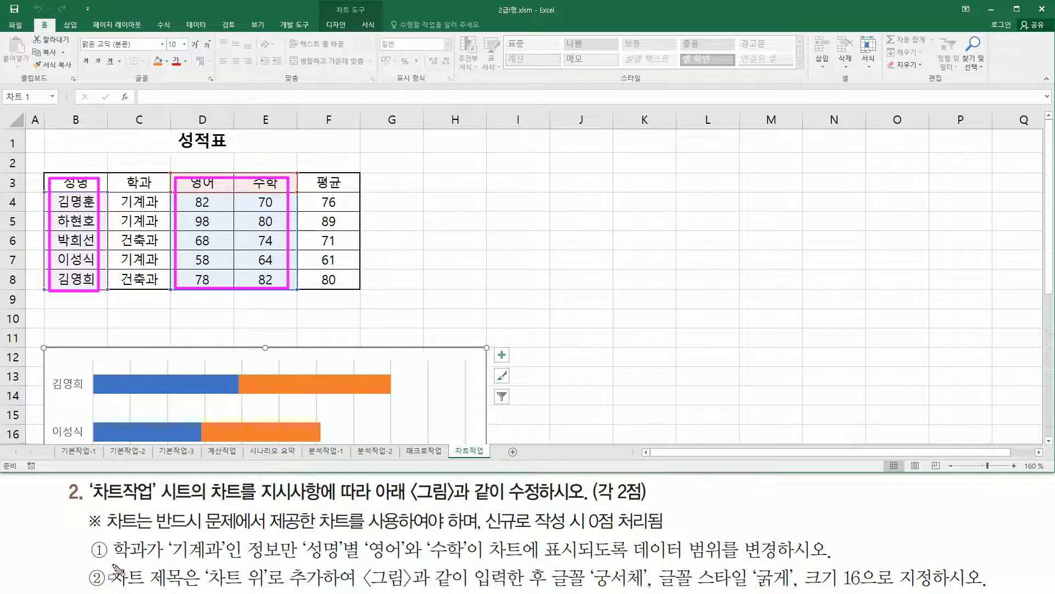
Step: Compare the chart's highlighted source ranges with the 성명, 영어 and 수학 cells required for the 기계과 rows
{"action": "mouse_move", "coordinate": [109, 565]}
{"action": "left_mouse_down"}
{"action": "mouse_move", "coordinate": [299, 564]}
{"action": "mouse_move", "coordinate": [302, 537]}
{"action": "left_mouse_up"}
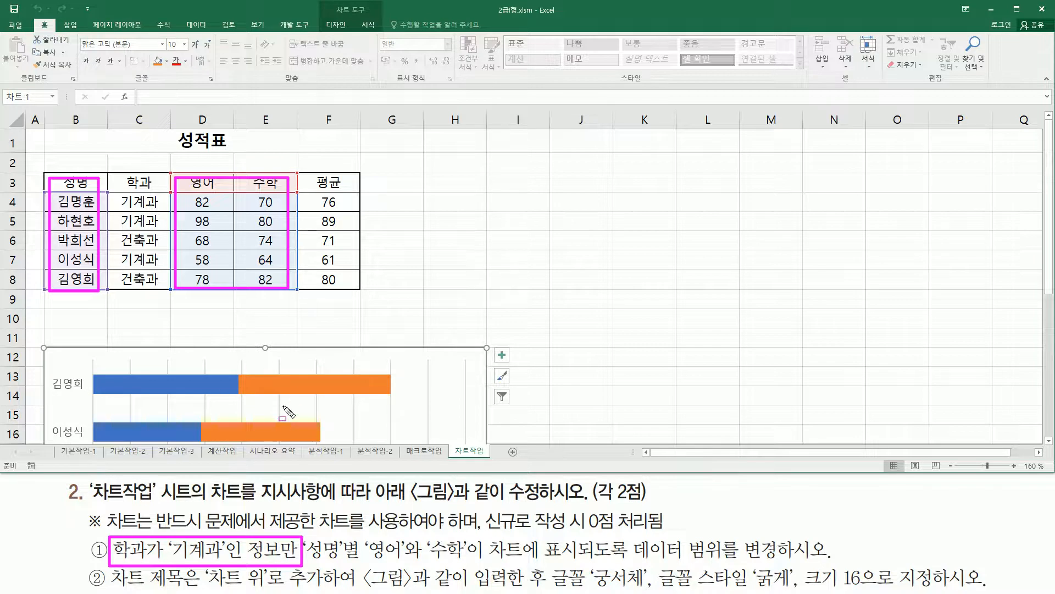
{"action": "key", "text": "Escape"}
{"action": "key", "text": "ctrl+alt+d"}
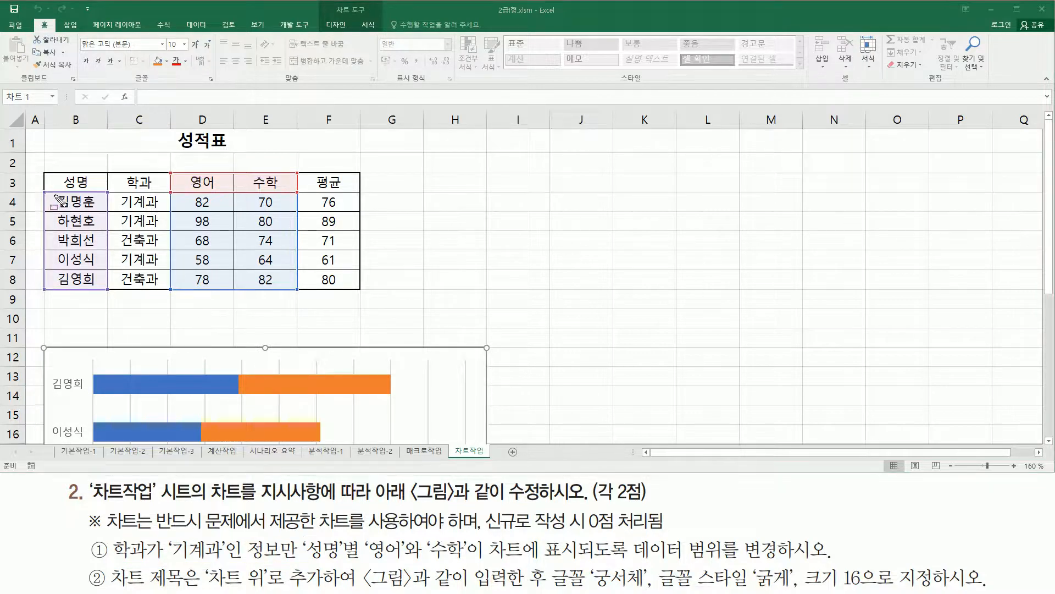
{"action": "mouse_move", "coordinate": [54, 172]}
{"action": "left_mouse_down"}
{"action": "mouse_move", "coordinate": [55, 204]}
{"action": "mouse_move", "coordinate": [104, 222]}
{"action": "mouse_move", "coordinate": [91, 270]}
{"action": "mouse_move", "coordinate": [99, 272]}
{"action": "left_mouse_up"}
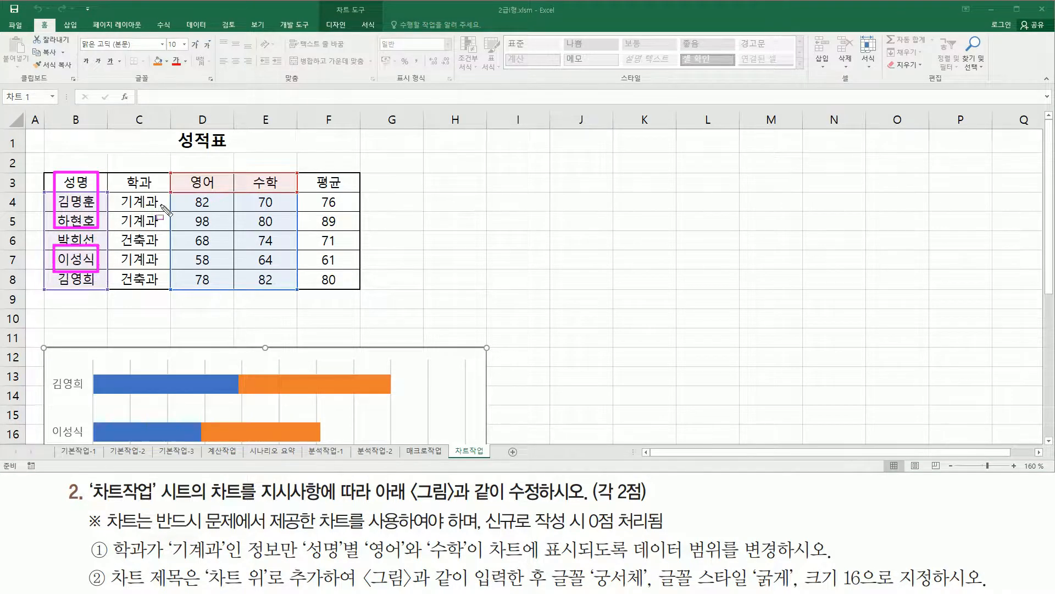
{"action": "mouse_move", "coordinate": [172, 173]}
{"action": "left_mouse_down"}
{"action": "mouse_move", "coordinate": [193, 230]}
{"action": "mouse_move", "coordinate": [291, 227]}
{"action": "left_mouse_up"}
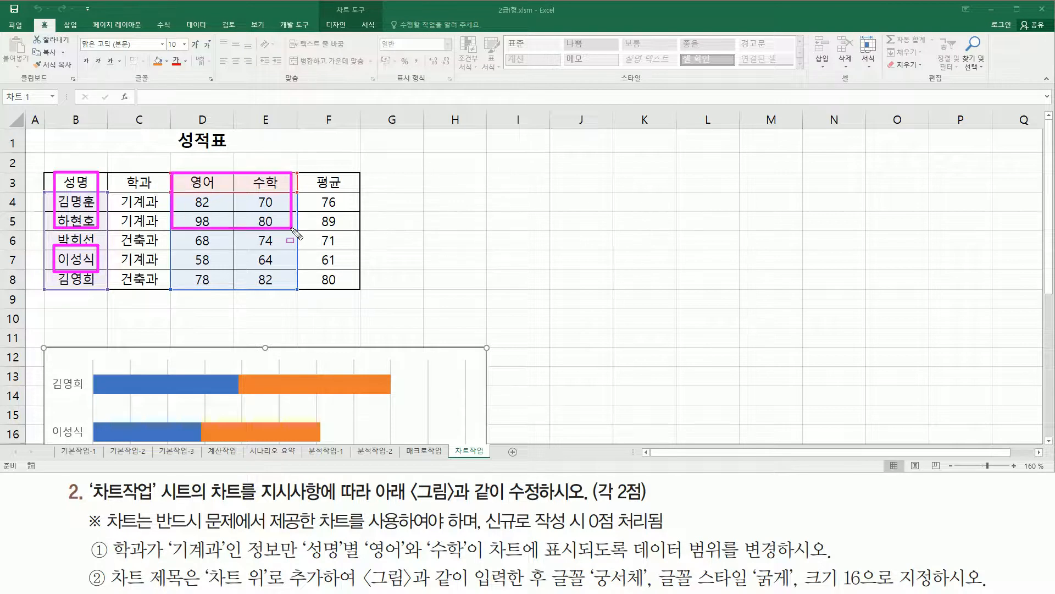
{"action": "mouse_move", "coordinate": [177, 247]}
{"action": "left_mouse_down"}
{"action": "mouse_move", "coordinate": [220, 266]}
{"action": "mouse_move", "coordinate": [286, 269]}
{"action": "left_mouse_up"}
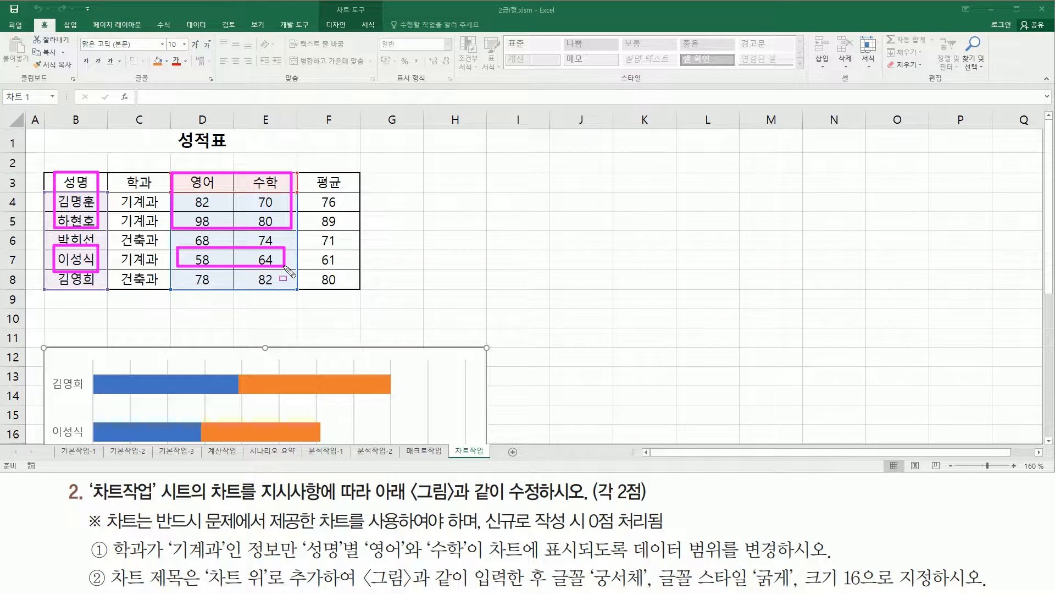
{"action": "key", "text": "Escape"}
{"action": "left_click", "coordinate": [479, 354]}
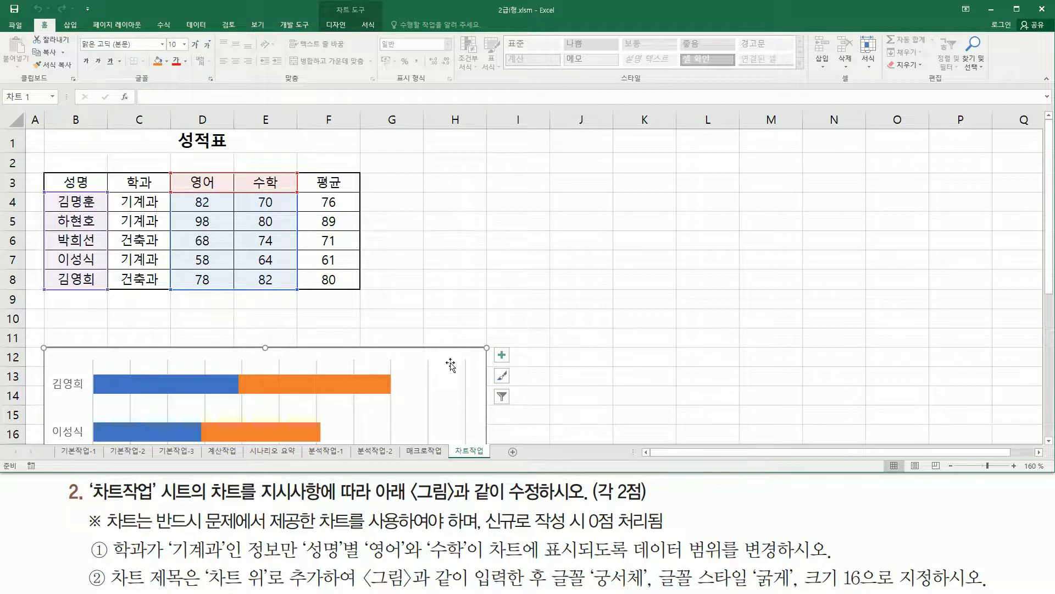
Step: Open the source data selection for the whole chart, move its dialog clear of the 성적표 table and start reselecting the chart data range
{"action": "mouse_move", "coordinate": [342, 12]}
{"action": "left_mouse_down"}
{"action": "mouse_move", "coordinate": [374, 15]}
{"action": "mouse_move", "coordinate": [341, 28]}
{"action": "mouse_move", "coordinate": [350, 33]}
{"action": "left_mouse_up"}
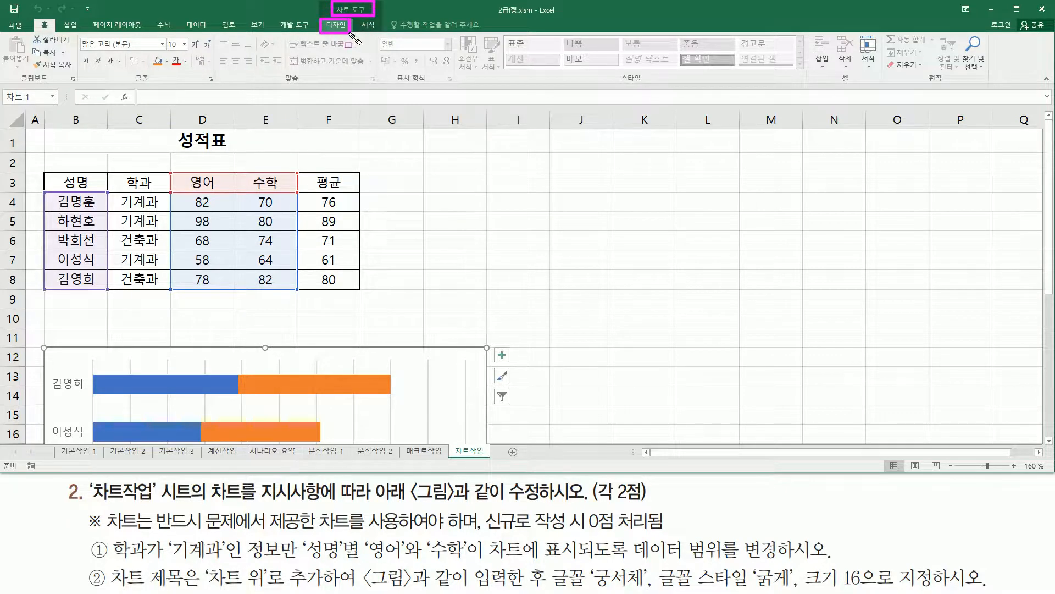
{"action": "key", "text": "Escape"}
{"action": "left_click", "coordinate": [341, 25]}
{"action": "left_click_drag", "start_coordinate": [517, 30], "coordinate": [552, 77]}
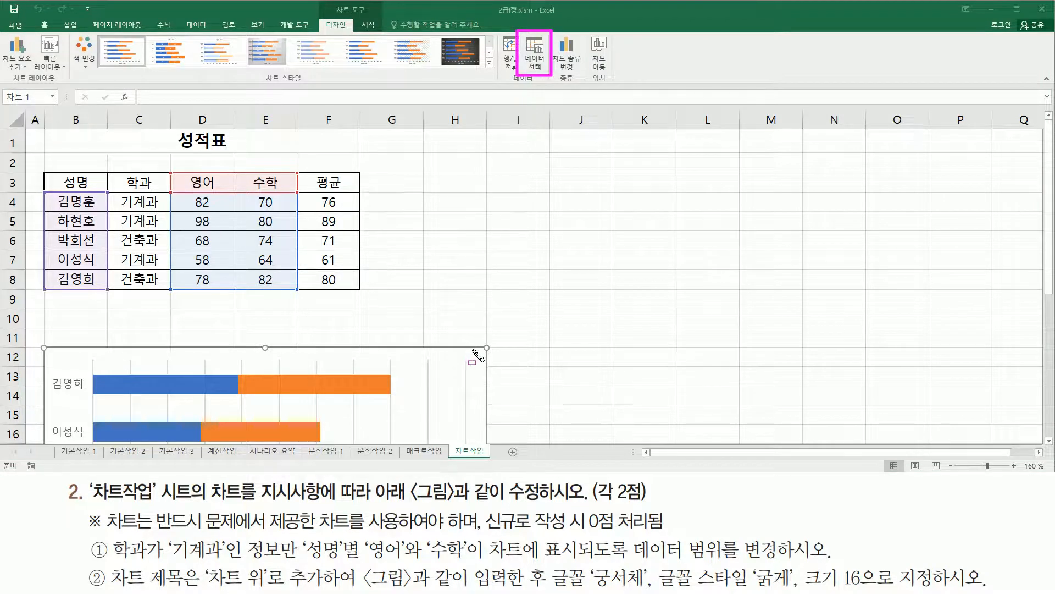
{"action": "key", "text": "Escape"}
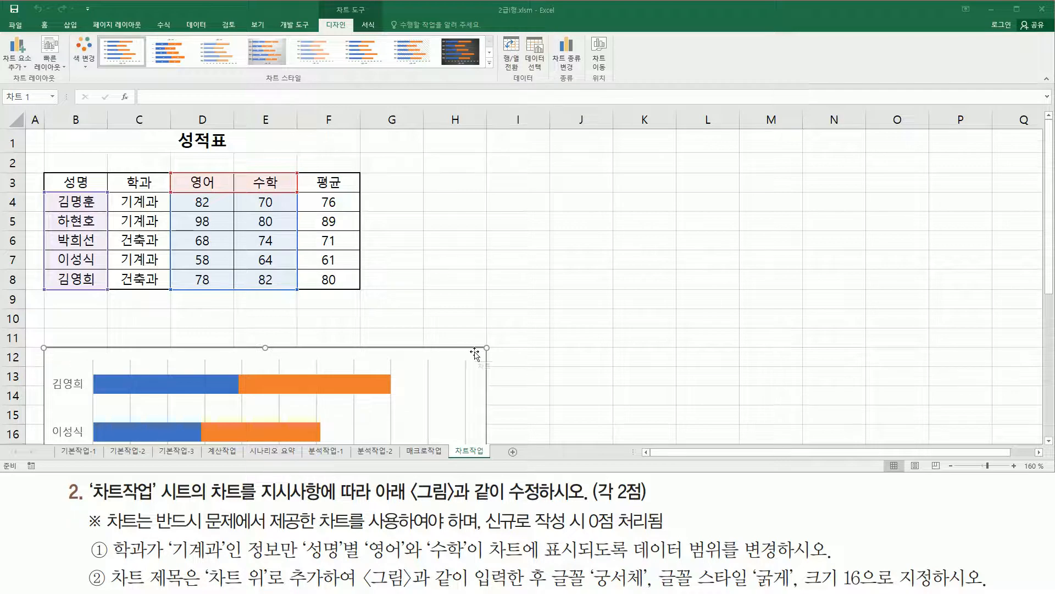
{"action": "left_click", "coordinate": [475, 354]}
{"action": "right_click", "coordinate": [476, 354]}
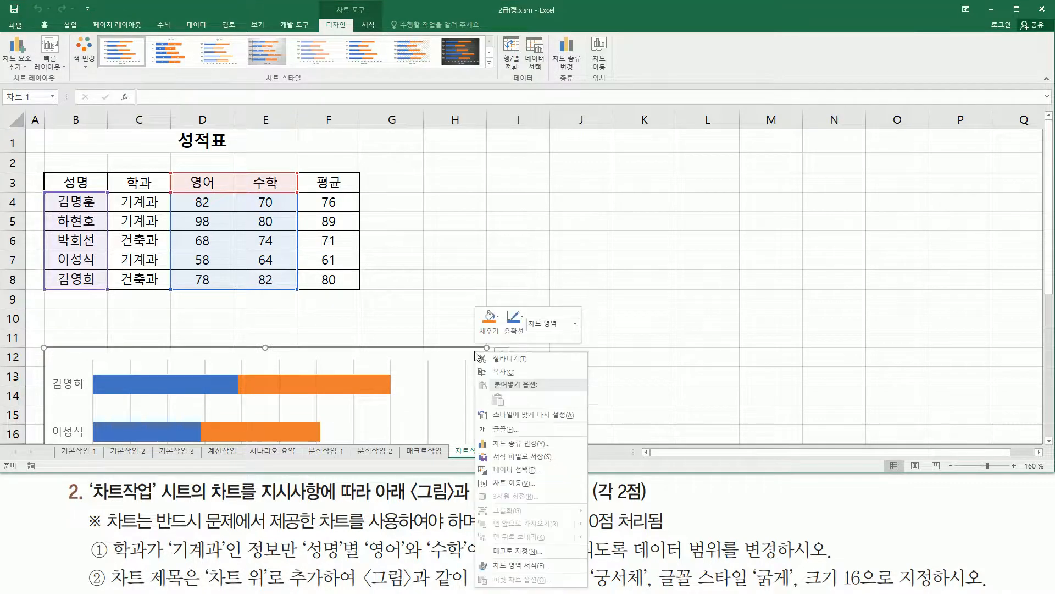
{"action": "left_click", "coordinate": [508, 471]}
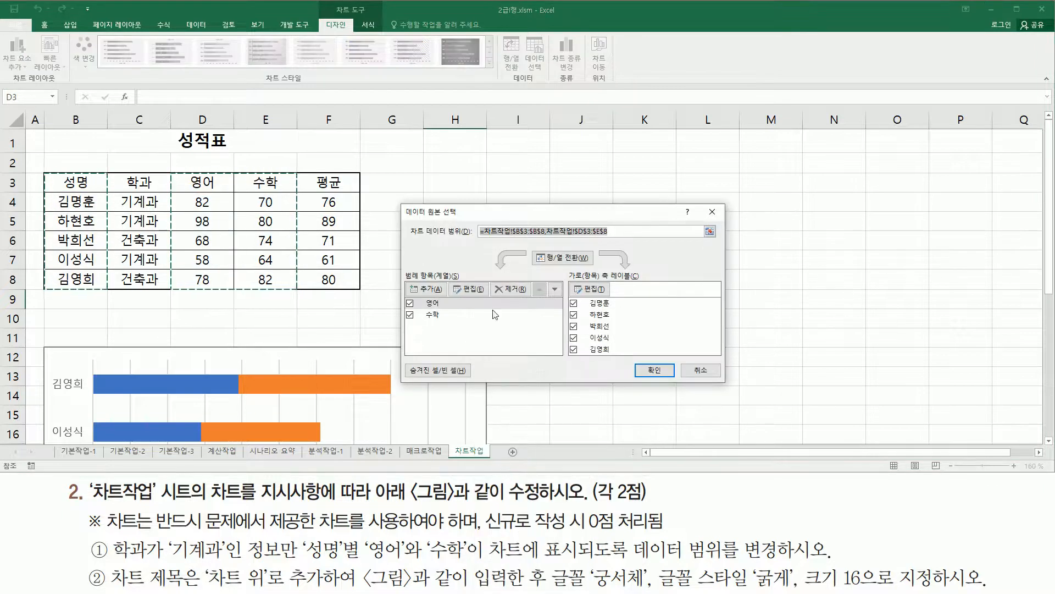
{"action": "left_click_drag", "start_coordinate": [474, 211], "coordinate": [494, 157]}
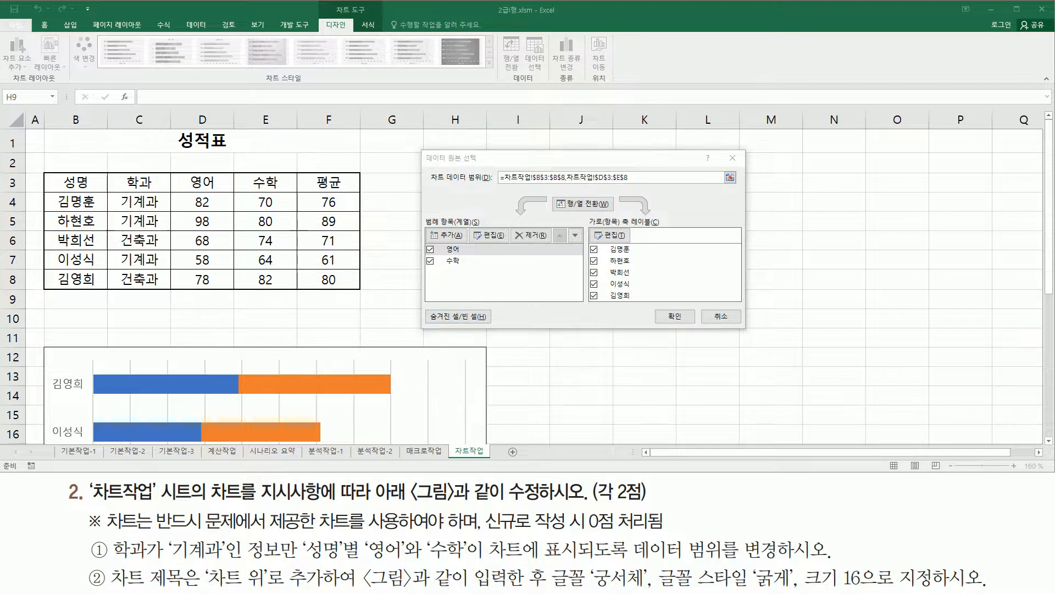
{"action": "left_click", "coordinate": [461, 193]}
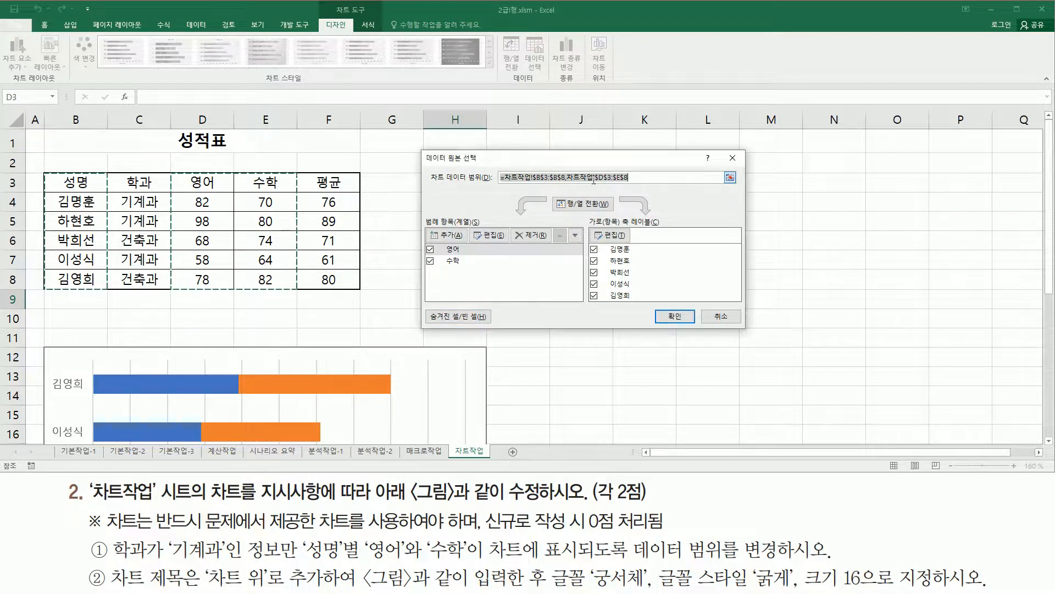
{"action": "left_click", "coordinate": [733, 179]}
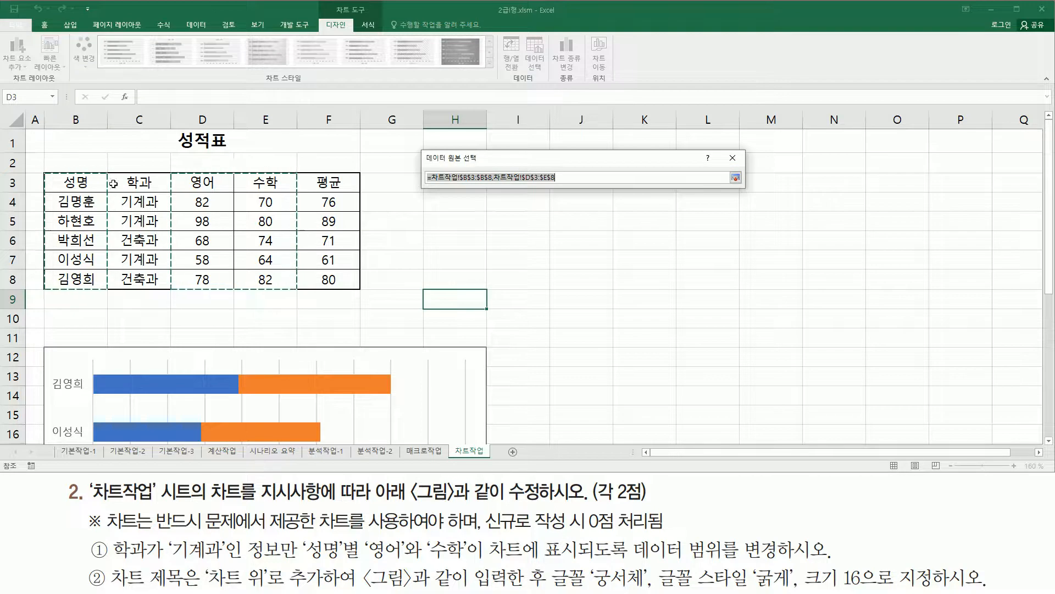
Step: Set the chart data range to cells B3:B5, B7, D3:E5 and D7:E7 of the 차트작업 sheet and apply it
{"action": "left_click", "coordinate": [82, 183]}
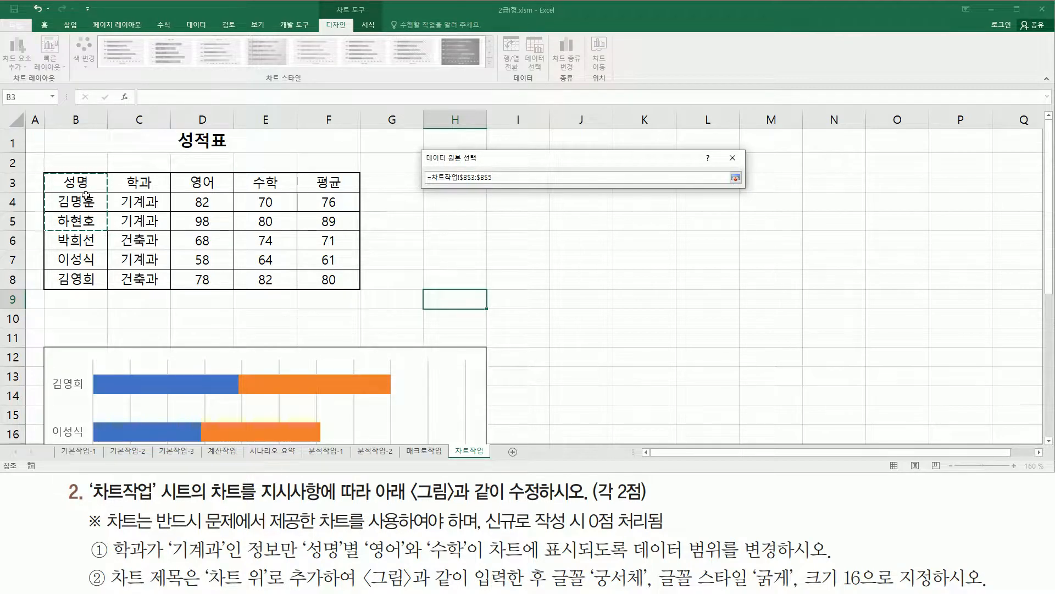
{"action": "left_click", "coordinate": [92, 259], "text": "ctrl"}
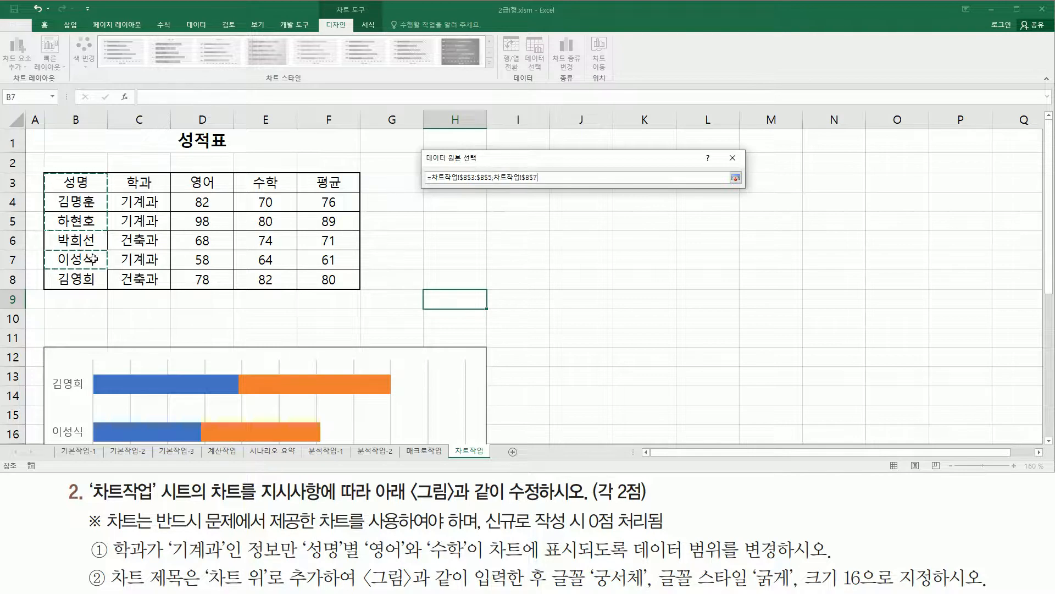
{"action": "left_click_drag", "start_coordinate": [177, 181], "coordinate": [240, 224]}
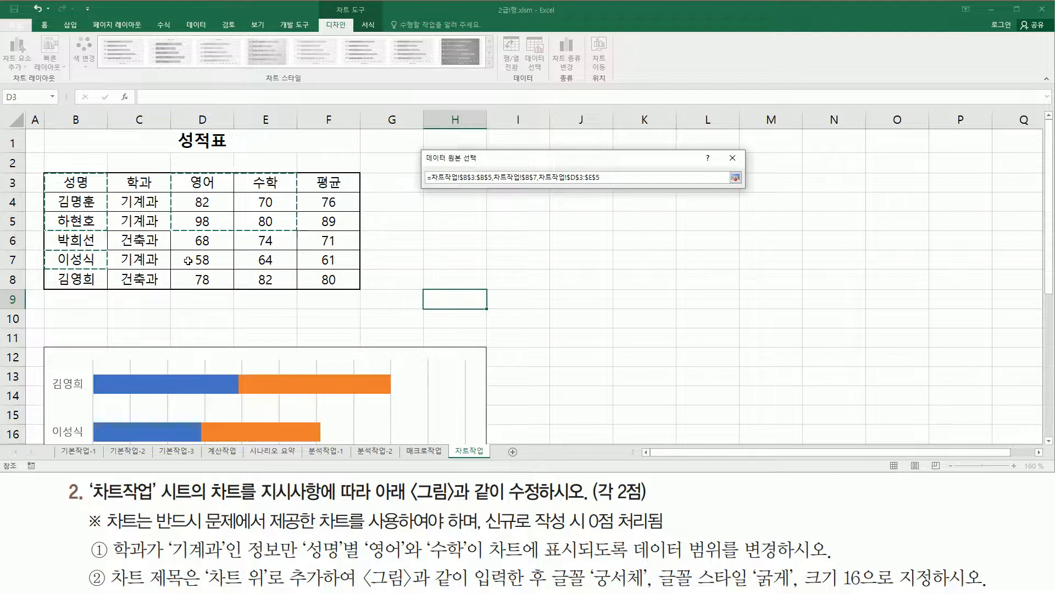
{"action": "left_click_drag", "start_coordinate": [187, 260], "coordinate": [272, 259]}
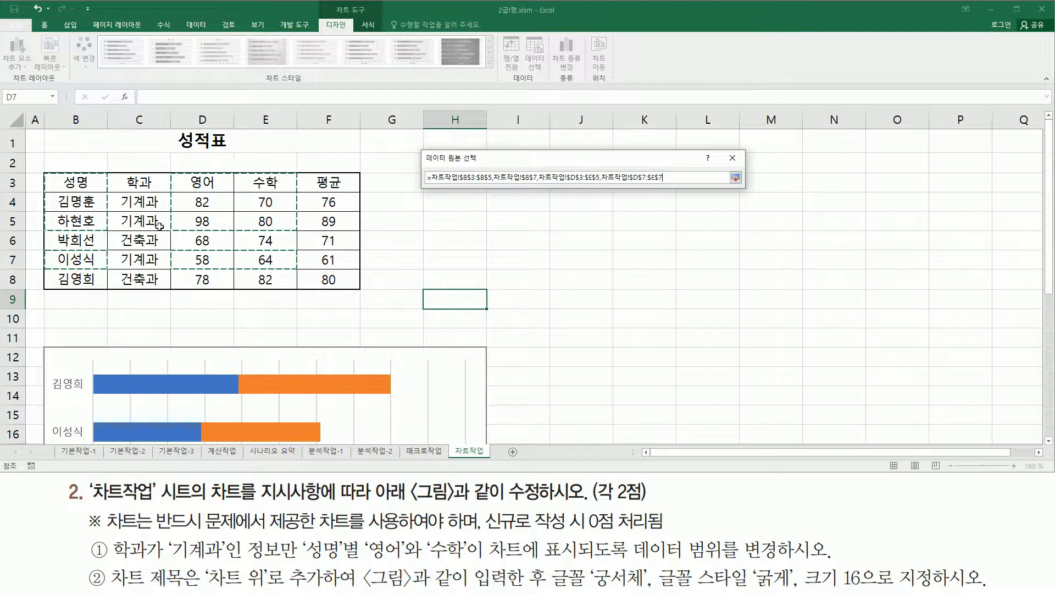
{"action": "mouse_move", "coordinate": [50, 172]}
{"action": "left_mouse_down"}
{"action": "mouse_move", "coordinate": [108, 231]}
{"action": "mouse_move", "coordinate": [60, 253]}
{"action": "mouse_move", "coordinate": [94, 266]}
{"action": "left_mouse_up"}
{"action": "left_click_drag", "start_coordinate": [178, 173], "coordinate": [293, 227]}
{"action": "mouse_move", "coordinate": [182, 246]}
{"action": "left_mouse_down"}
{"action": "mouse_move", "coordinate": [187, 268]}
{"action": "mouse_move", "coordinate": [286, 271]}
{"action": "left_mouse_up"}
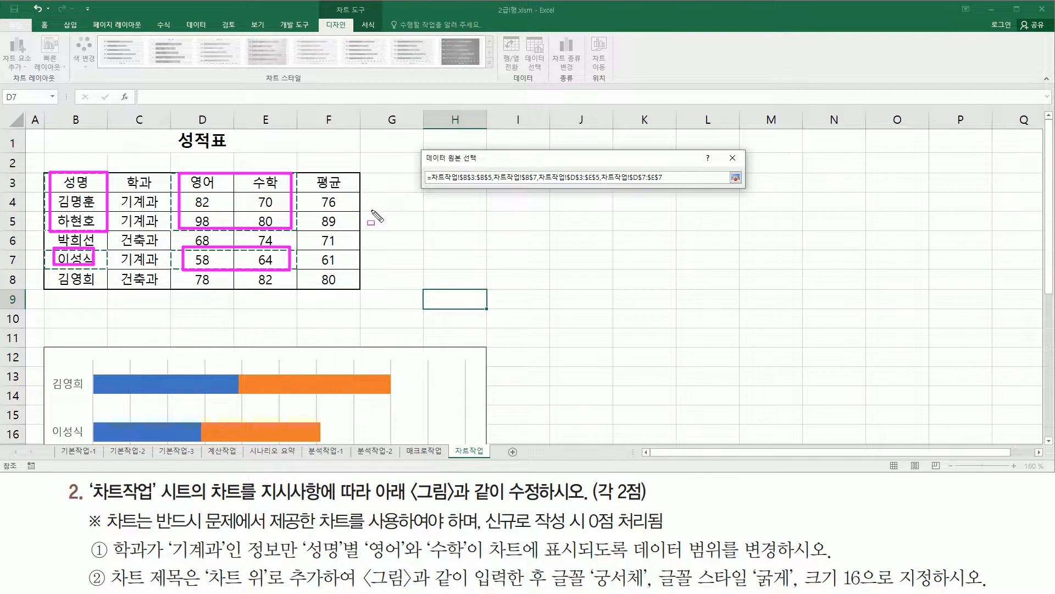
{"action": "left_click_drag", "start_coordinate": [727, 161], "coordinate": [749, 189]}
{"action": "key", "text": "Escape"}
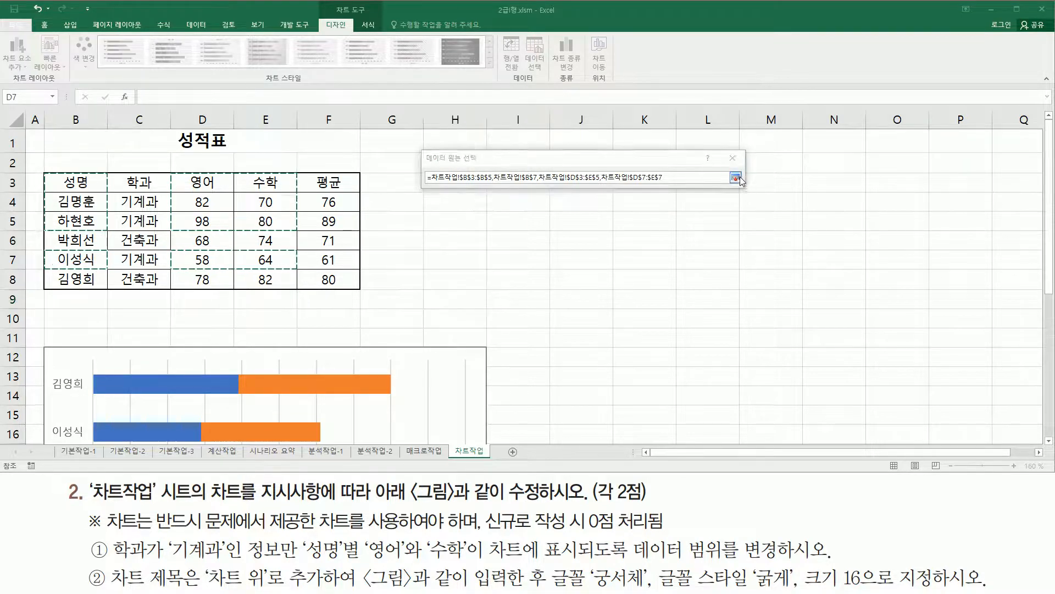
{"action": "left_click", "coordinate": [736, 177]}
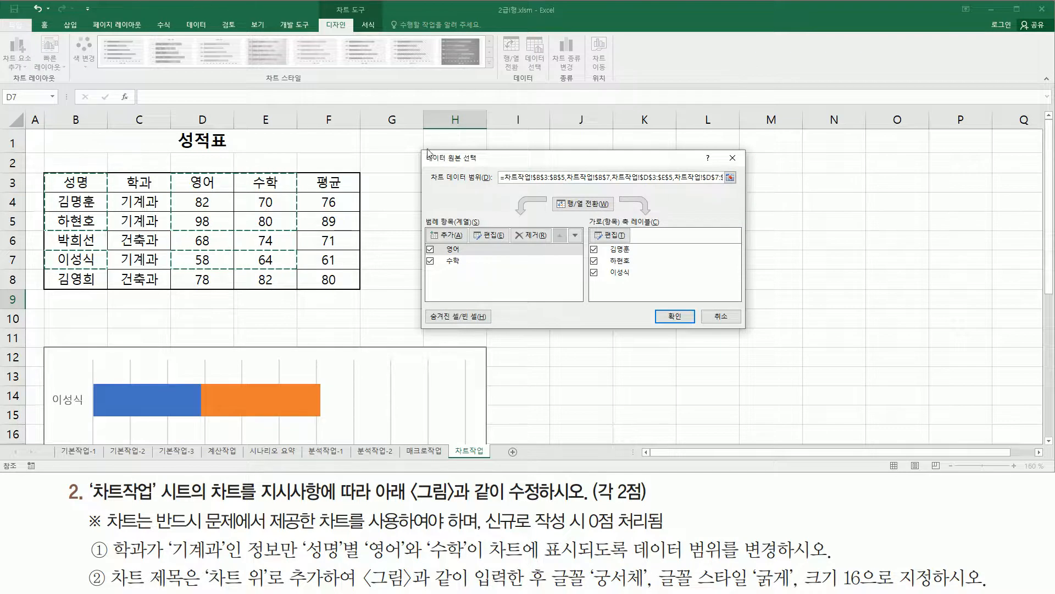
{"action": "mouse_move", "coordinate": [420, 145]}
{"action": "left_mouse_down"}
{"action": "mouse_move", "coordinate": [572, 310]}
{"action": "mouse_move", "coordinate": [751, 334]}
{"action": "left_mouse_up"}
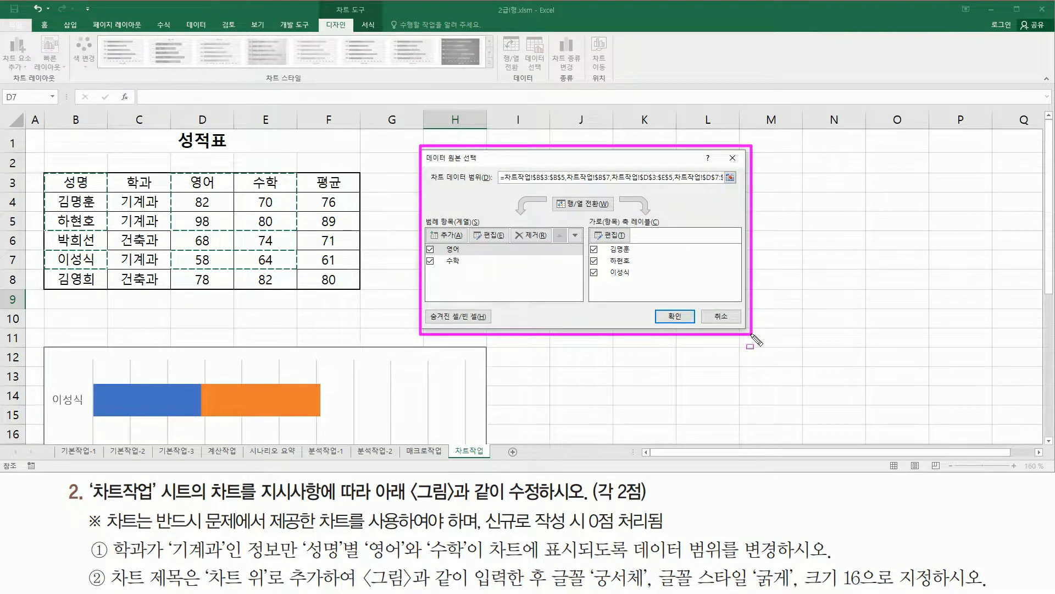
{"action": "left_click_drag", "start_coordinate": [656, 301], "coordinate": [693, 331]}
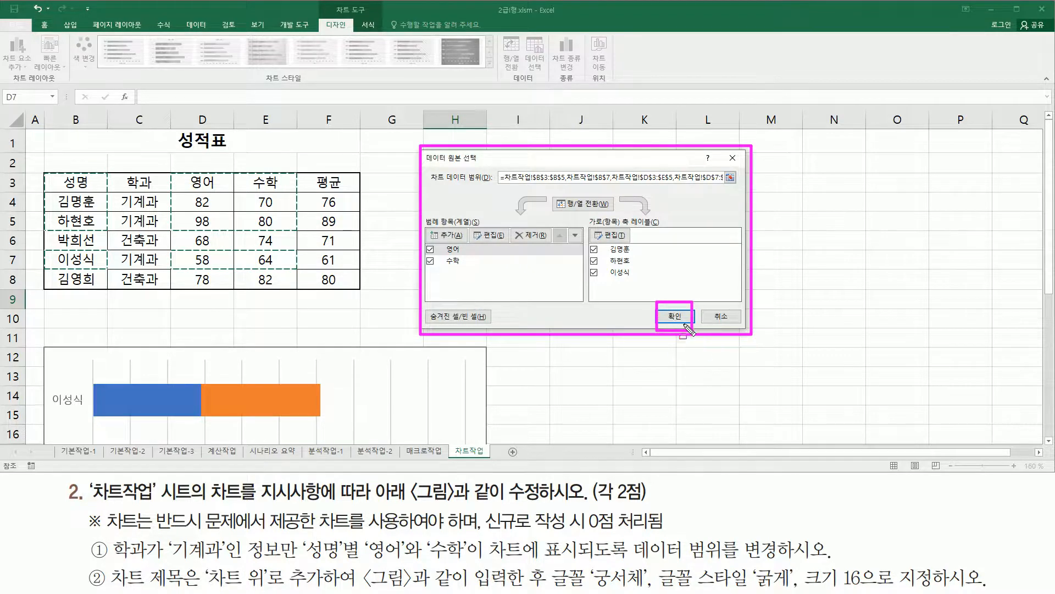
{"action": "left_click", "coordinate": [675, 316]}
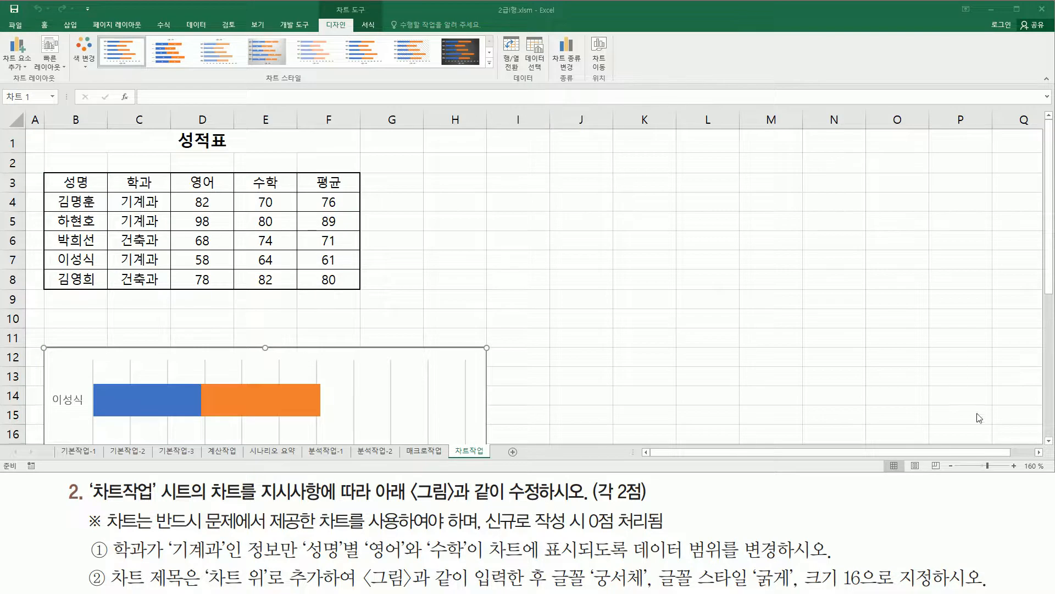
Step: Check the updated chart's category names and legend entries against the 기계과 rows
{"action": "scroll", "coordinate": [1050, 441], "scroll_direction": "down", "scroll_amount": 6}
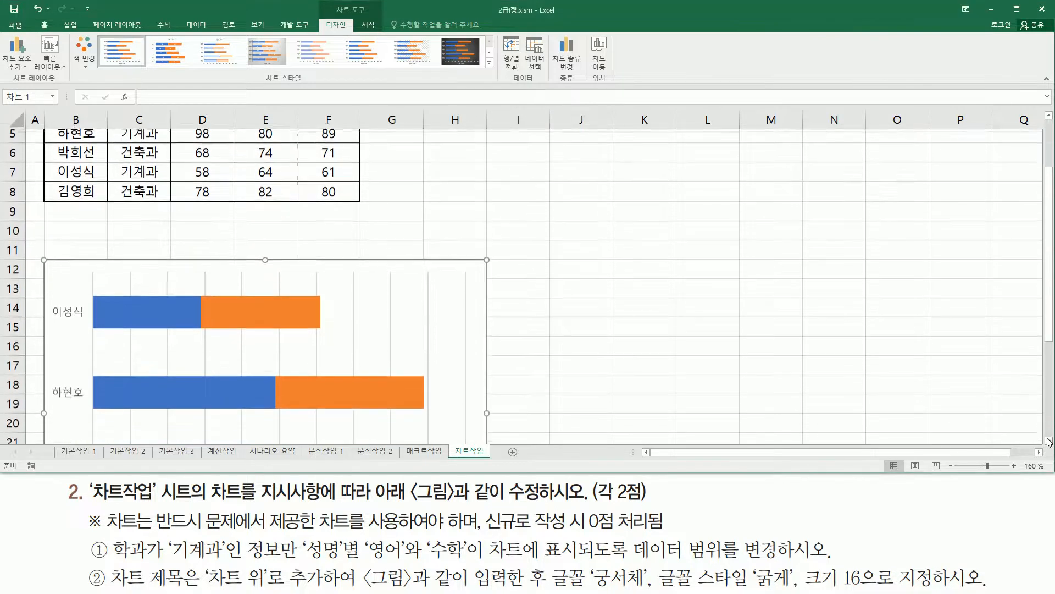
{"action": "scroll", "coordinate": [1050, 441], "scroll_direction": "down", "scroll_amount": 5}
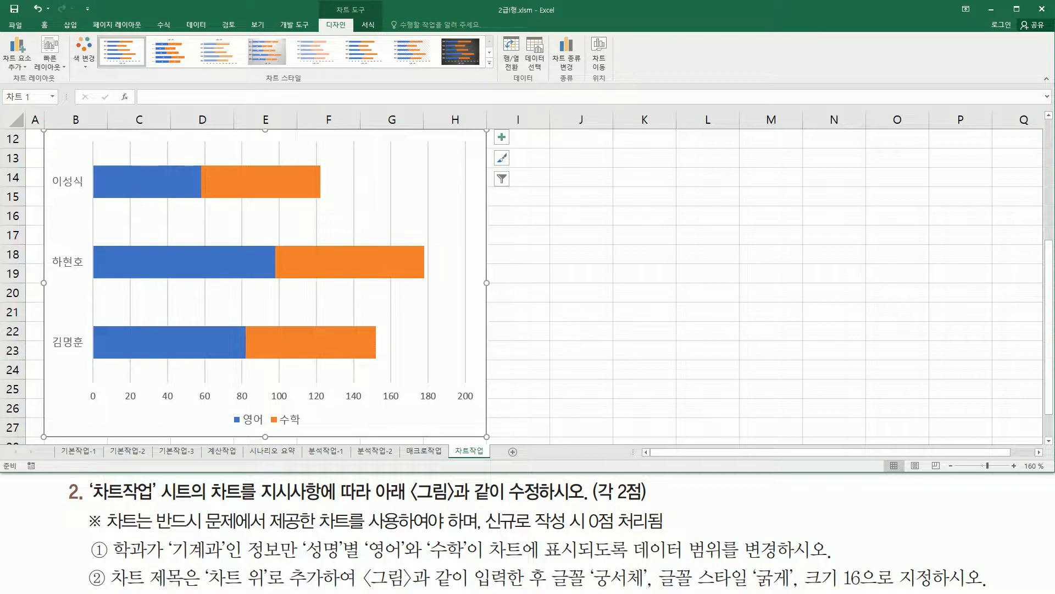
{"action": "left_click_drag", "start_coordinate": [48, 160], "coordinate": [89, 373]}
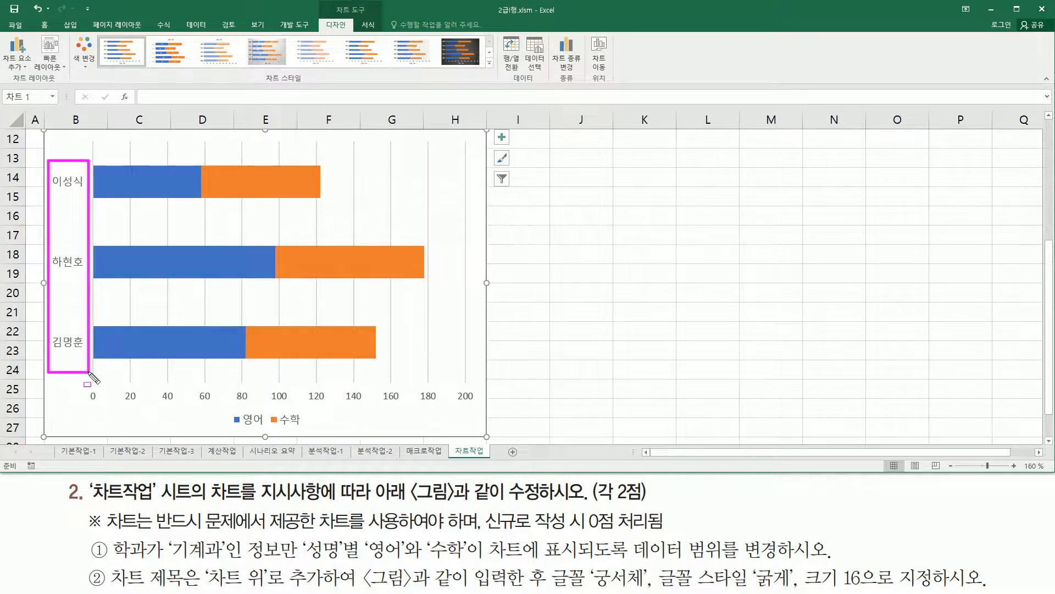
{"action": "left_click_drag", "start_coordinate": [230, 410], "coordinate": [313, 438]}
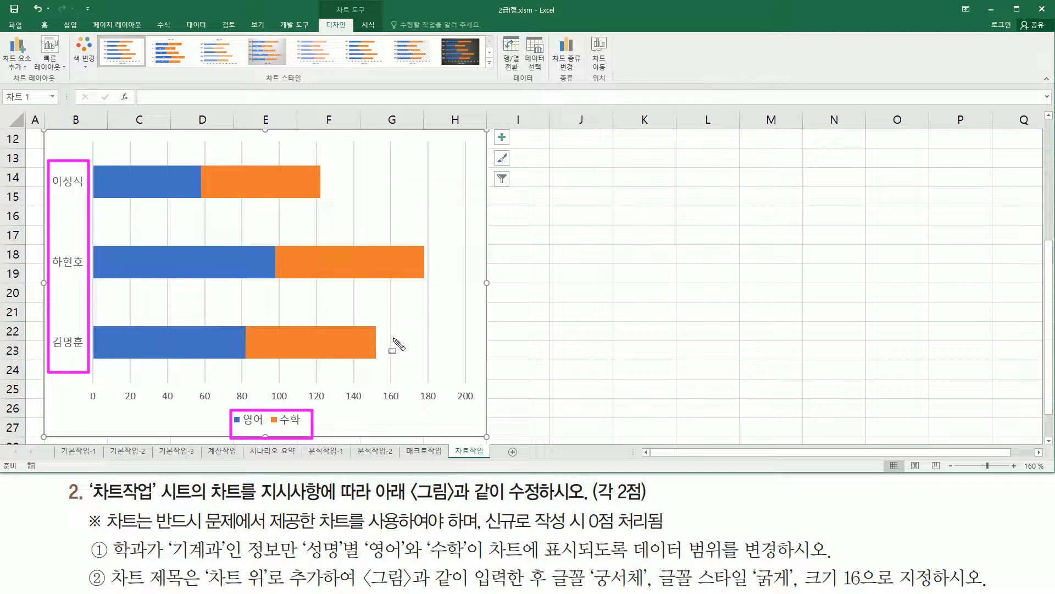
{"action": "key", "text": "Escape"}
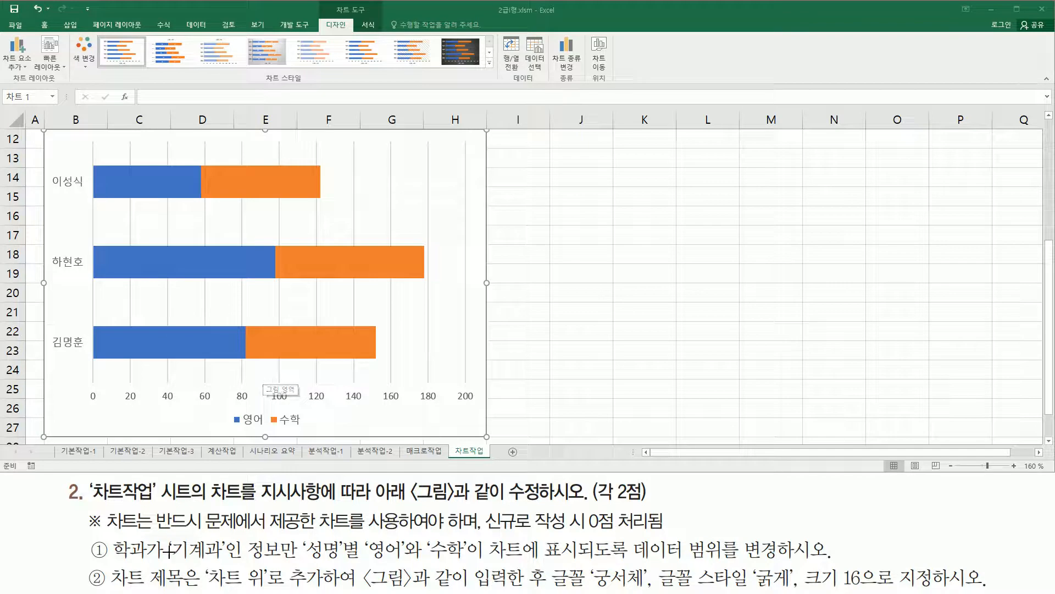
Step: Read instruction ② on the chart title's position, text and font, and check the title's wording and spacing in the target picture
{"action": "mouse_move", "coordinate": [111, 559]}
{"action": "left_mouse_down"}
{"action": "mouse_move", "coordinate": [146, 592]}
{"action": "mouse_move", "coordinate": [186, 591]}
{"action": "left_mouse_up"}
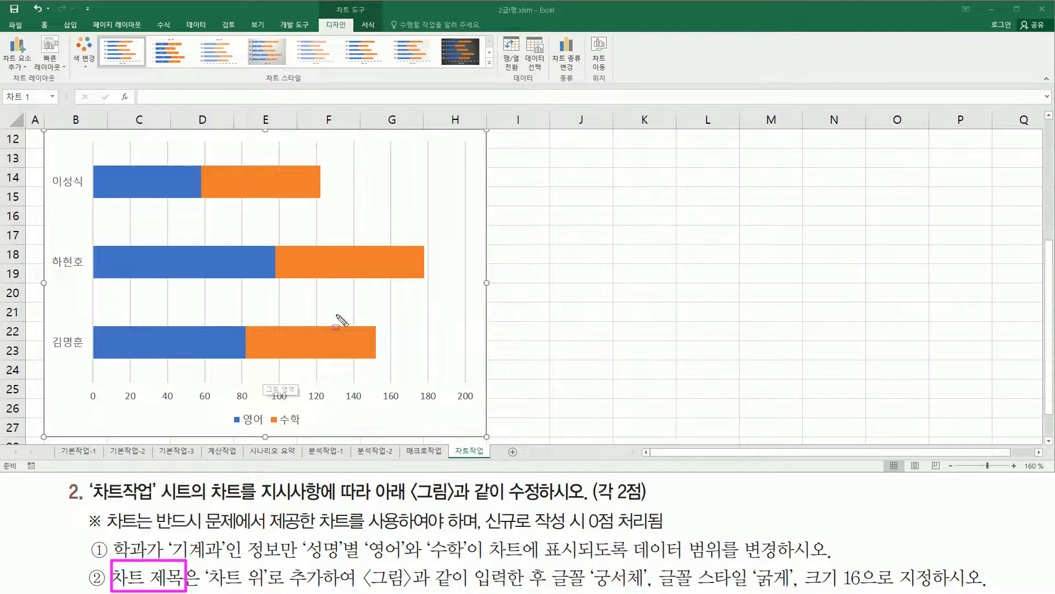
{"action": "left_click_drag", "start_coordinate": [209, 586], "coordinate": [876, 589]}
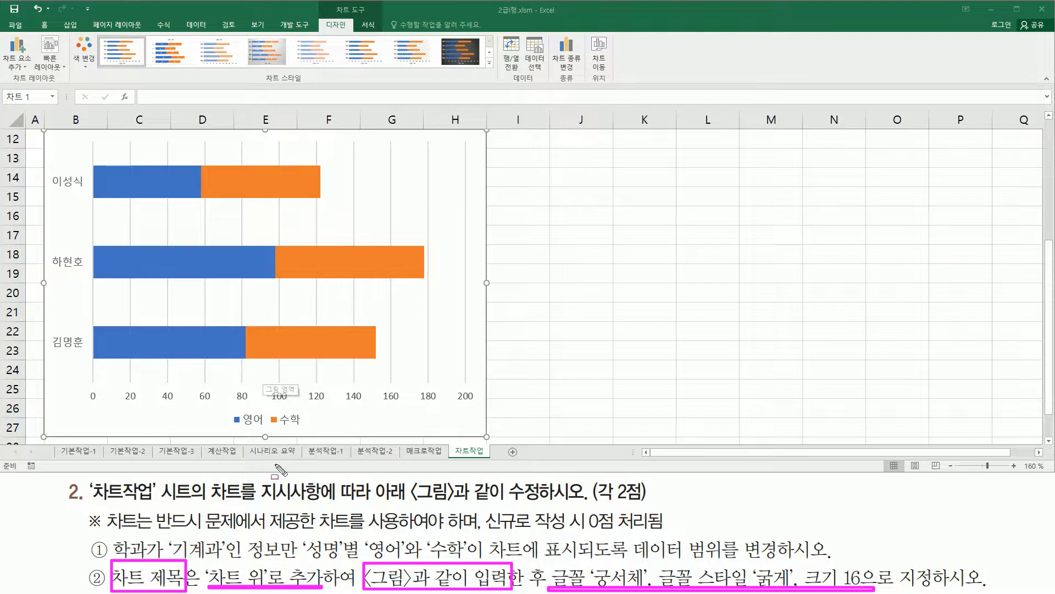
{"action": "key", "text": "Escape"}
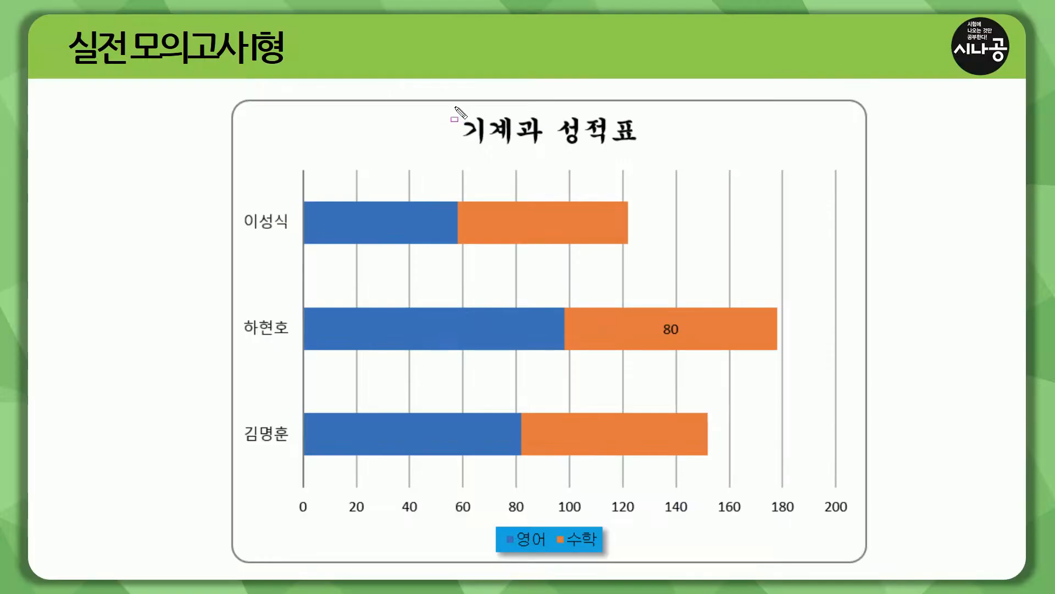
{"action": "mouse_move", "coordinate": [455, 107]}
{"action": "left_mouse_down"}
{"action": "mouse_move", "coordinate": [471, 156]}
{"action": "mouse_move", "coordinate": [647, 153]}
{"action": "left_mouse_up"}
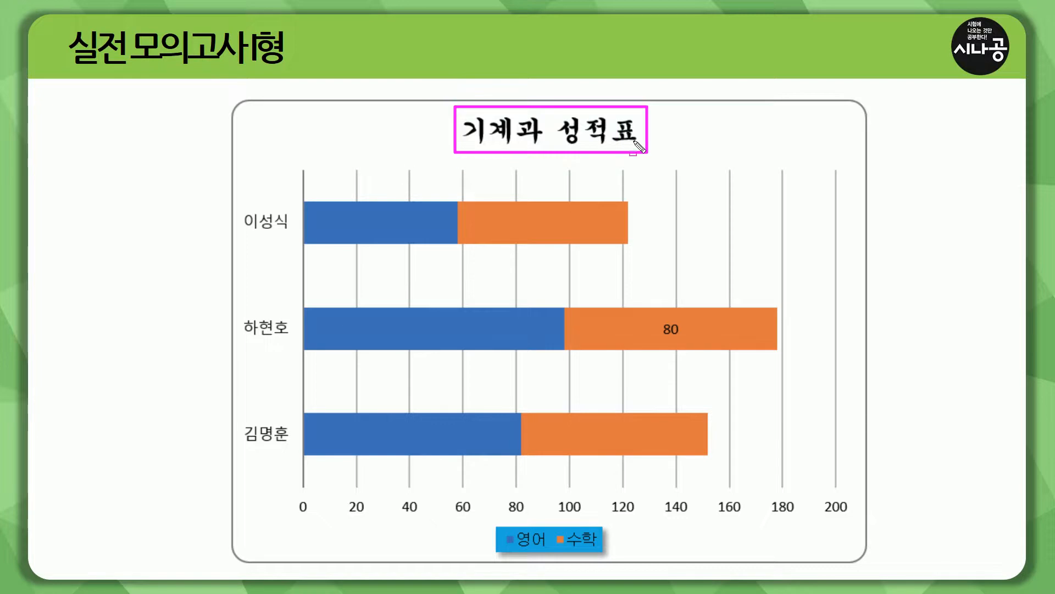
{"action": "left_click_drag", "start_coordinate": [544, 121], "coordinate": [557, 142]}
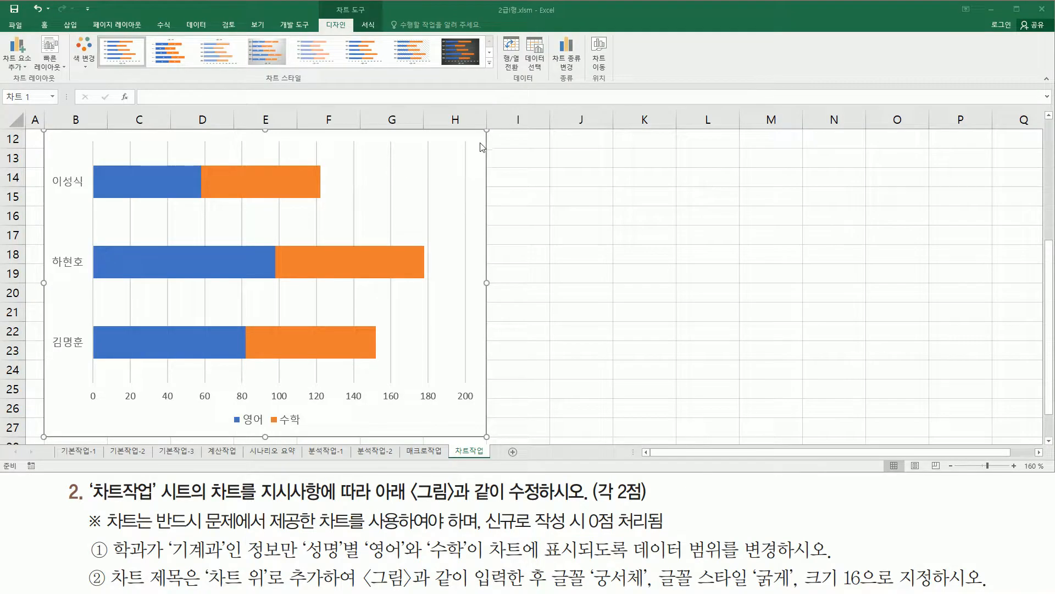
Step: Add a chart title to the 차트작업 chart in the 차트 위 position
{"action": "left_click", "coordinate": [483, 141]}
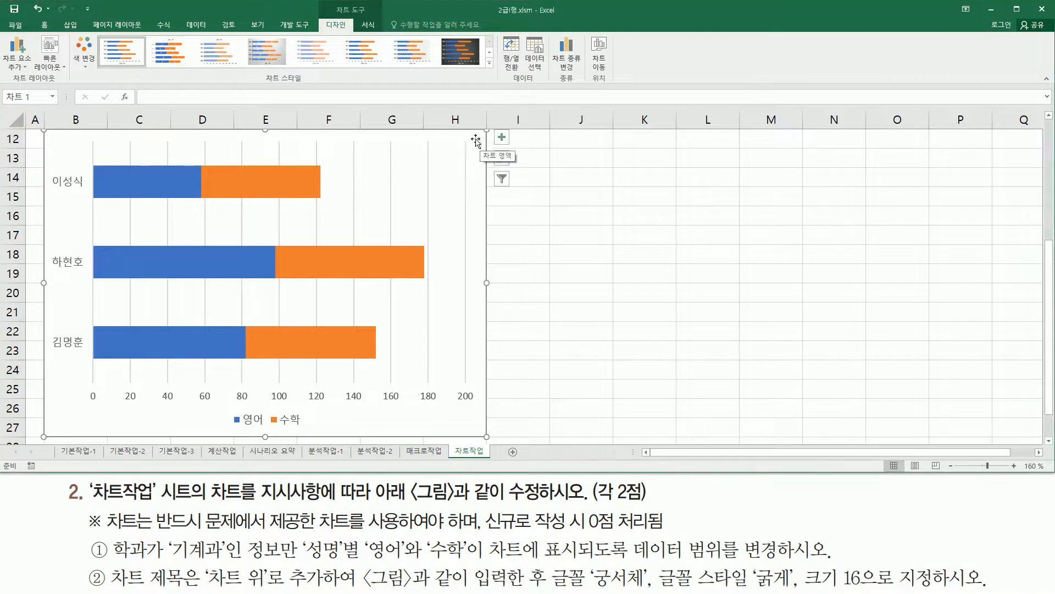
{"action": "mouse_move", "coordinate": [332, 1]}
{"action": "left_mouse_down"}
{"action": "mouse_move", "coordinate": [373, 18]}
{"action": "mouse_move", "coordinate": [355, 33]}
{"action": "left_mouse_up"}
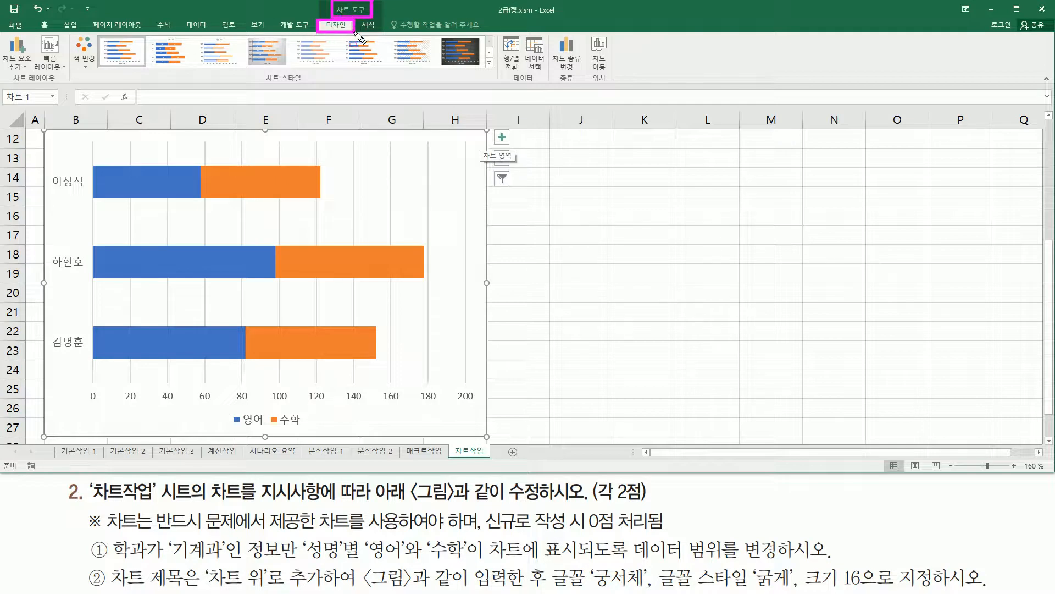
{"action": "left_click_drag", "start_coordinate": [9, 85], "coordinate": [61, 85]}
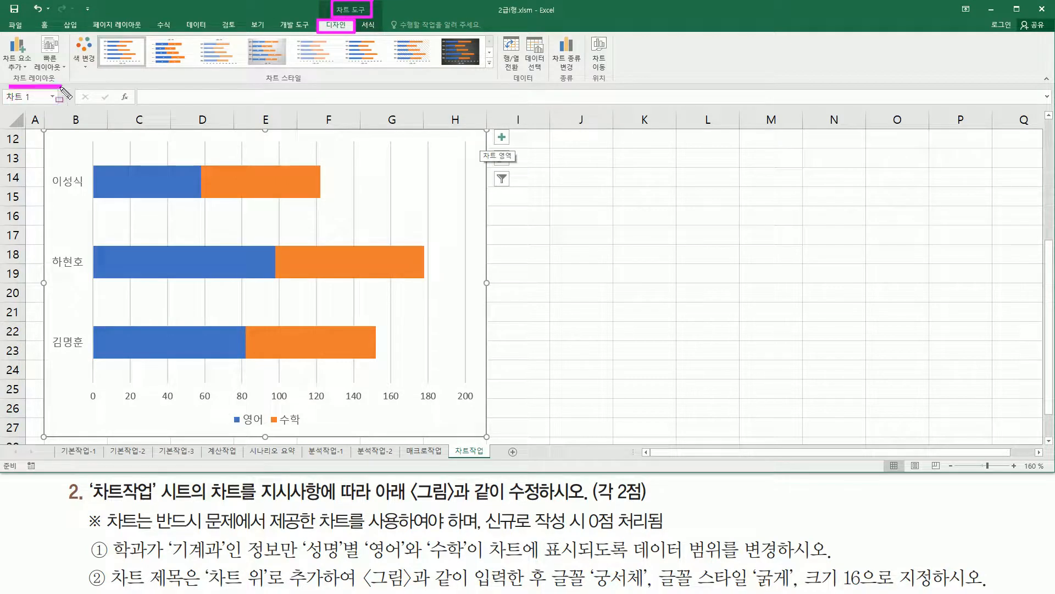
{"action": "left_click_drag", "start_coordinate": [5, 37], "coordinate": [33, 74]}
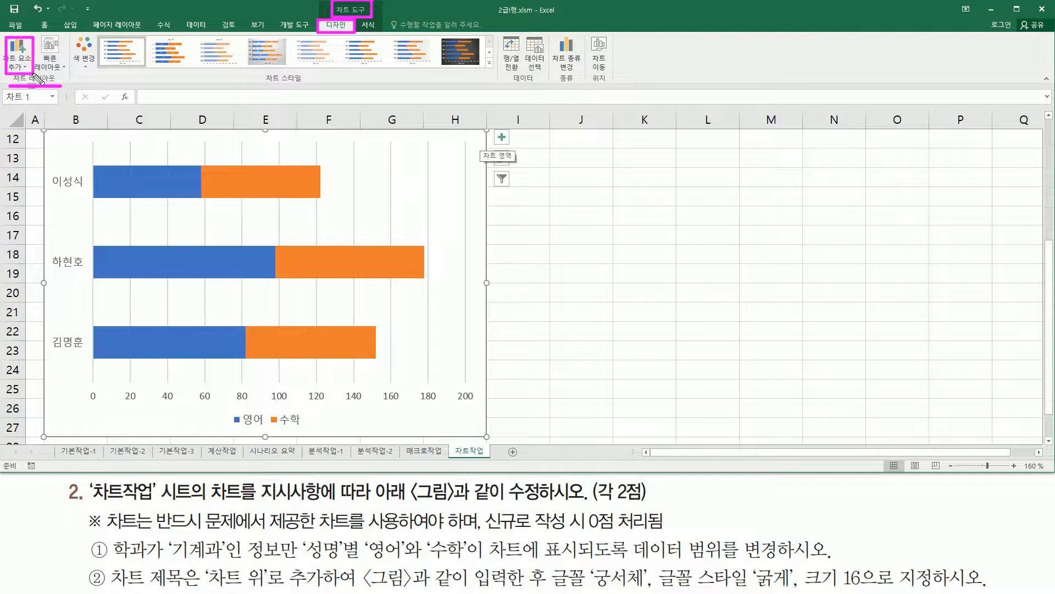
{"action": "key", "text": "Escape"}
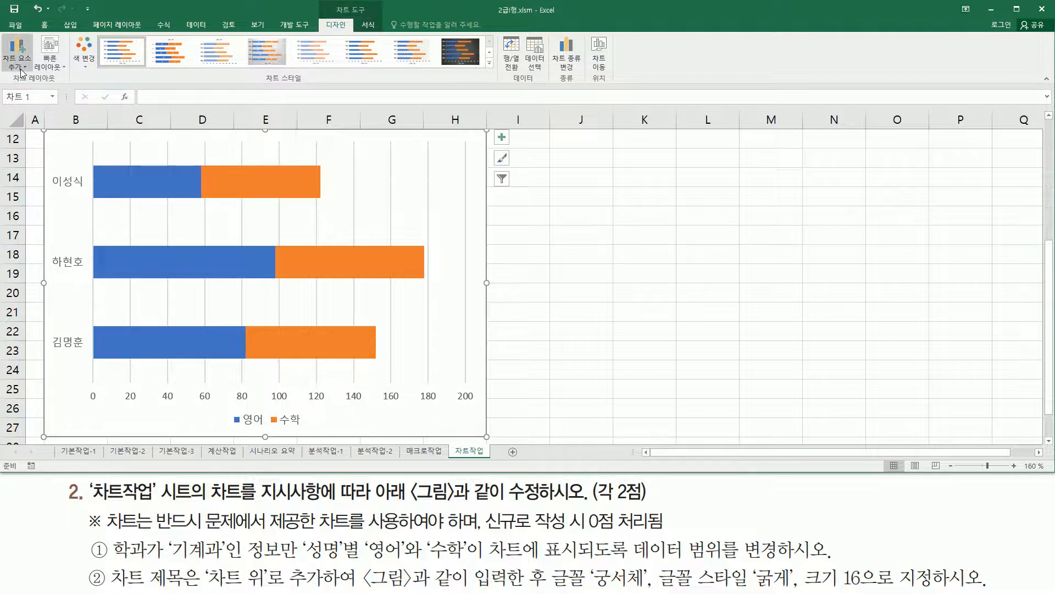
{"action": "left_click", "coordinate": [21, 69]}
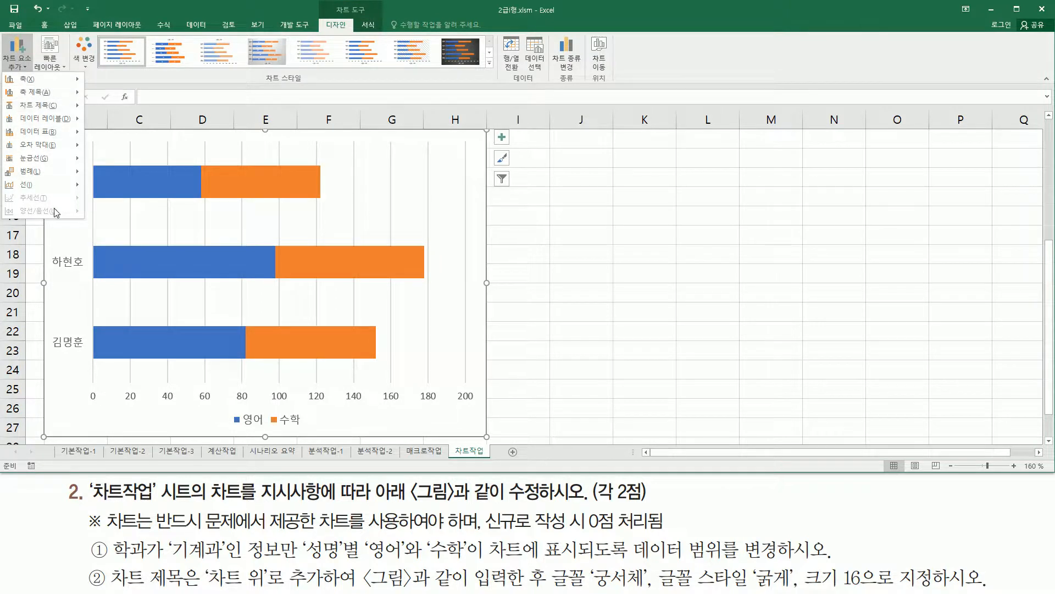
{"action": "mouse_move", "coordinate": [46, 107]}
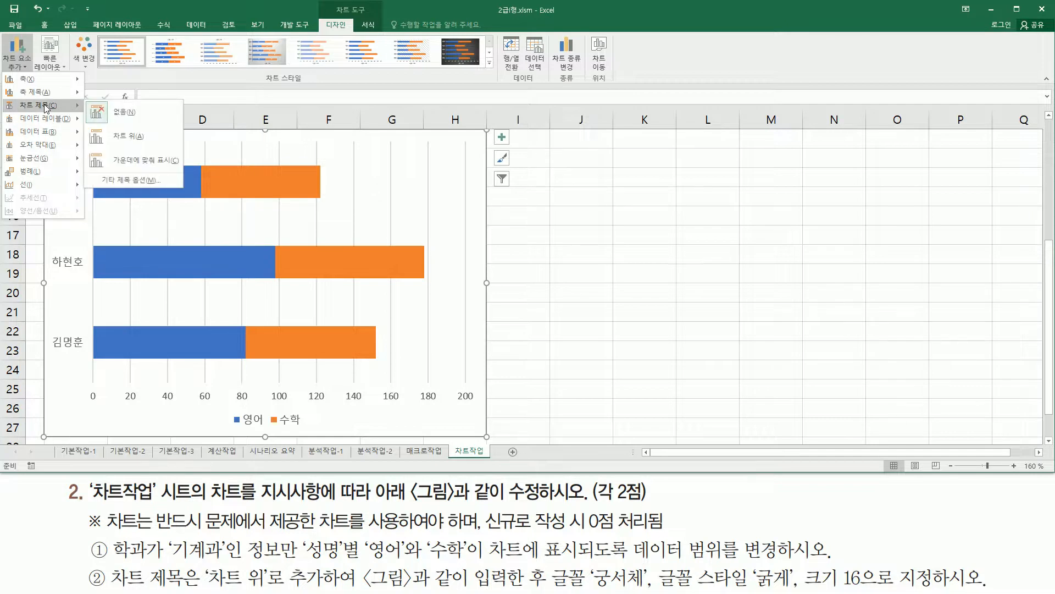
{"action": "left_click", "coordinate": [142, 144]}
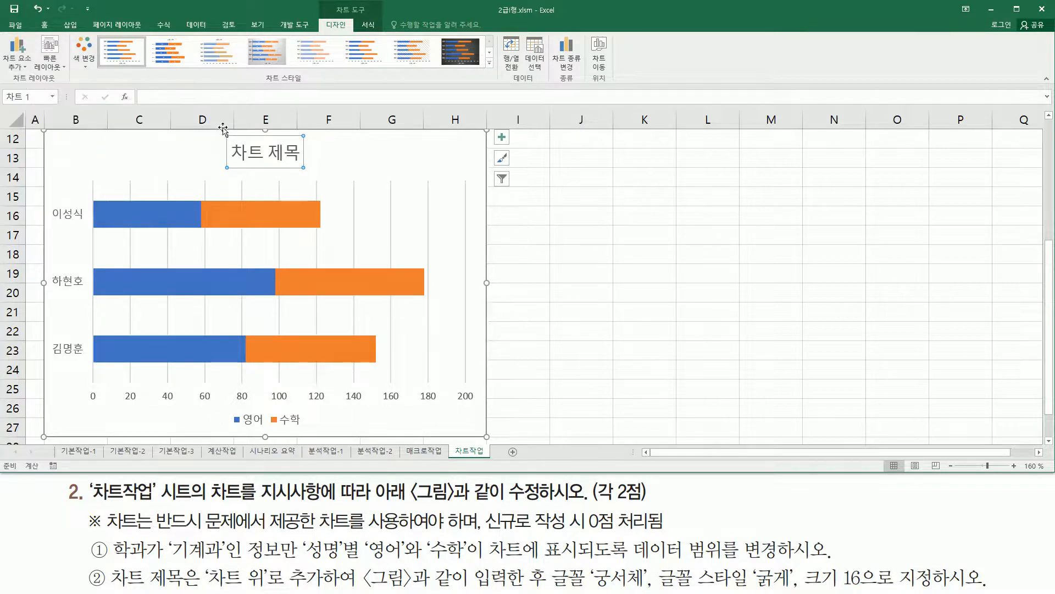
Step: Replace the placeholder text of the chart title with 기계과 성적표
{"action": "left_click_drag", "start_coordinate": [221, 130], "coordinate": [310, 176]}
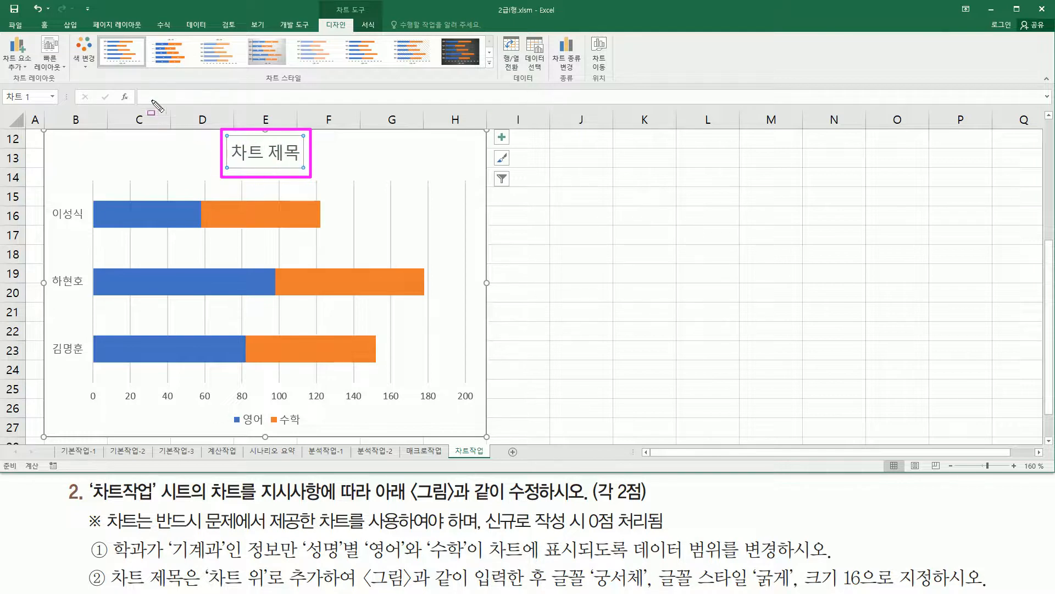
{"action": "left_click_drag", "start_coordinate": [137, 86], "coordinate": [271, 103]}
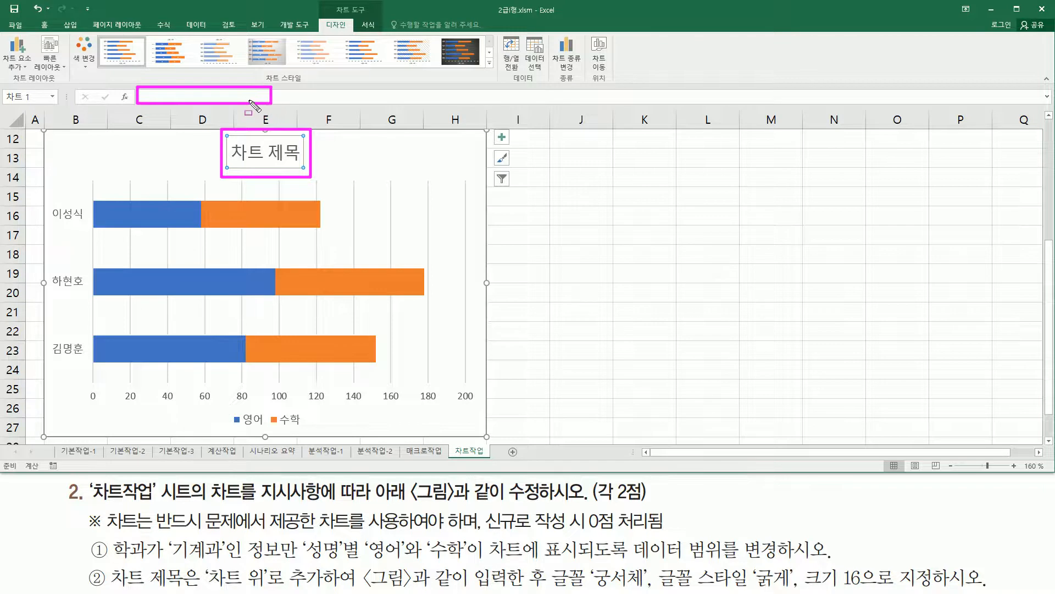
{"action": "key", "text": "Escape"}
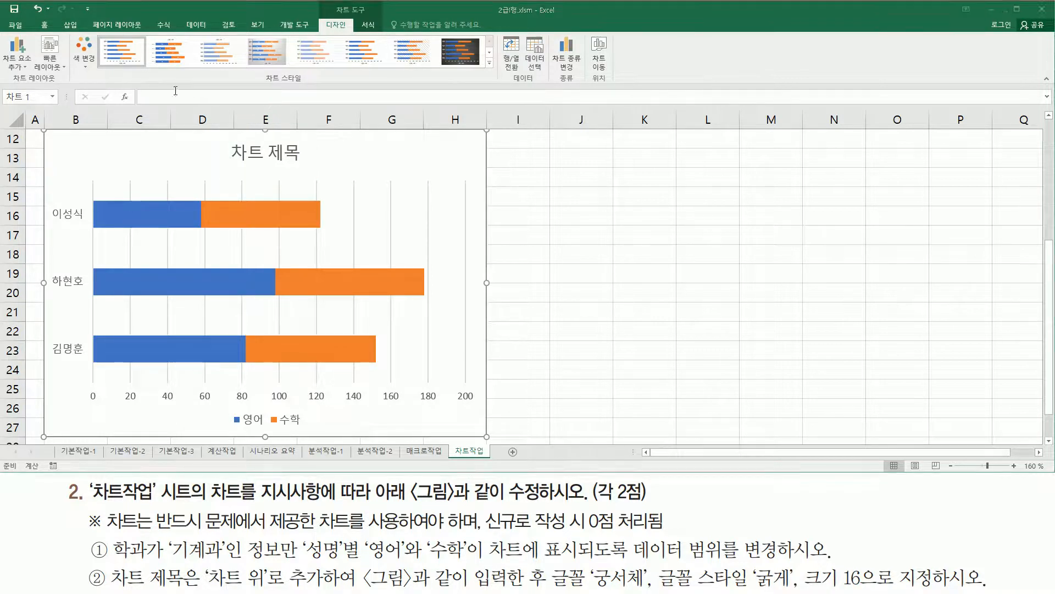
{"action": "left_click", "coordinate": [169, 94]}
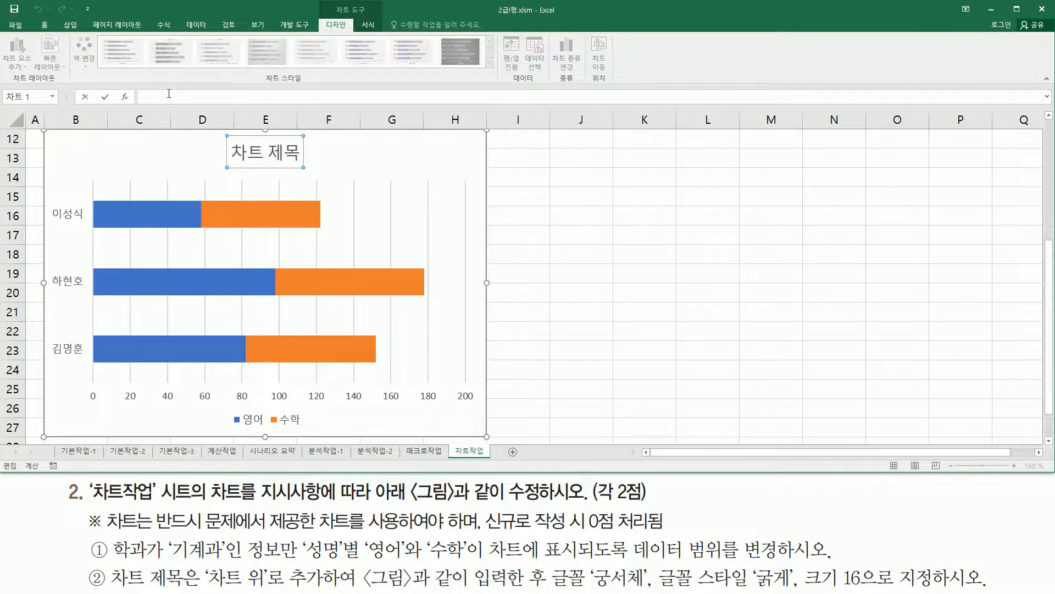
{"action": "type", "text": "기계고성적표"}
{"action": "key", "text": "Return"}
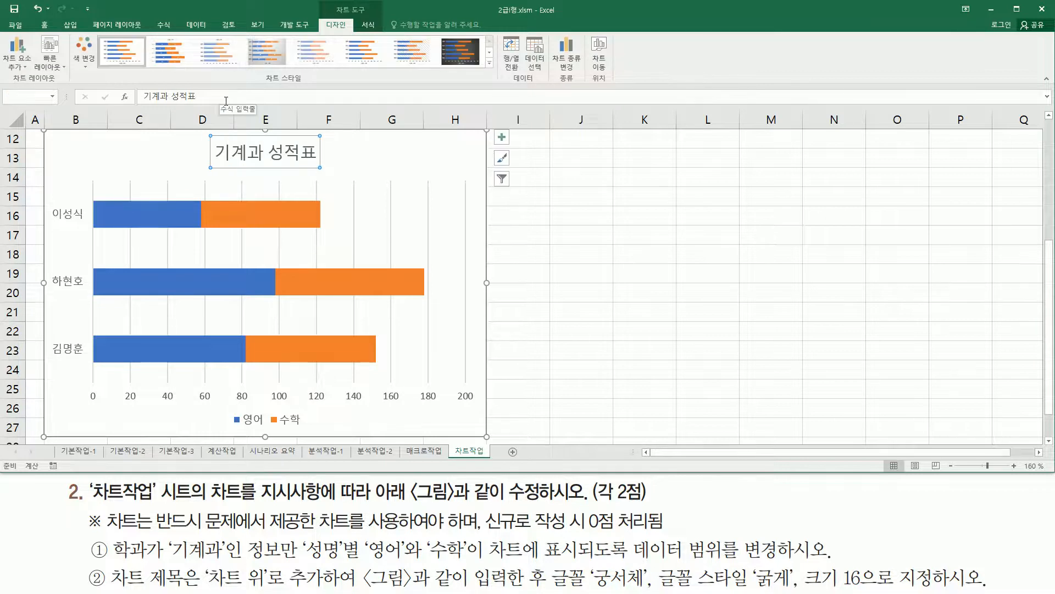
Step: Change the font of the chart title to 궁서체
{"action": "mouse_move", "coordinate": [205, 131]}
{"action": "left_mouse_down"}
{"action": "mouse_move", "coordinate": [270, 187]}
{"action": "mouse_move", "coordinate": [329, 178]}
{"action": "left_mouse_up"}
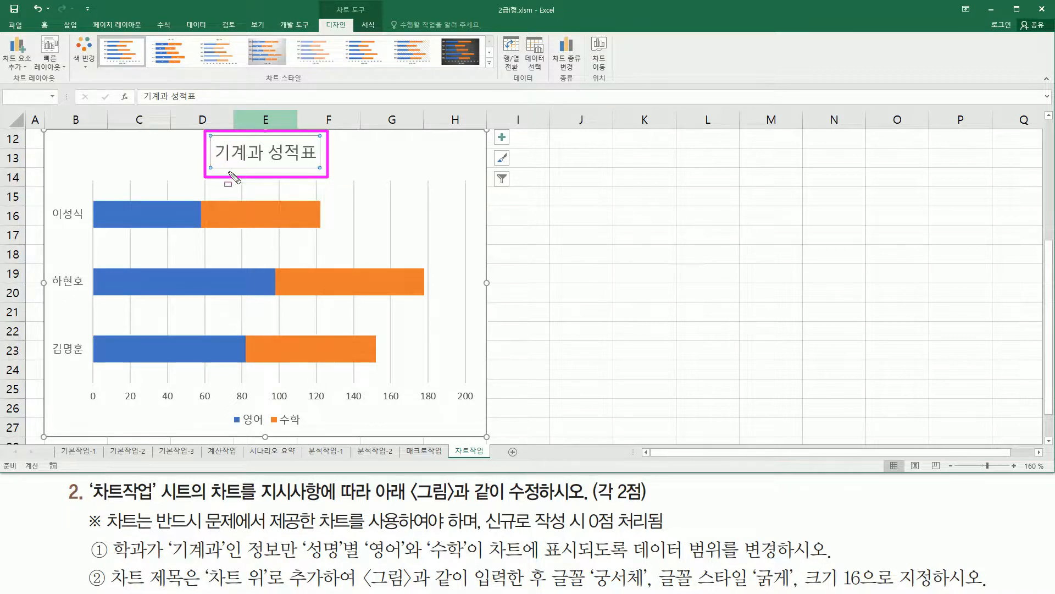
{"action": "mouse_move", "coordinate": [548, 564]}
{"action": "left_mouse_down"}
{"action": "mouse_move", "coordinate": [566, 588]}
{"action": "mouse_move", "coordinate": [881, 590]}
{"action": "left_mouse_up"}
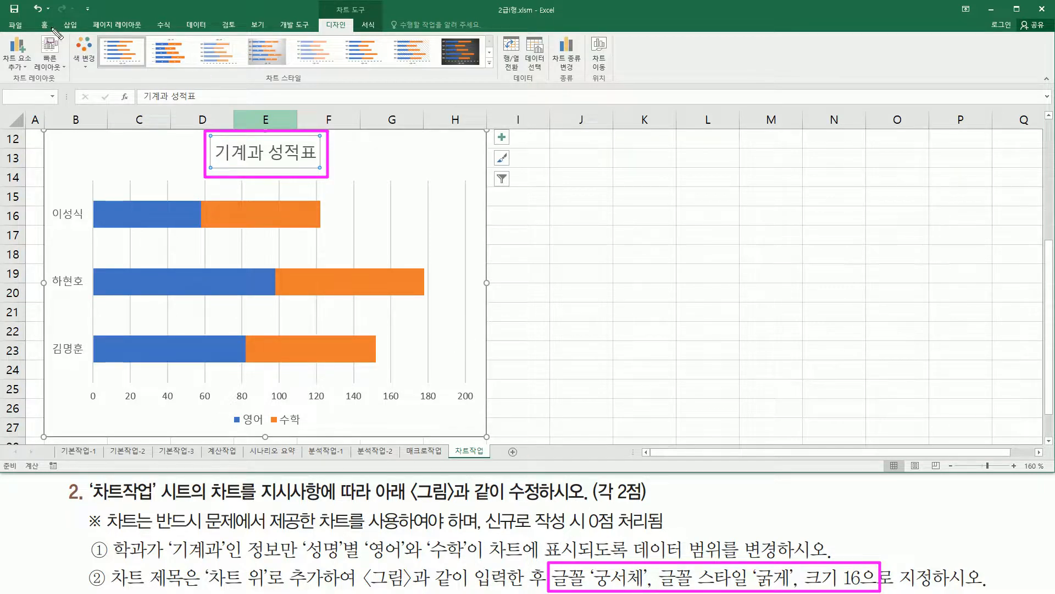
{"action": "left_click_drag", "start_coordinate": [32, 18], "coordinate": [55, 34]}
{"action": "key", "text": "Escape"}
{"action": "left_click", "coordinate": [43, 25]}
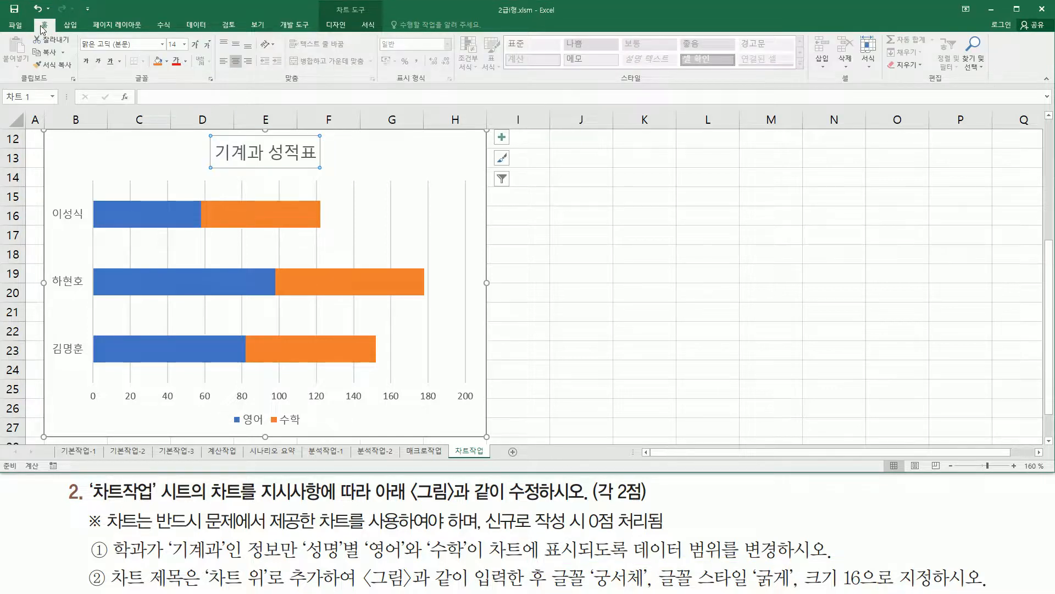
{"action": "left_click_drag", "start_coordinate": [77, 36], "coordinate": [186, 53]}
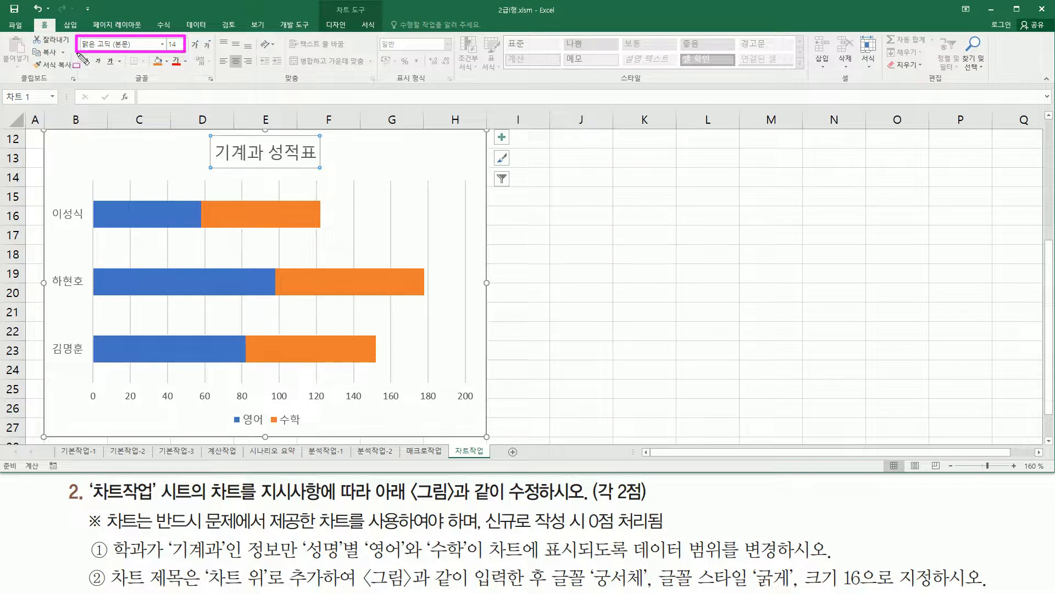
{"action": "left_click_drag", "start_coordinate": [79, 66], "coordinate": [121, 68]}
{"action": "key", "text": "Escape"}
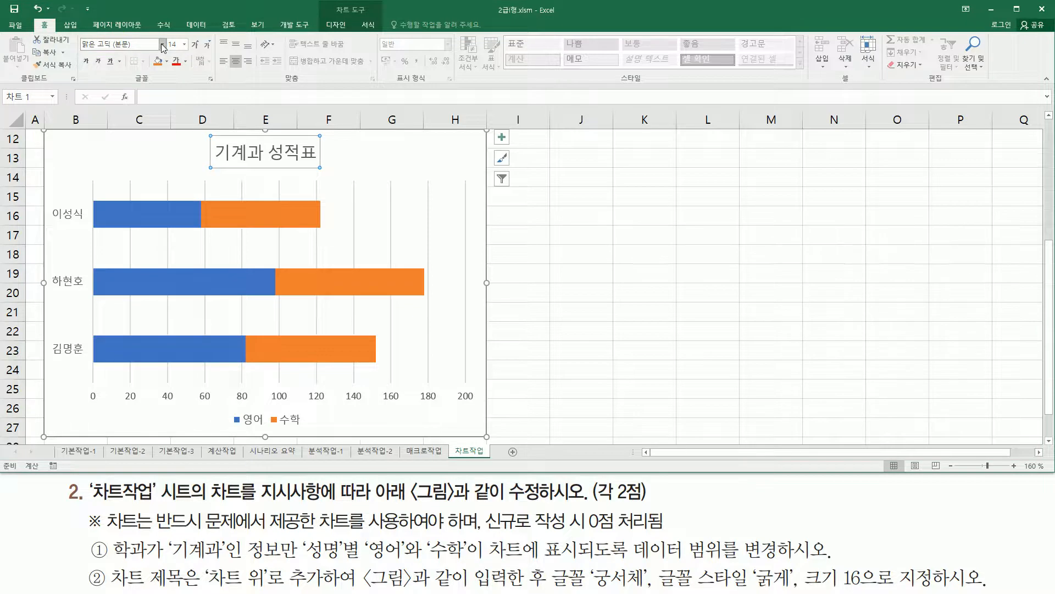
{"action": "left_click", "coordinate": [162, 45]}
{"action": "left_click_drag", "start_coordinate": [232, 81], "coordinate": [254, 416]}
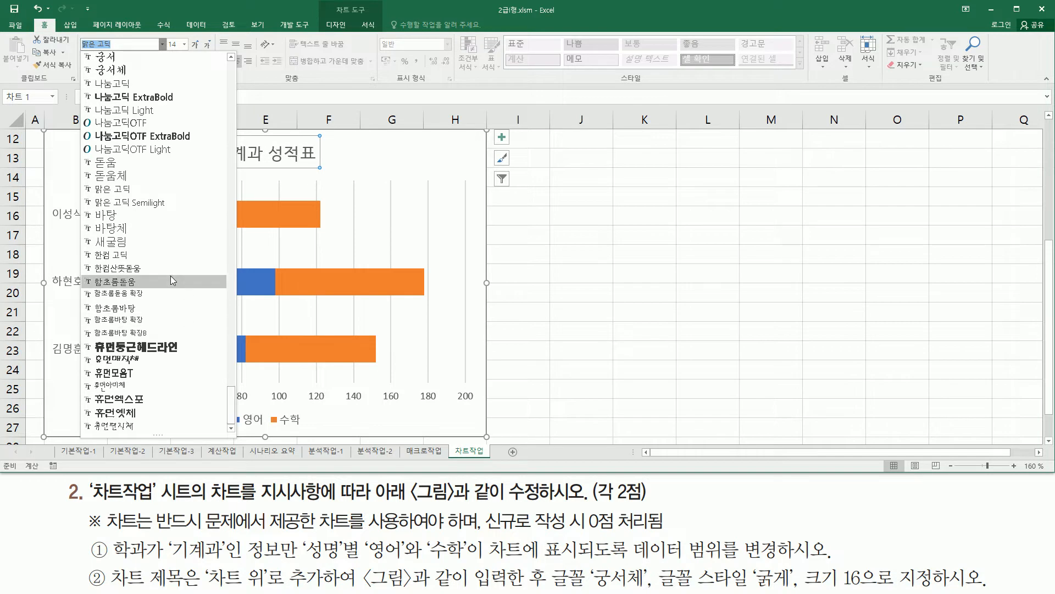
{"action": "left_click", "coordinate": [110, 70]}
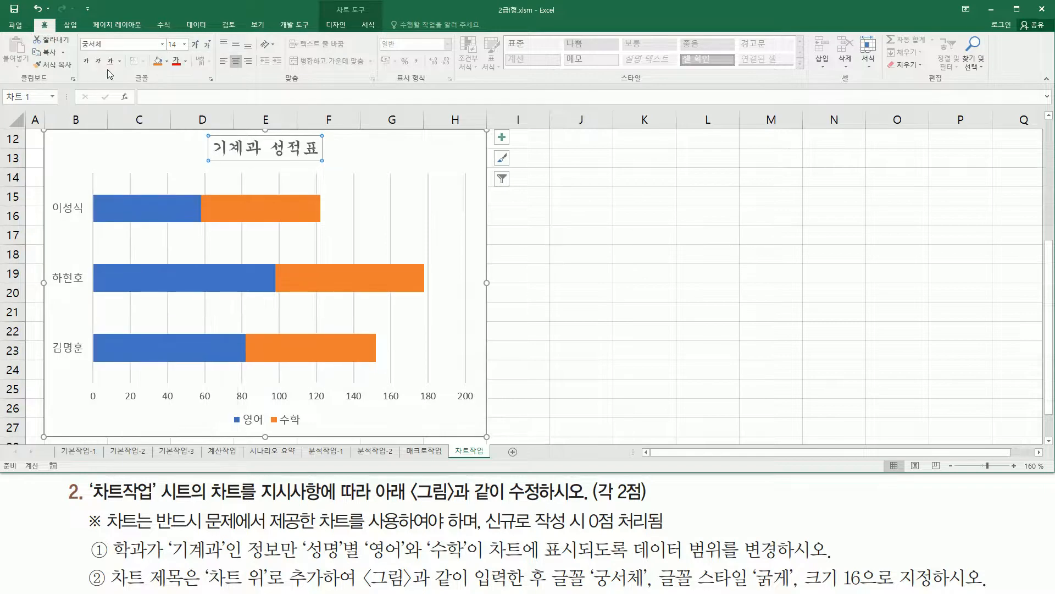
Step: Make the chart title bold and set its font size to 16
{"action": "left_click_drag", "start_coordinate": [79, 52], "coordinate": [95, 72]}
{"action": "left_click", "coordinate": [86, 63]}
{"action": "left_click", "coordinate": [185, 44]}
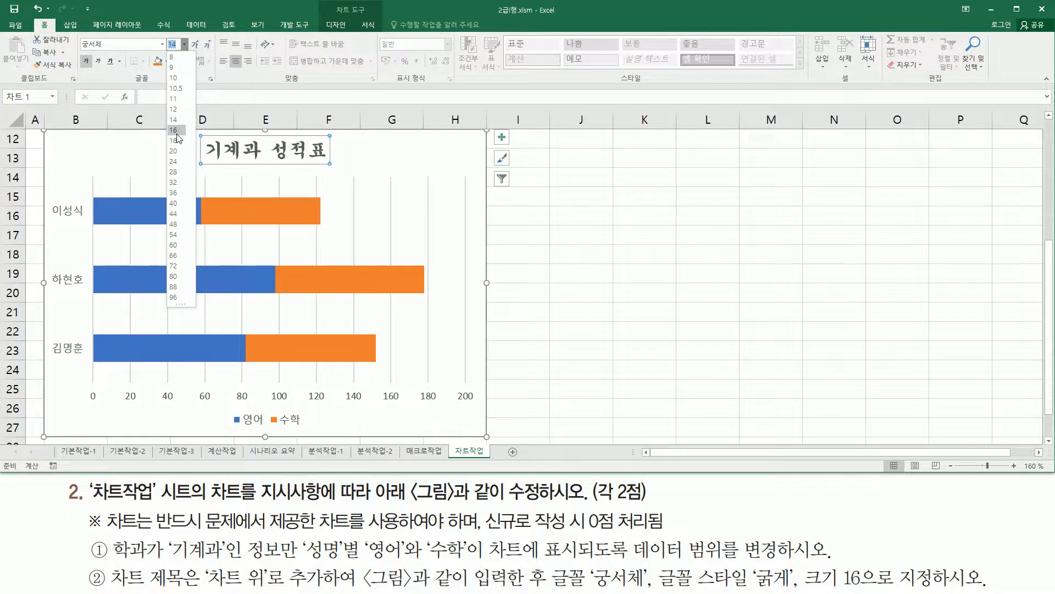
{"action": "left_click", "coordinate": [177, 130]}
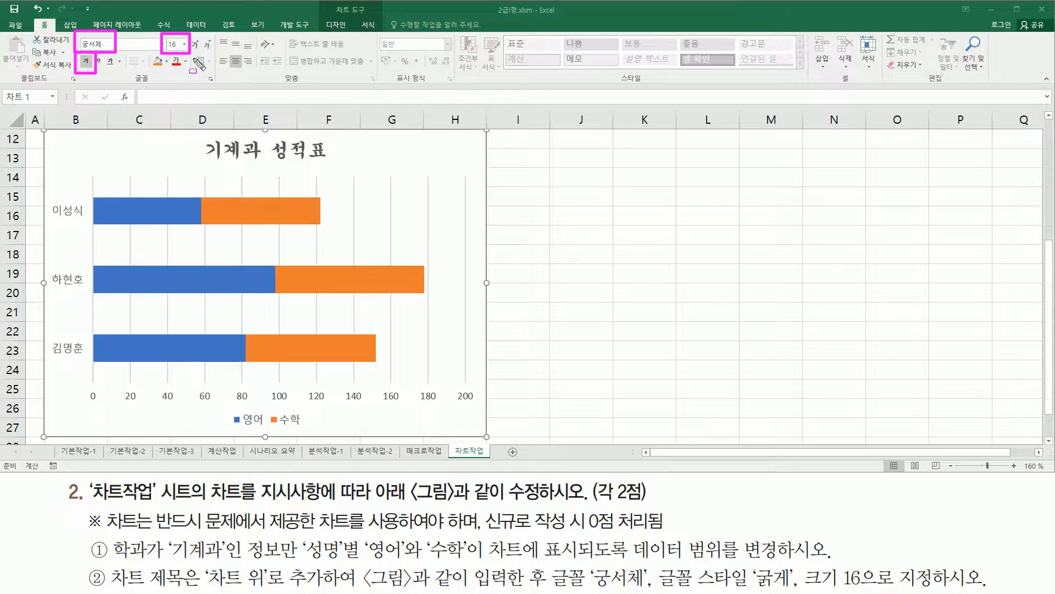
{"action": "left_click", "coordinate": [319, 156]}
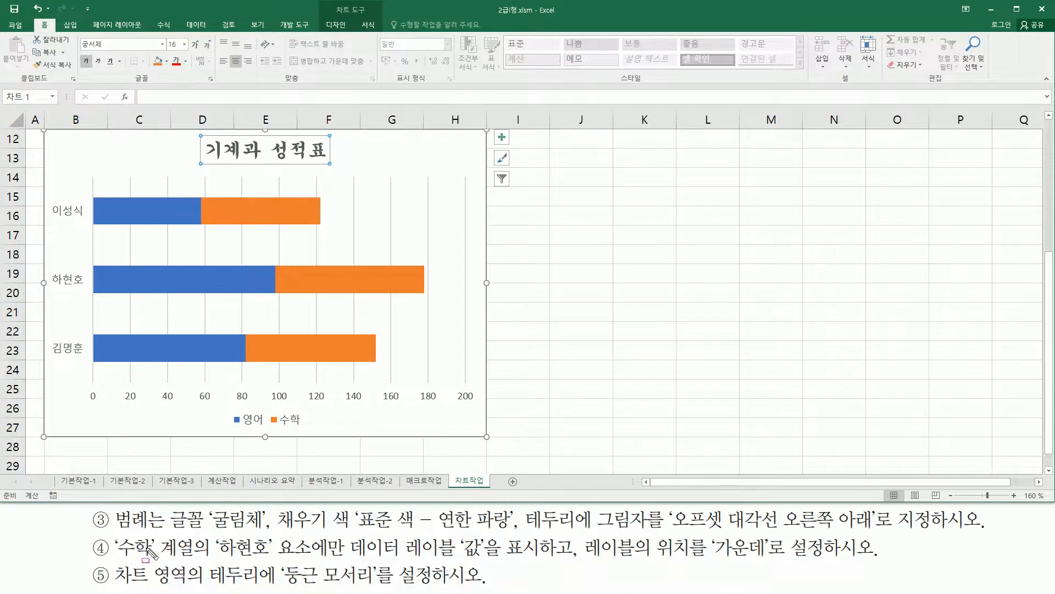
Step: Select the chart legend as instruction ③ requires and change its font to 굴림체
{"action": "mouse_move", "coordinate": [113, 506]}
{"action": "left_mouse_down"}
{"action": "mouse_move", "coordinate": [128, 529]}
{"action": "mouse_move", "coordinate": [172, 535]}
{"action": "left_mouse_up"}
{"action": "mouse_move", "coordinate": [223, 405]}
{"action": "left_mouse_down"}
{"action": "mouse_move", "coordinate": [292, 440]}
{"action": "mouse_move", "coordinate": [313, 433]}
{"action": "left_mouse_up"}
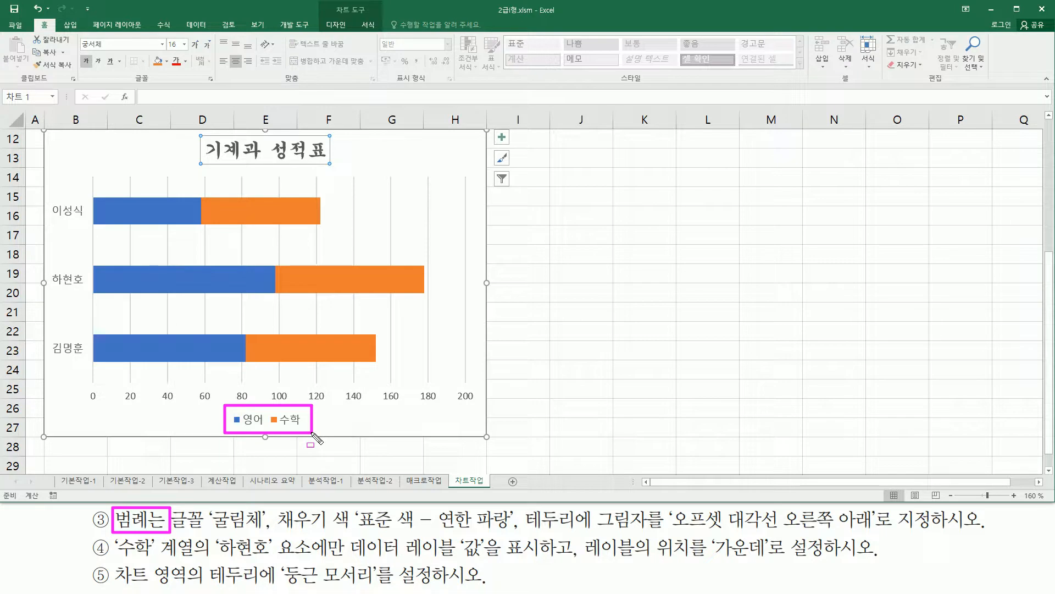
{"action": "left_click_drag", "start_coordinate": [171, 533], "coordinate": [273, 536]}
{"action": "key", "text": "Escape"}
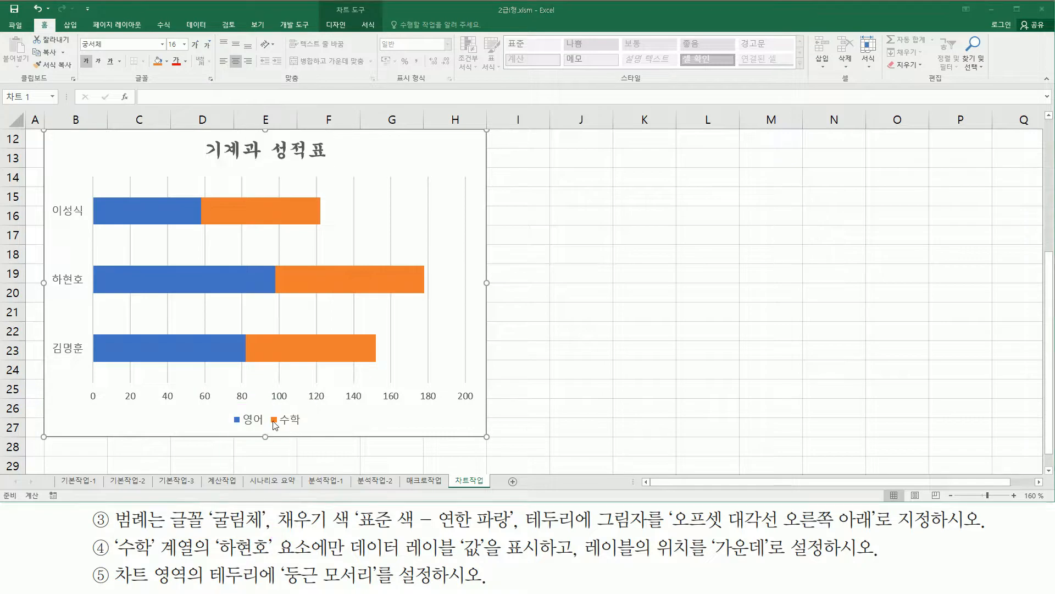
{"action": "left_click", "coordinate": [275, 421]}
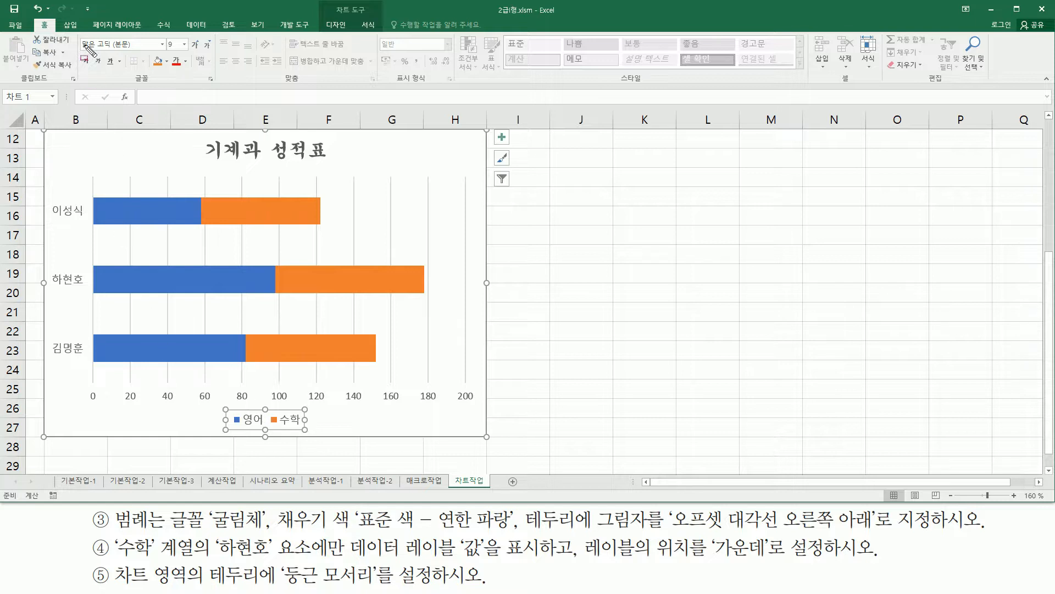
{"action": "mouse_move", "coordinate": [38, 18]}
{"action": "left_mouse_down"}
{"action": "mouse_move", "coordinate": [59, 35]}
{"action": "mouse_move", "coordinate": [159, 52]}
{"action": "left_mouse_up"}
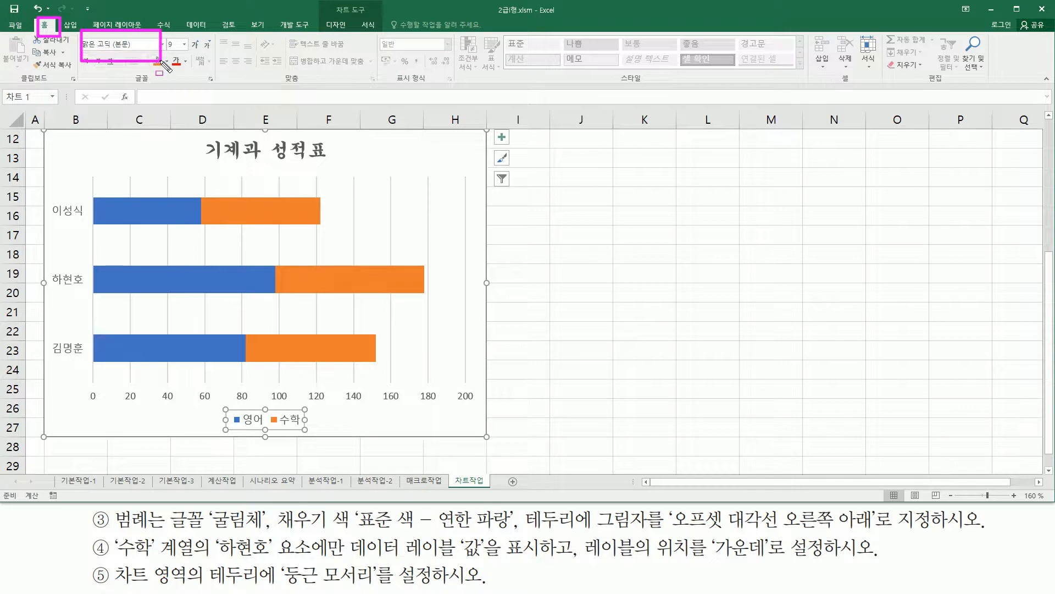
{"action": "key", "text": "Escape"}
{"action": "left_click", "coordinate": [161, 44]}
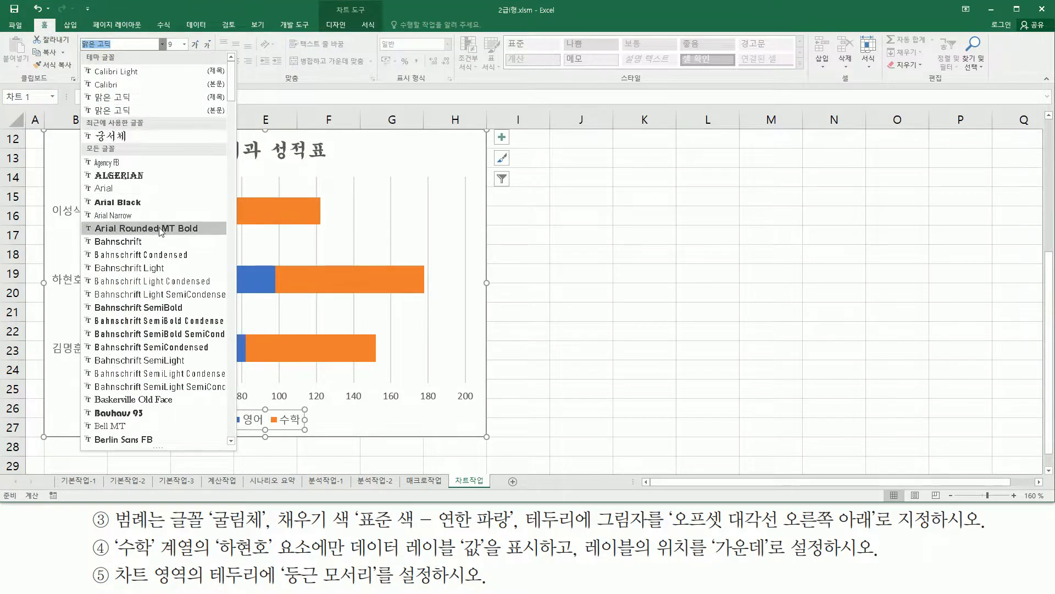
{"action": "scroll", "coordinate": [159, 227], "scroll_direction": "down", "scroll_amount": 20}
{"action": "scroll", "coordinate": [203, 285], "scroll_direction": "down", "scroll_amount": 15}
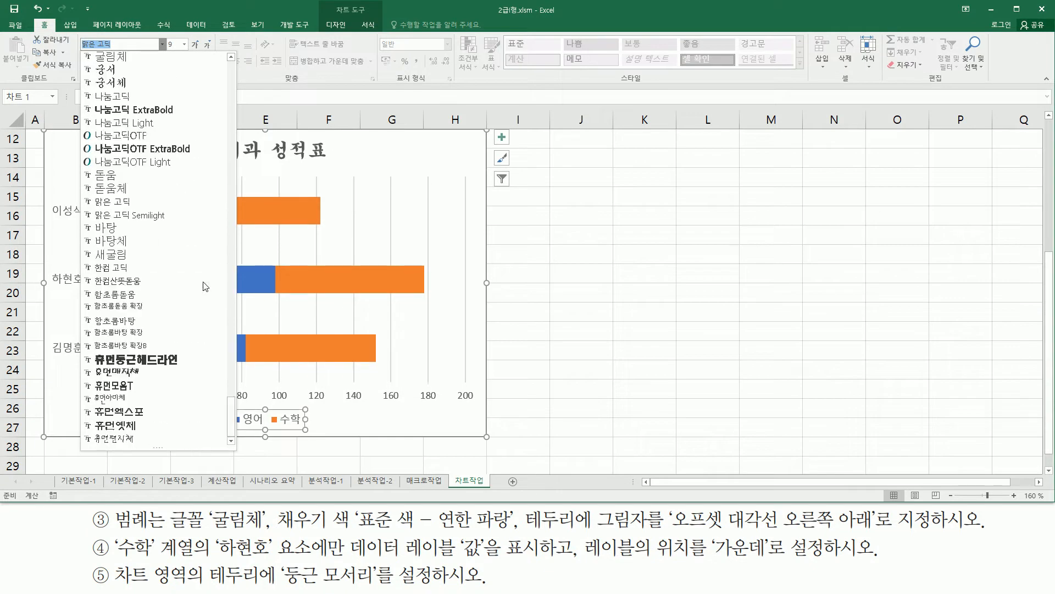
{"action": "scroll", "coordinate": [187, 275], "scroll_direction": "up", "scroll_amount": 7}
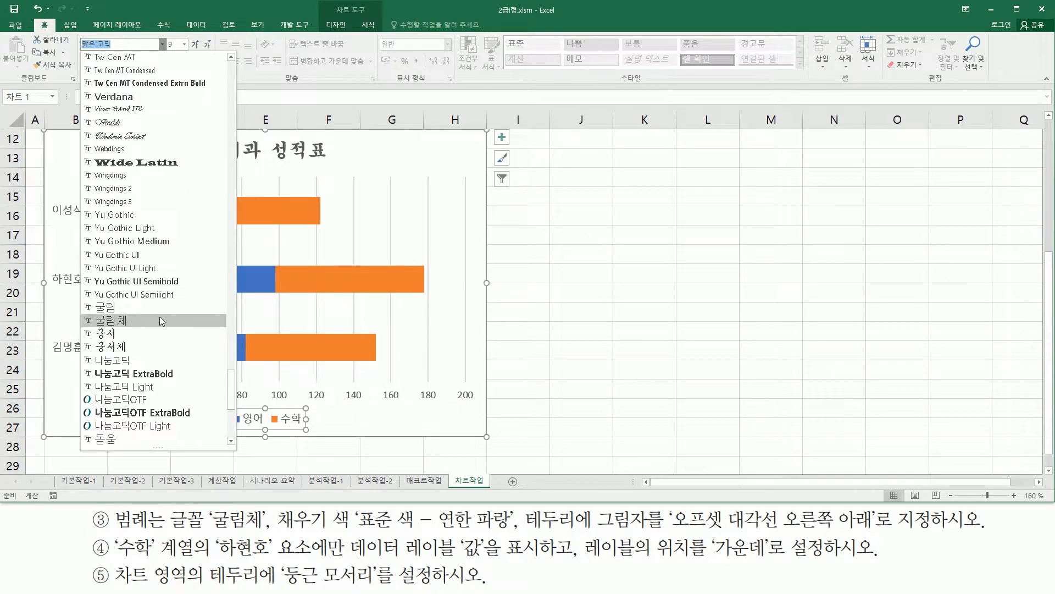
{"action": "left_click", "coordinate": [127, 321]}
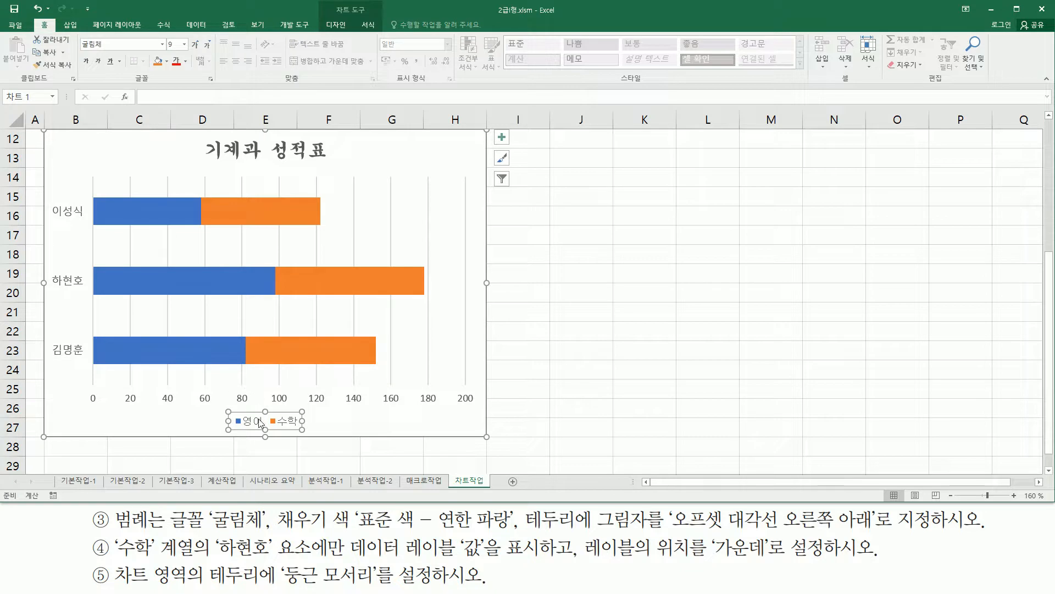
Step: Open the legend formatting settings (범례 서식) for the chart legend
{"action": "mouse_move", "coordinate": [272, 532]}
{"action": "left_mouse_down"}
{"action": "mouse_move", "coordinate": [355, 521]}
{"action": "mouse_move", "coordinate": [353, 507]}
{"action": "mouse_move", "coordinate": [514, 531]}
{"action": "left_mouse_up"}
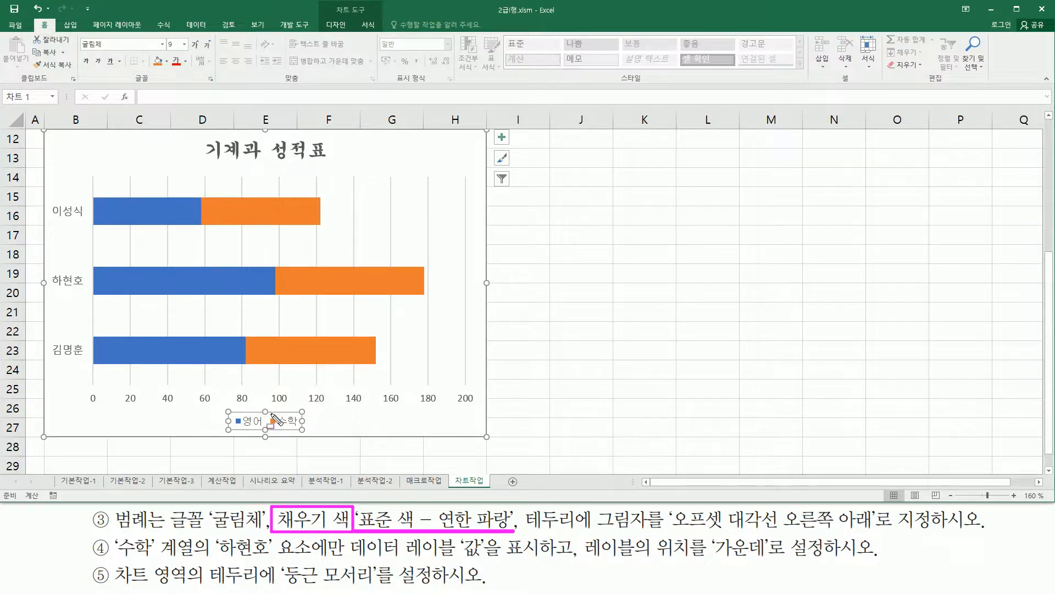
{"action": "key", "text": "Escape"}
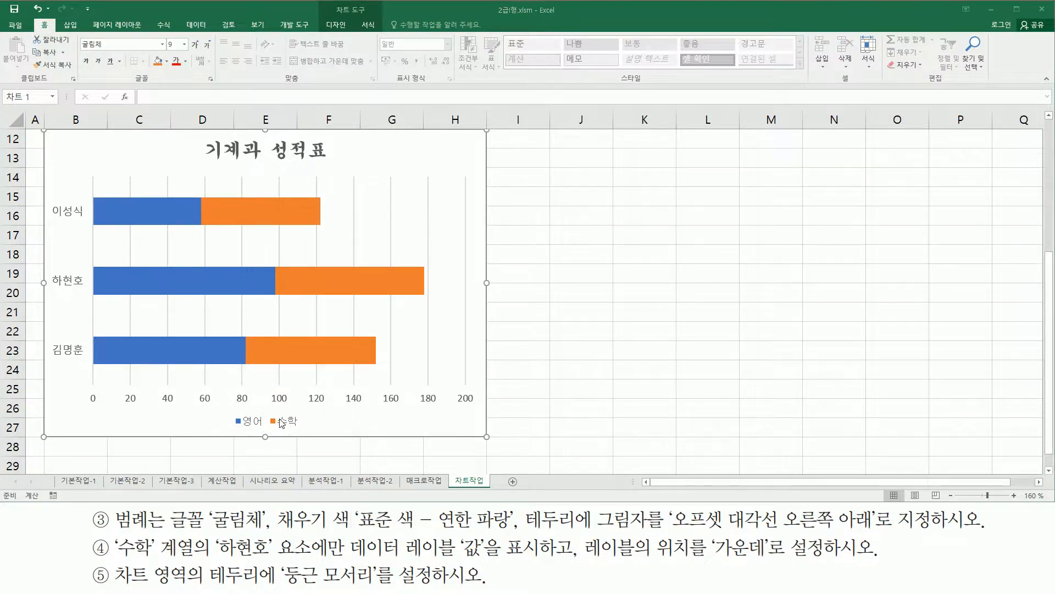
{"action": "right_click", "coordinate": [281, 422]}
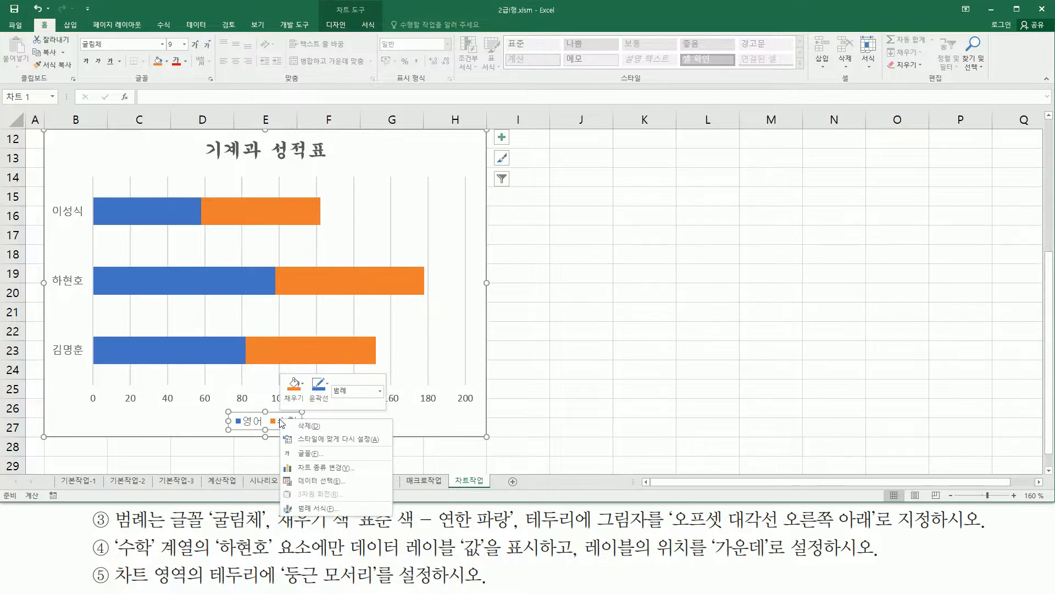
{"action": "left_click", "coordinate": [328, 508]}
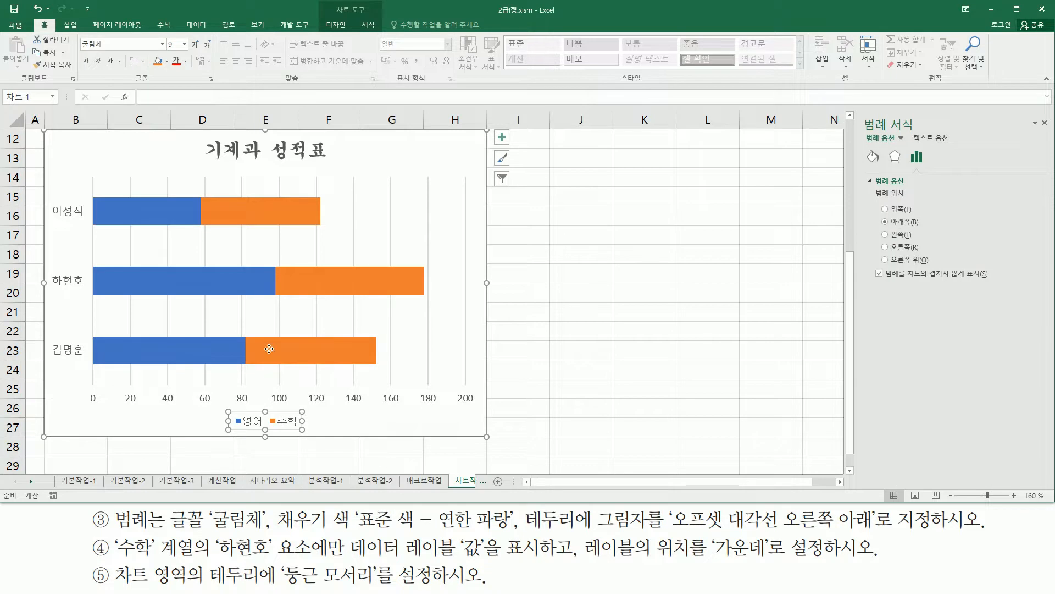
{"action": "mouse_move", "coordinate": [858, 108]}
{"action": "left_mouse_down"}
{"action": "mouse_move", "coordinate": [871, 129]}
{"action": "mouse_move", "coordinate": [926, 133]}
{"action": "left_mouse_up"}
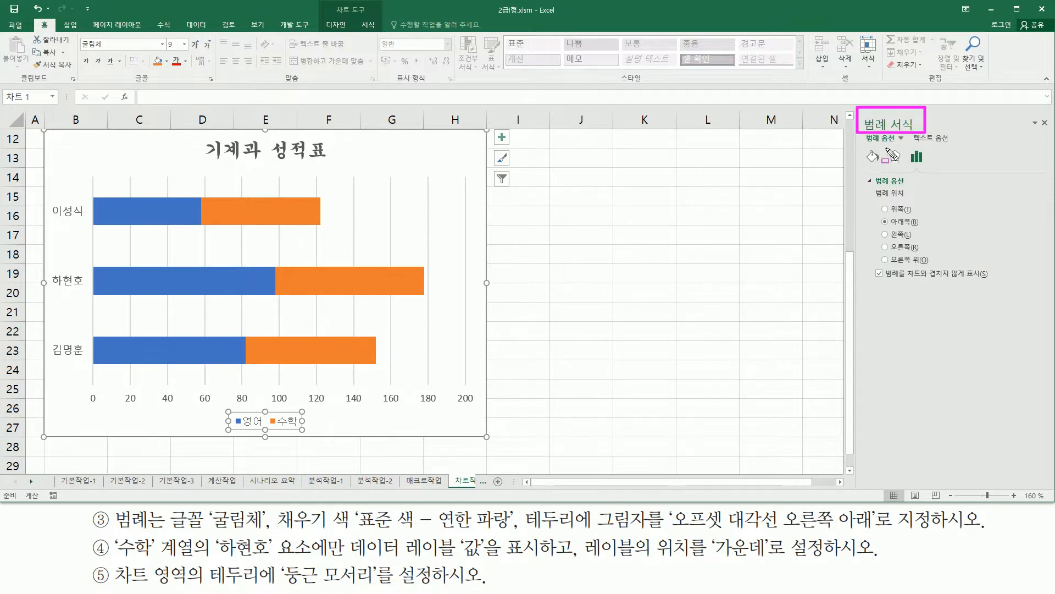
{"action": "left_click_drag", "start_coordinate": [862, 144], "coordinate": [889, 167]}
{"action": "key", "text": "Escape"}
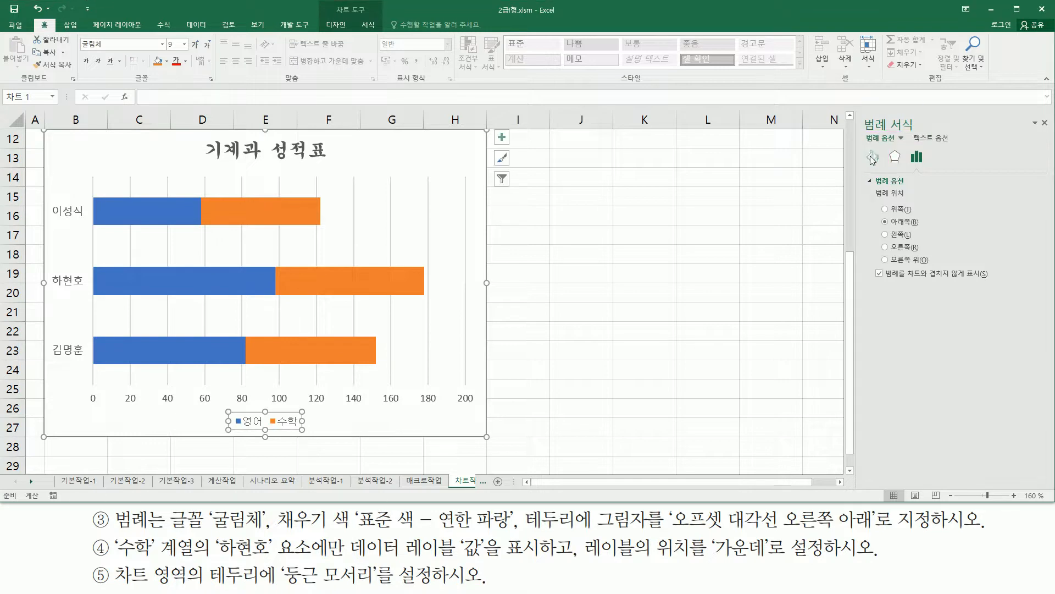
Step: Fill the chart legend with the standard color light blue (연한 파랑), as instruction ③ requires
{"action": "left_click", "coordinate": [872, 157]}
{"action": "left_click_drag", "start_coordinate": [861, 170], "coordinate": [904, 188]}
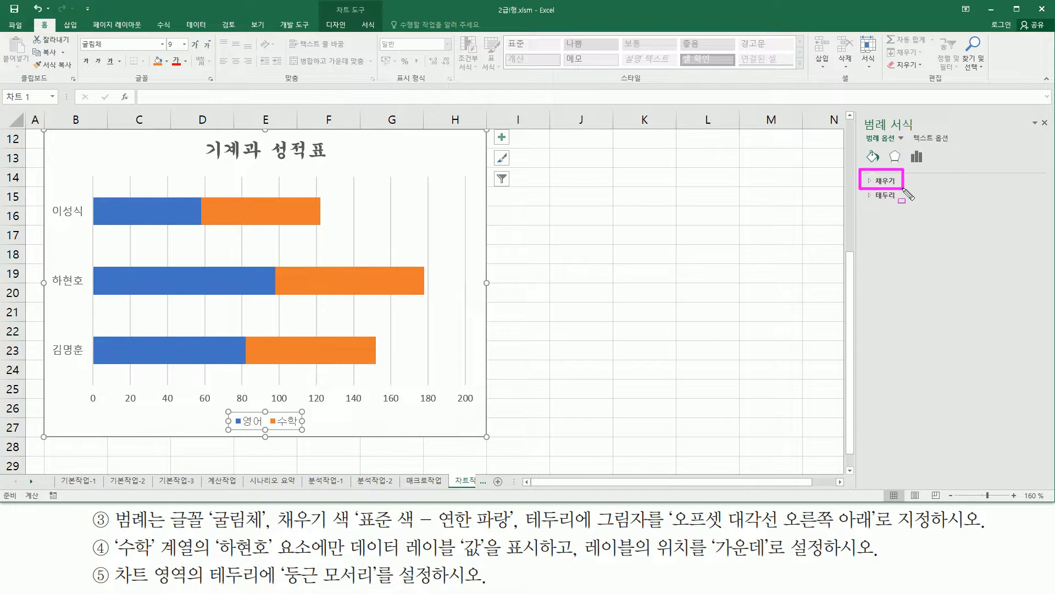
{"action": "key", "text": "Escape"}
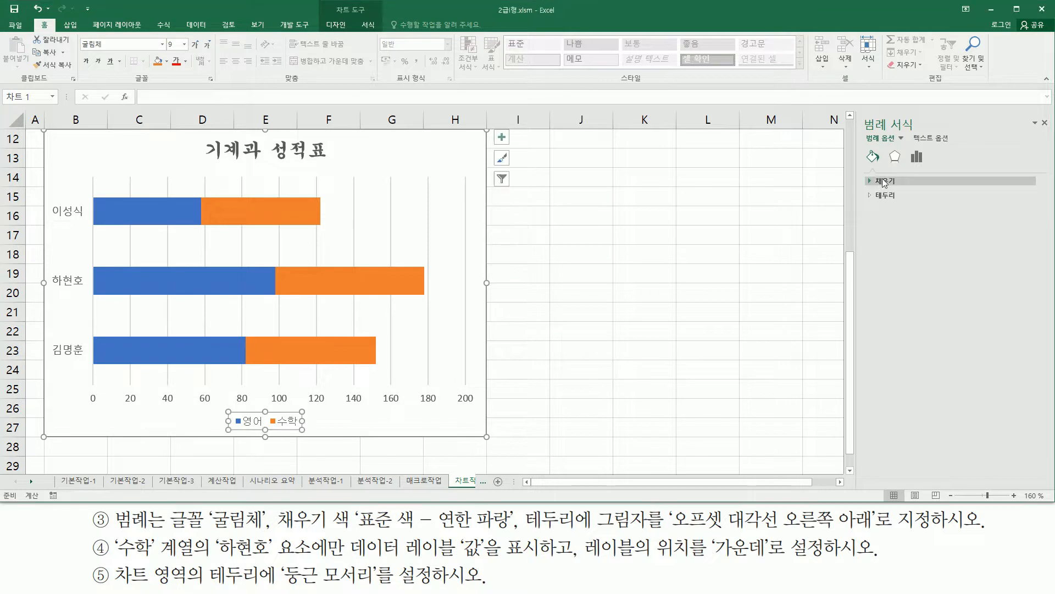
{"action": "left_click", "coordinate": [873, 182]}
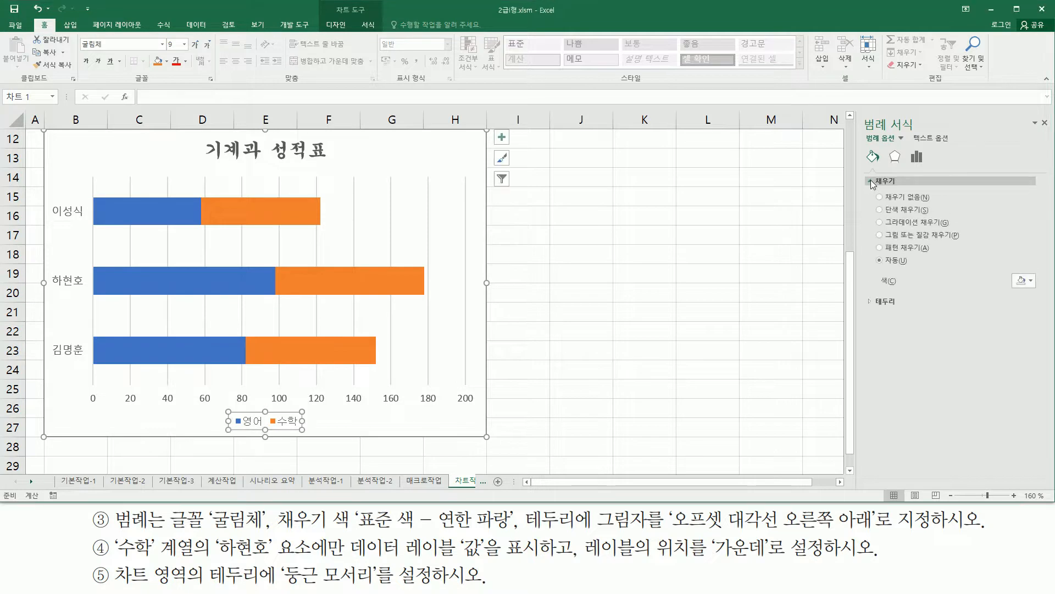
{"action": "left_click_drag", "start_coordinate": [874, 270], "coordinate": [1047, 297]}
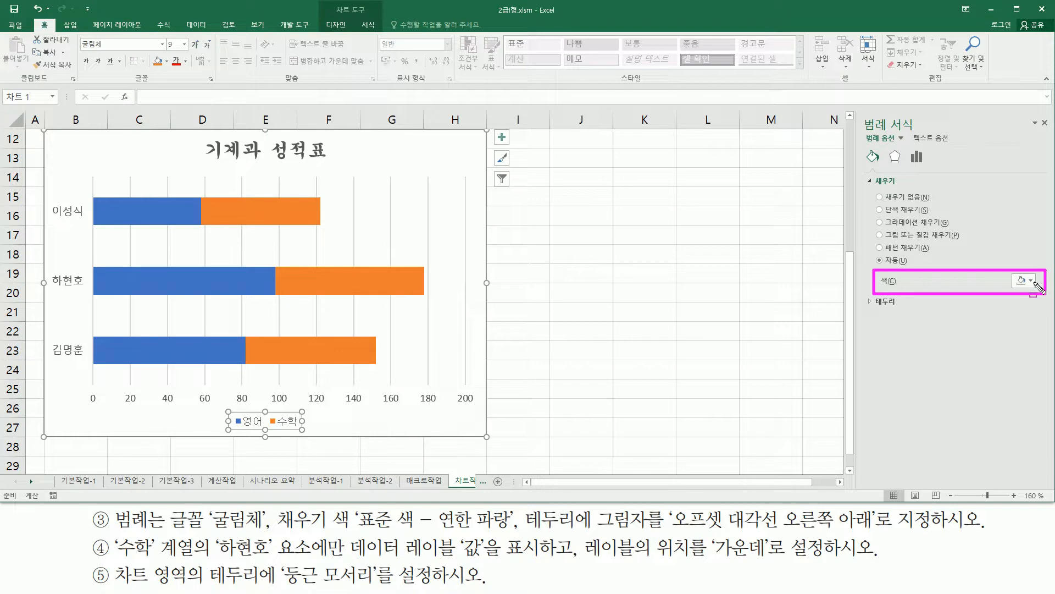
{"action": "key", "text": "Escape"}
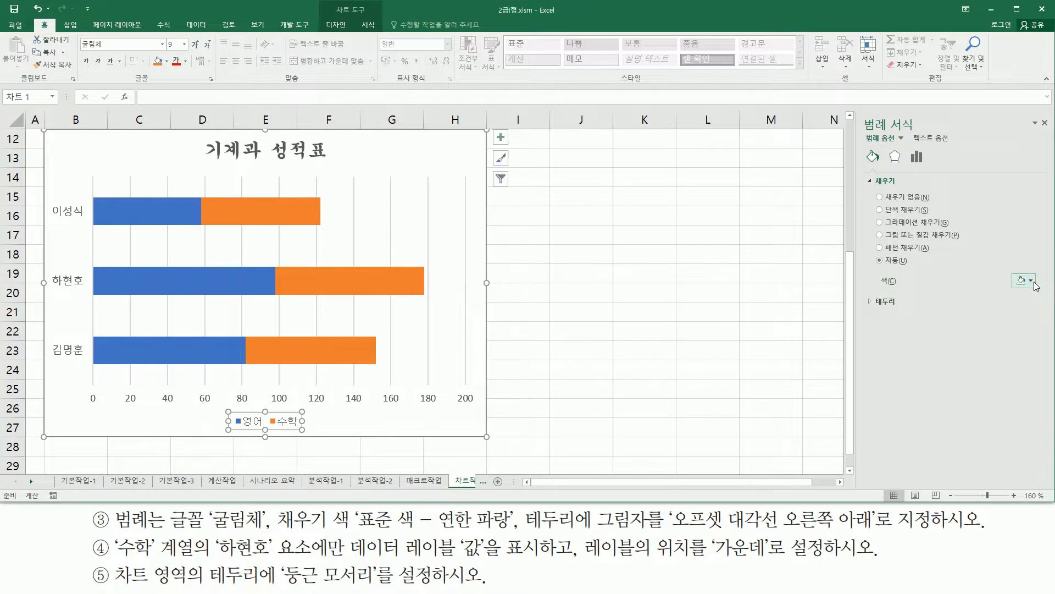
{"action": "left_click", "coordinate": [1035, 282]}
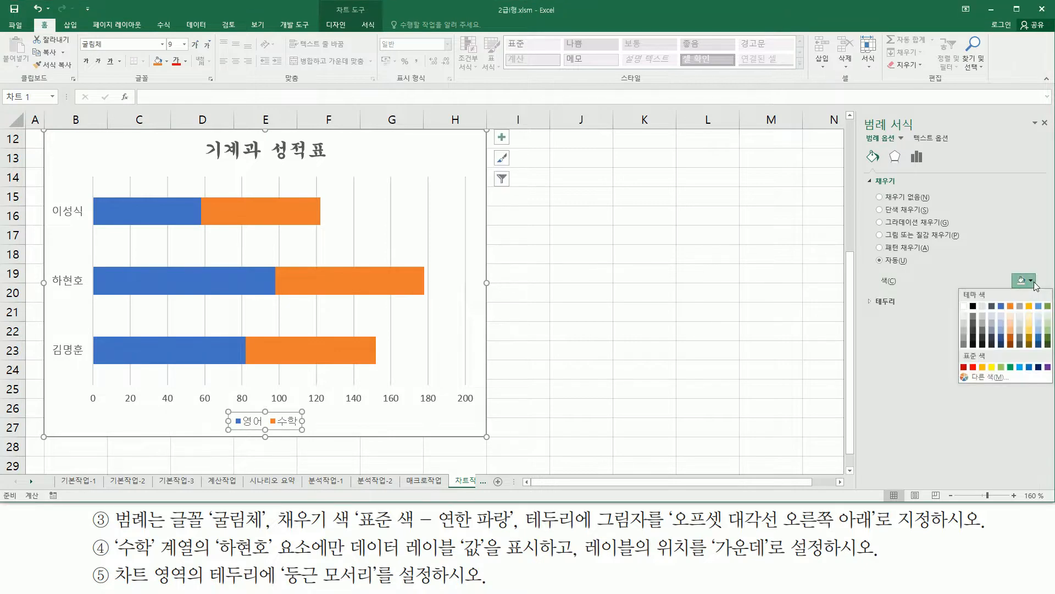
{"action": "left_click", "coordinate": [1021, 368]}
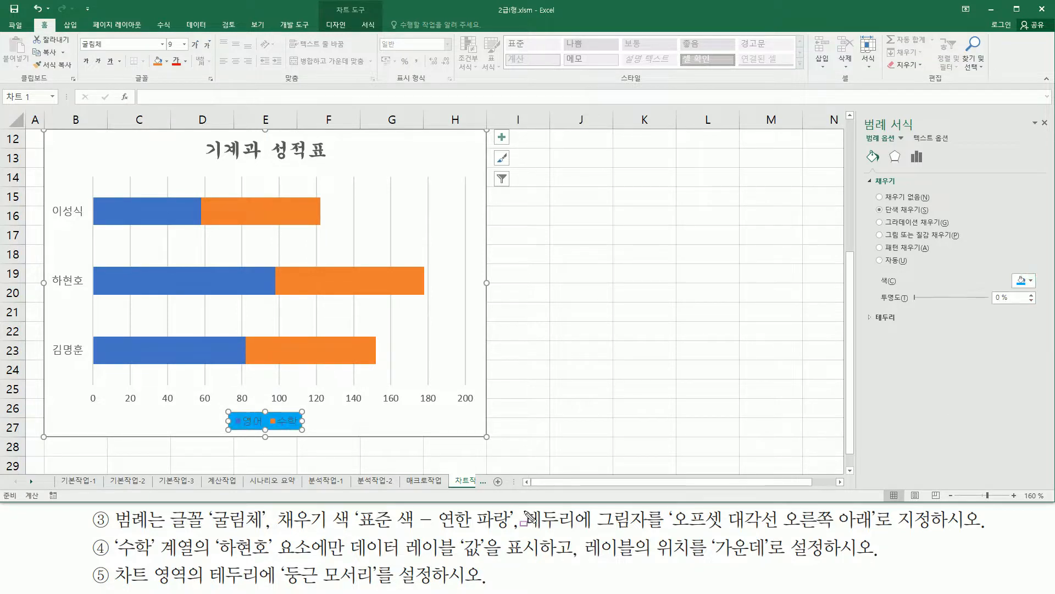
Step: Open the shadow (그림자) settings among the chart legend's effects, following the shadow requirement in instruction ③
{"action": "mouse_move", "coordinate": [521, 501]}
{"action": "left_mouse_down"}
{"action": "mouse_move", "coordinate": [522, 553]}
{"action": "mouse_move", "coordinate": [625, 533]}
{"action": "mouse_move", "coordinate": [873, 533]}
{"action": "left_mouse_up"}
{"action": "left_click", "coordinate": [676, 534]}
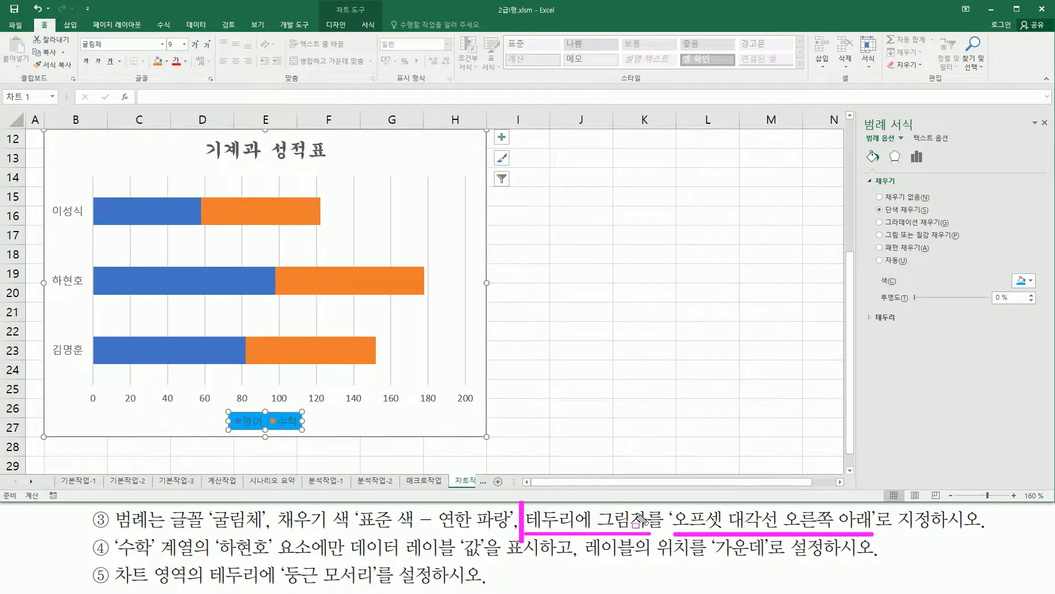
{"action": "left_click_drag", "start_coordinate": [885, 146], "coordinate": [908, 169]}
{"action": "key", "text": "Escape"}
{"action": "left_click", "coordinate": [896, 157]}
{"action": "key", "text": "ctrl+2"}
{"action": "left_click_drag", "start_coordinate": [867, 169], "coordinate": [905, 189]}
{"action": "key", "text": "Escape"}
{"action": "left_click", "coordinate": [876, 181]}
Step: Apply the outer shadow preset 오프셋 대각선 오른쪽 아래 to the legend, close its formatting settings and deselect the chart
{"action": "key", "text": "ctrl+2"}
{"action": "left_click_drag", "start_coordinate": [869, 186], "coordinate": [907, 206]}
{"action": "left_click_drag", "start_coordinate": [979, 208], "coordinate": [1047, 209]}
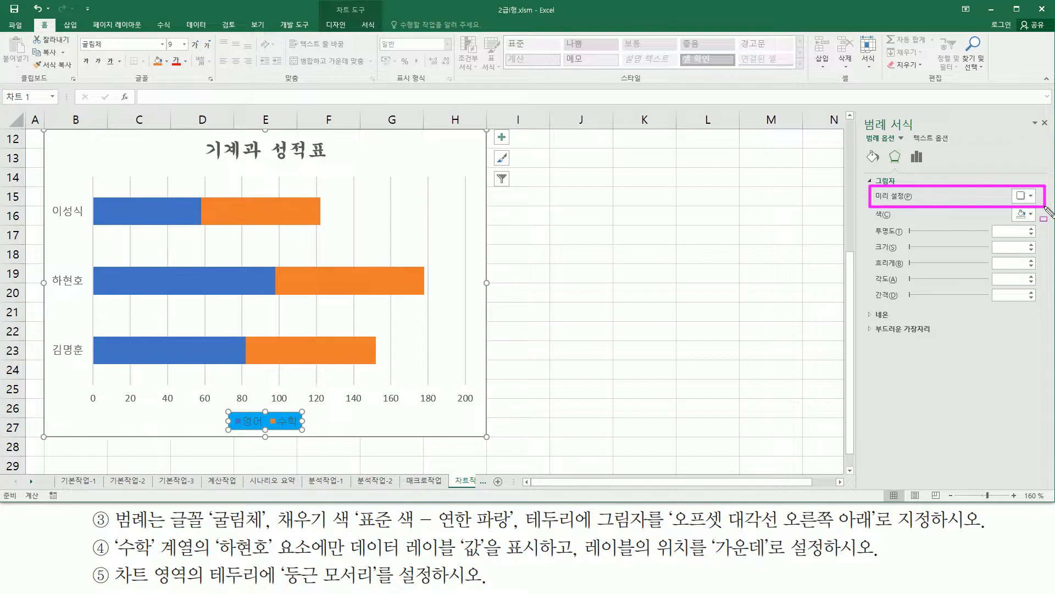
{"action": "key", "text": "Escape"}
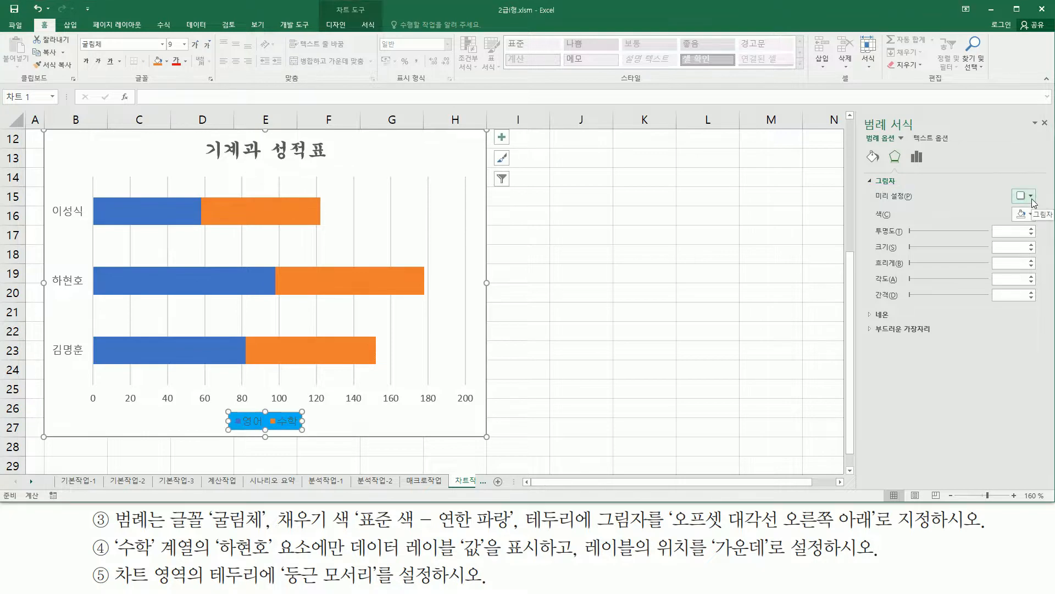
{"action": "left_click", "coordinate": [1031, 198]}
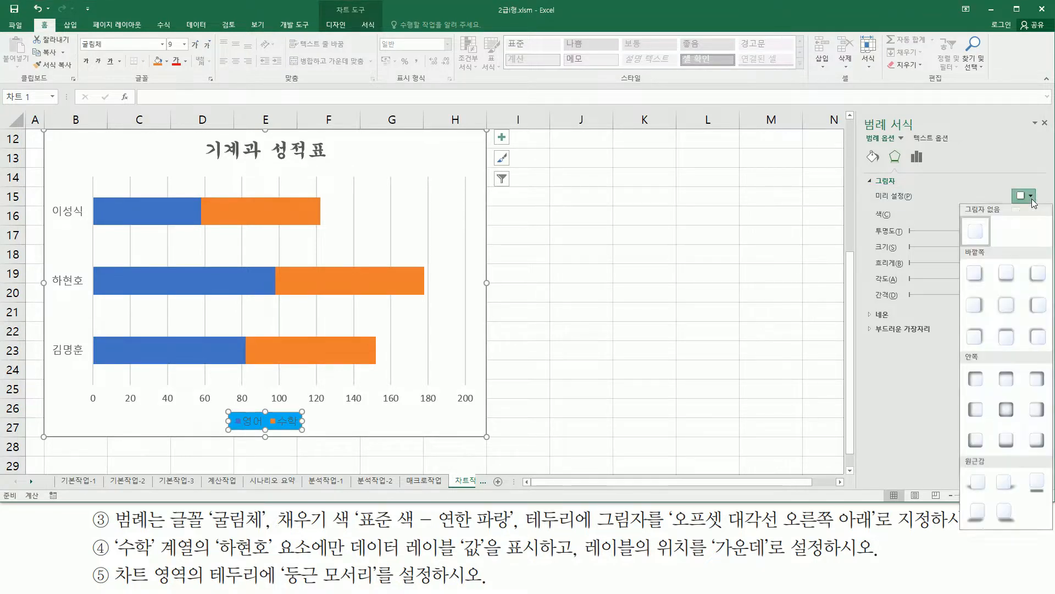
{"action": "left_click", "coordinate": [982, 275]}
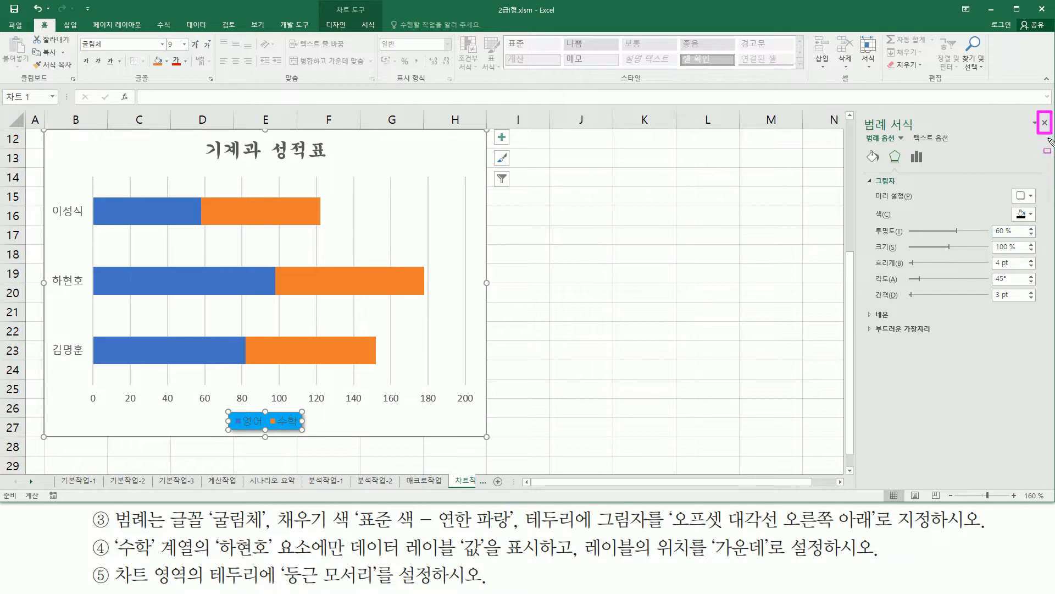
{"action": "key", "text": "Escape"}
{"action": "left_click", "coordinate": [1045, 124]}
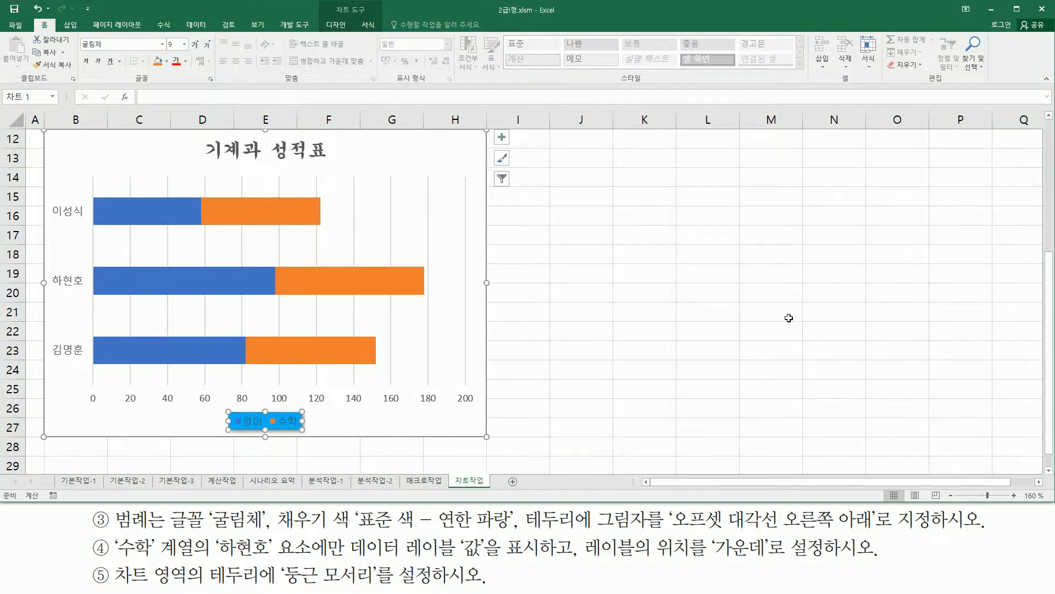
{"action": "left_click_drag", "start_coordinate": [216, 404], "coordinate": [327, 441]}
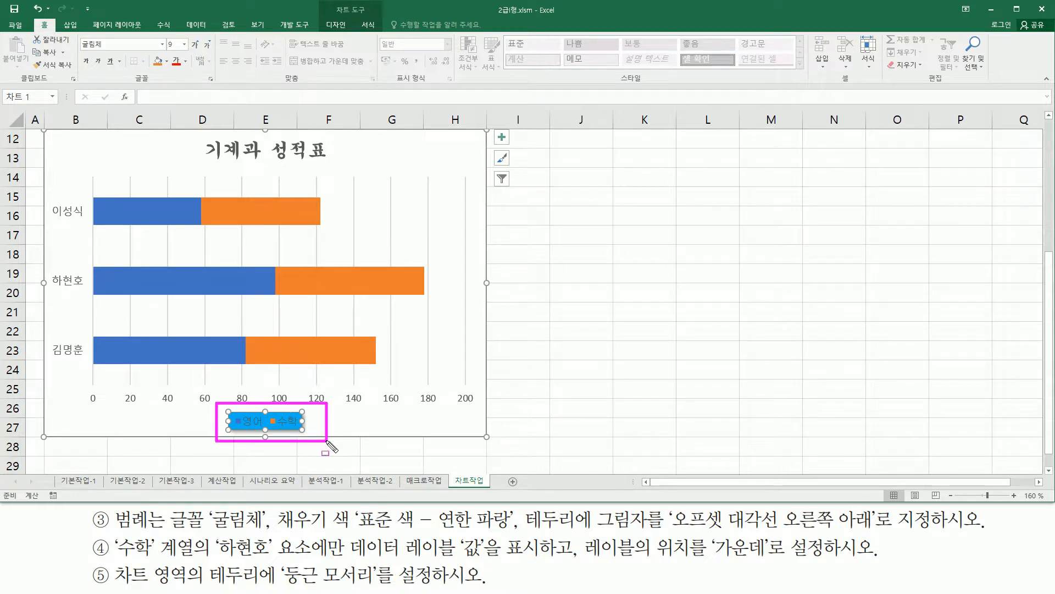
{"action": "left_click", "coordinate": [558, 391]}
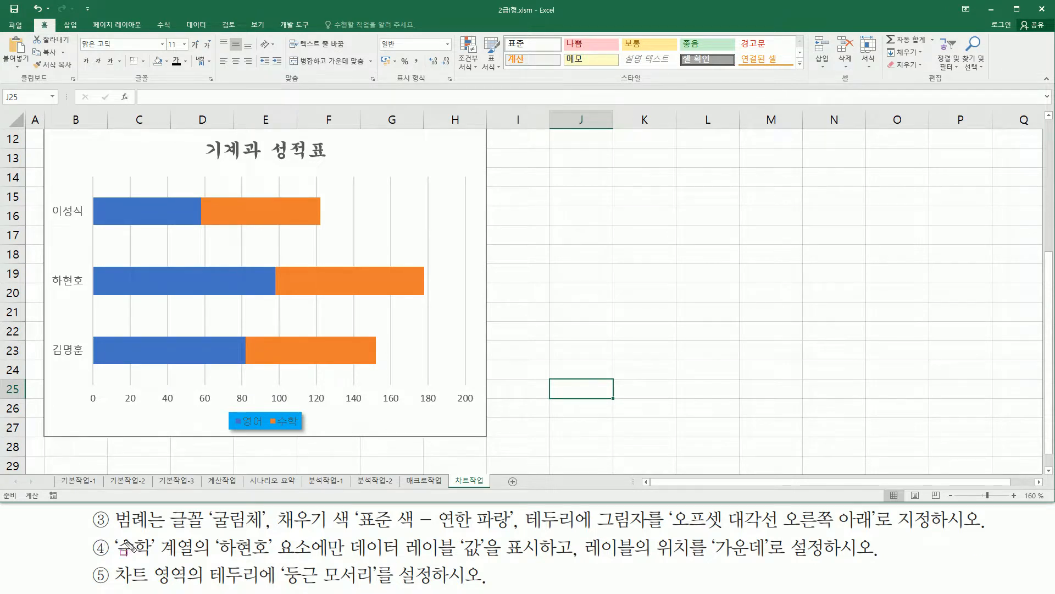
Step: Select only the 수학 series element in the chart's middle bar, as instruction ④ requires
{"action": "mouse_move", "coordinate": [112, 533]}
{"action": "left_mouse_down"}
{"action": "mouse_move", "coordinate": [147, 567]}
{"action": "mouse_move", "coordinate": [201, 564]}
{"action": "left_mouse_up"}
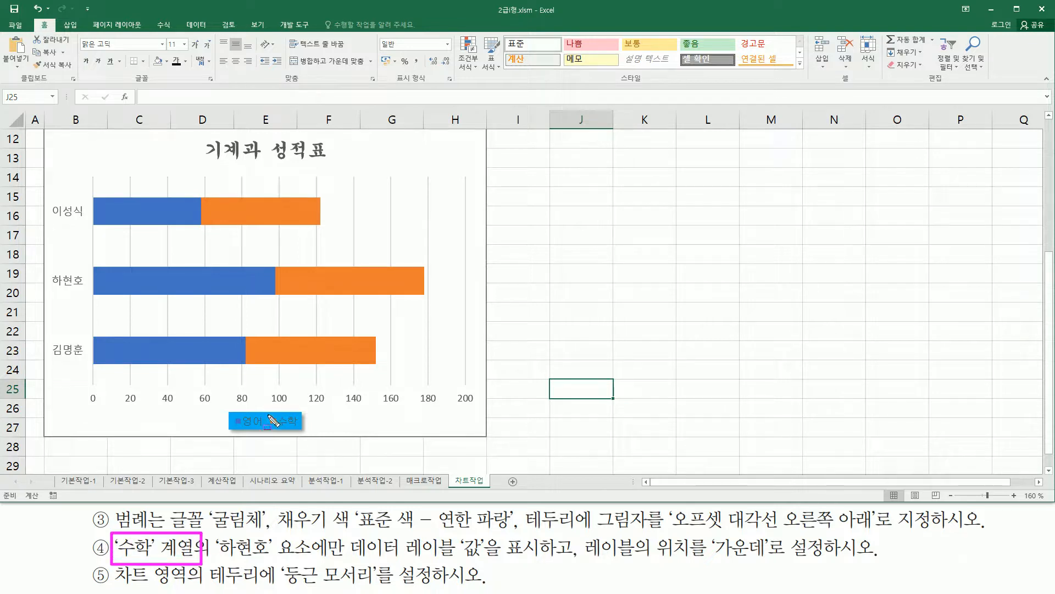
{"action": "left_click_drag", "start_coordinate": [267, 408], "coordinate": [306, 436]}
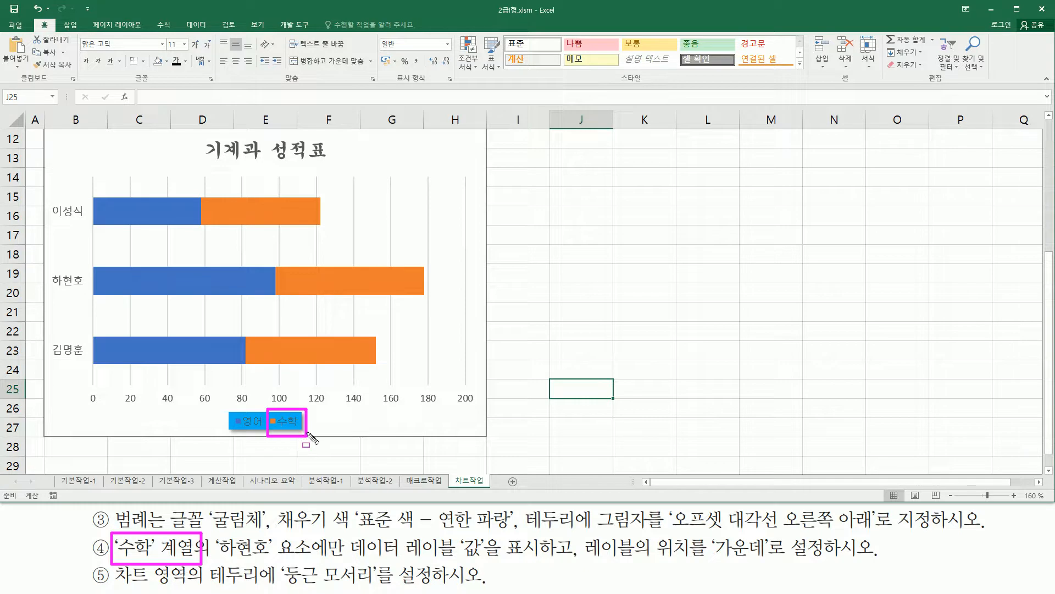
{"action": "mouse_move", "coordinate": [216, 558]}
{"action": "left_mouse_down"}
{"action": "mouse_move", "coordinate": [782, 562]}
{"action": "mouse_move", "coordinate": [776, 536]}
{"action": "left_mouse_up"}
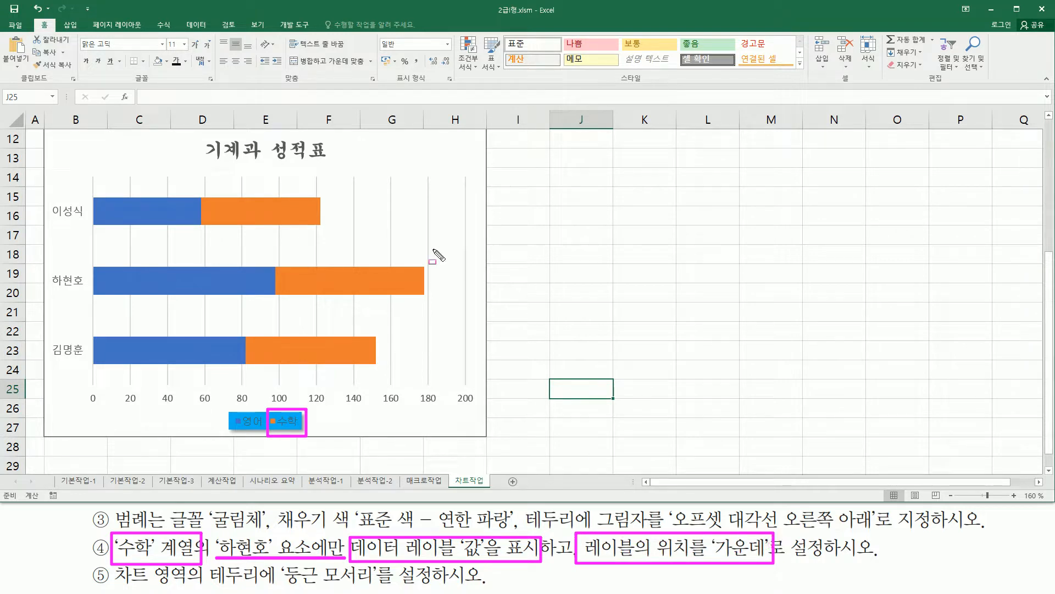
{"action": "key", "text": "Escape"}
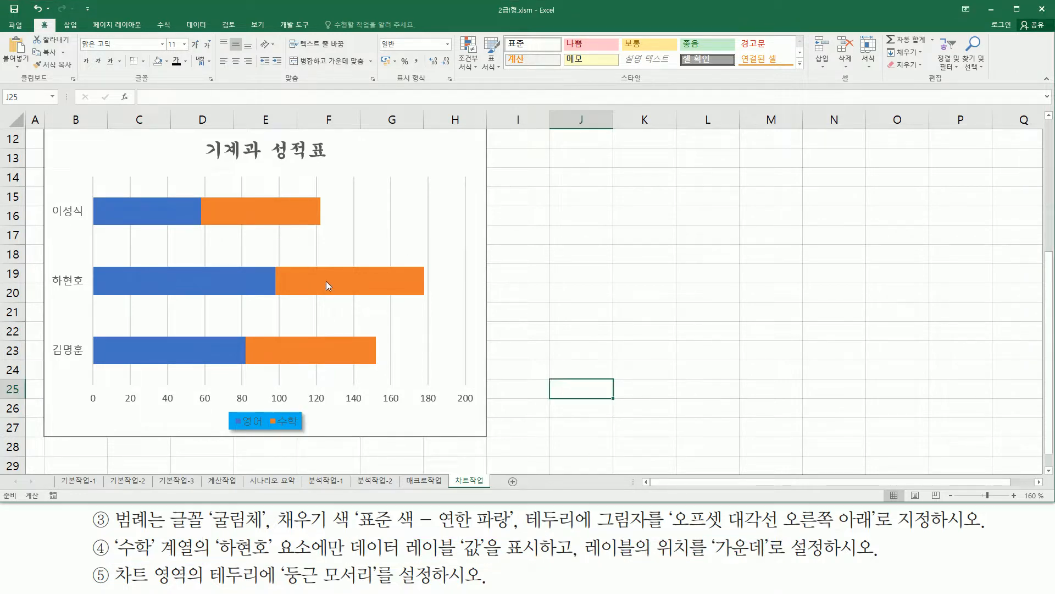
{"action": "left_click", "coordinate": [345, 282]}
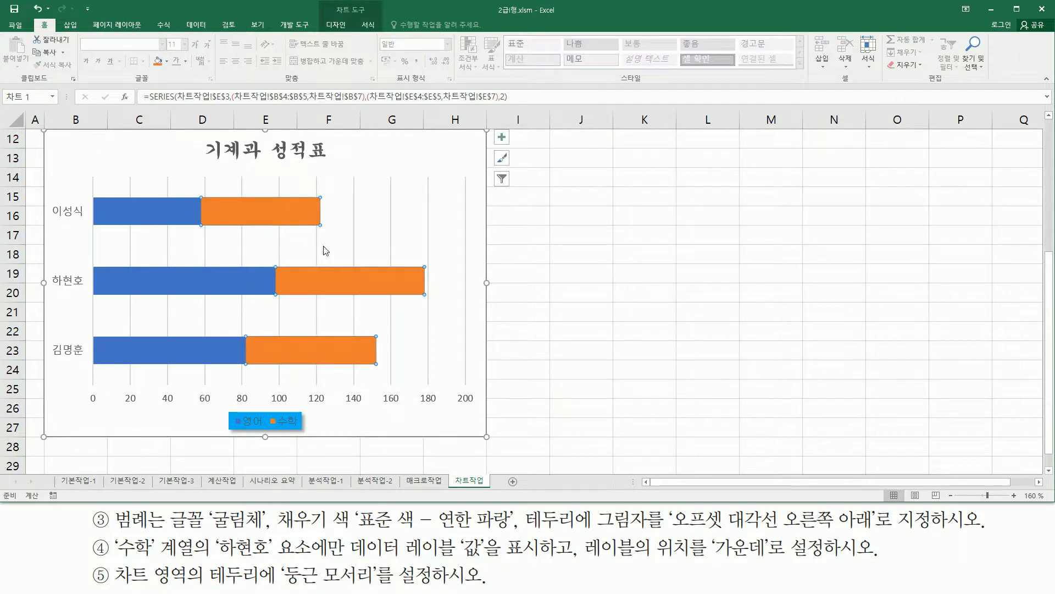
{"action": "left_click_drag", "start_coordinate": [209, 530], "coordinate": [349, 562]}
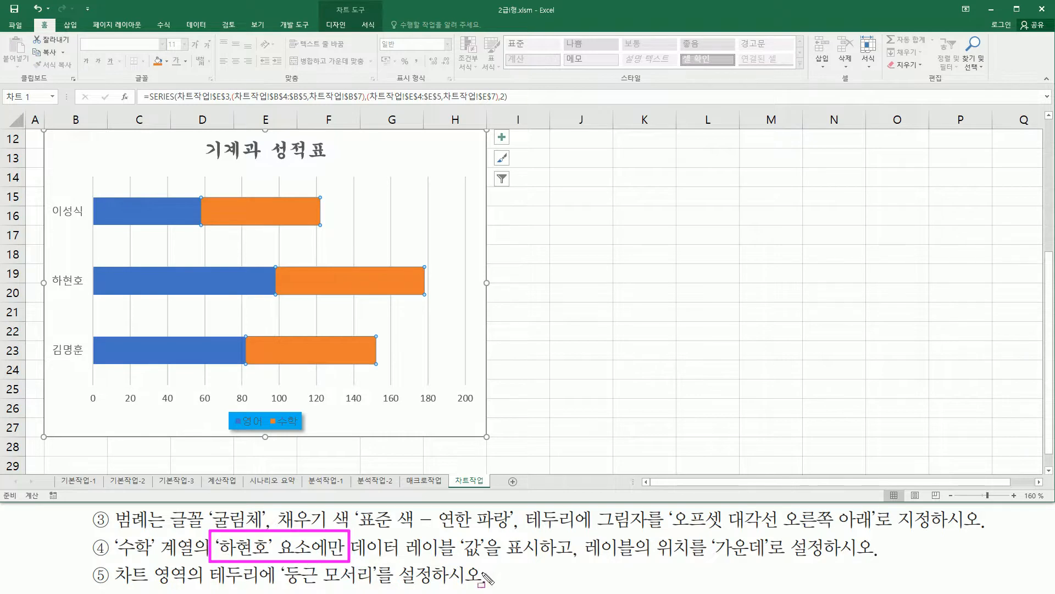
{"action": "left_click_drag", "start_coordinate": [49, 265], "coordinate": [95, 302]}
{"action": "mouse_move", "coordinate": [282, 269]}
{"action": "left_mouse_down"}
{"action": "mouse_move", "coordinate": [307, 284]}
{"action": "mouse_move", "coordinate": [423, 293]}
{"action": "left_mouse_up"}
{"action": "key", "text": "Escape"}
{"action": "left_click", "coordinate": [371, 282]}
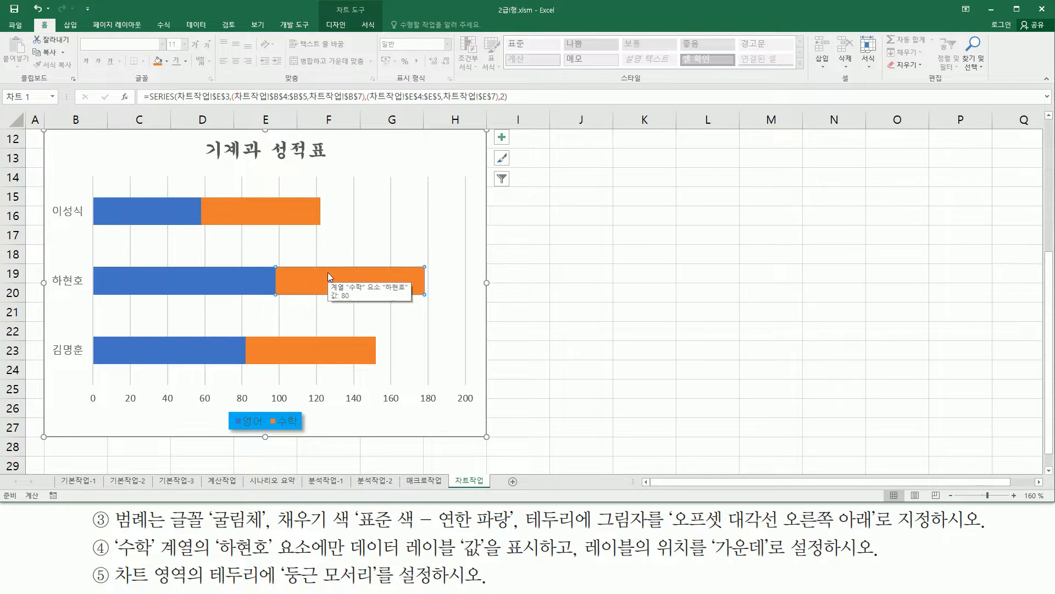
Step: Add a value data label positioned at 가운데 (center) to the selected 수학 element only
{"action": "key", "text": "ctrl+2"}
{"action": "left_click_drag", "start_coordinate": [329, 2], "coordinate": [377, 18]}
{"action": "key", "text": "Escape"}
{"action": "left_click", "coordinate": [336, 25]}
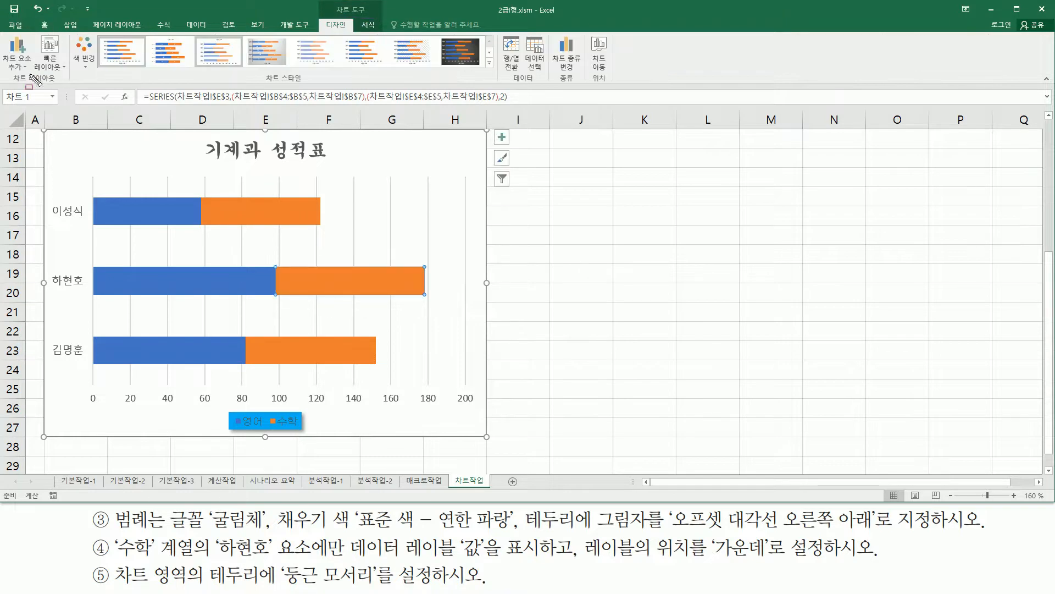
{"action": "left_click_drag", "start_coordinate": [8, 84], "coordinate": [65, 85]}
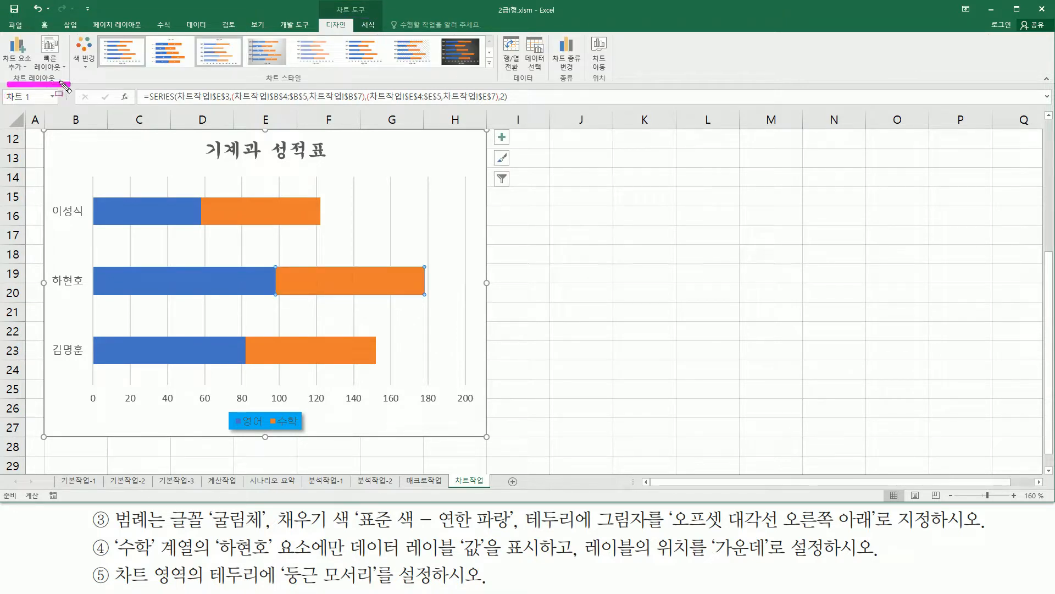
{"action": "left_click_drag", "start_coordinate": [2, 35], "coordinate": [33, 71]}
{"action": "key", "text": "Escape"}
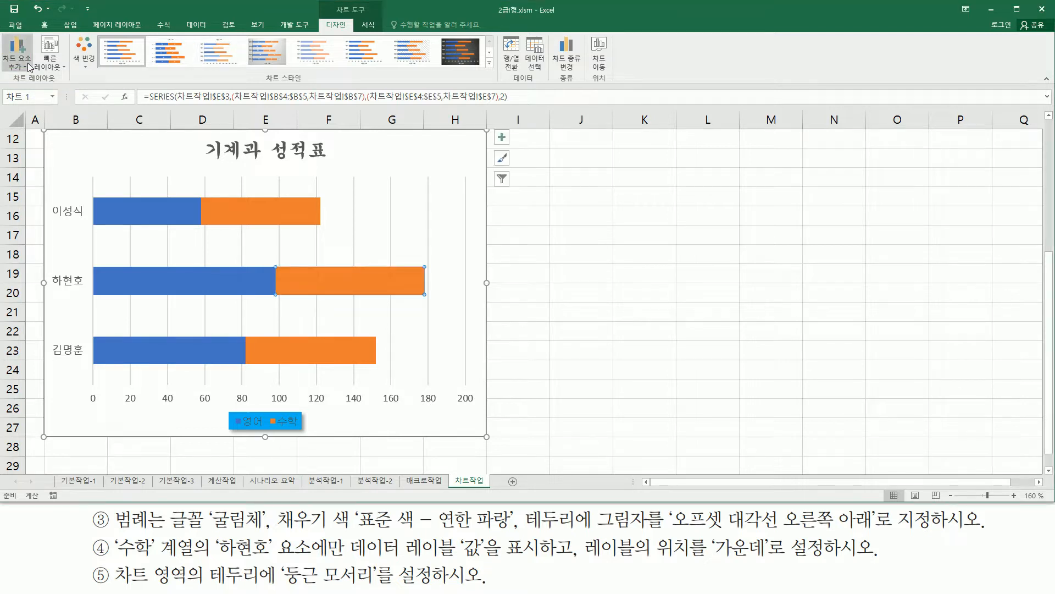
{"action": "left_click", "coordinate": [27, 66]}
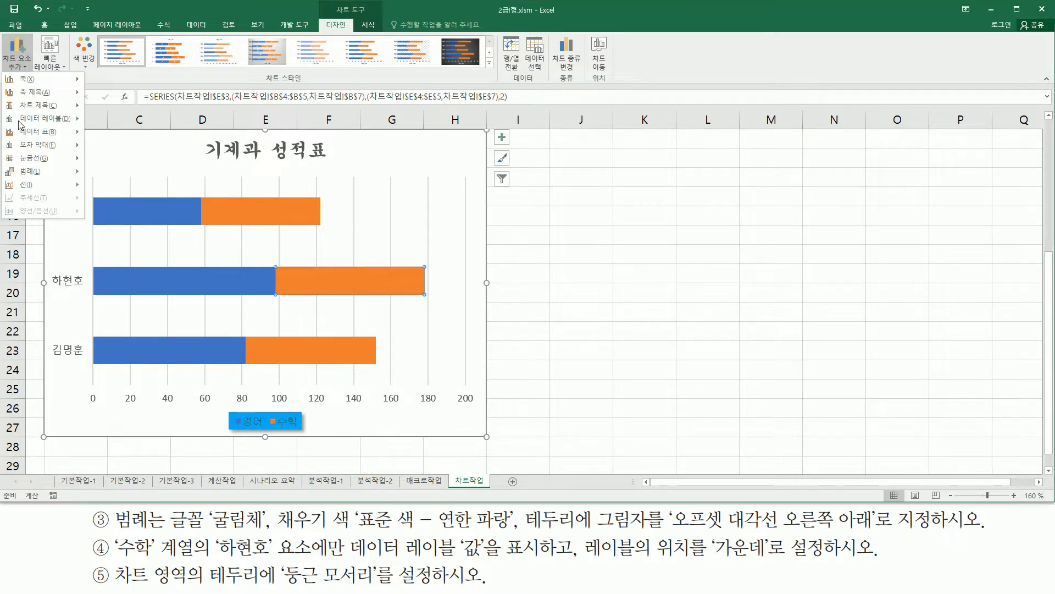
{"action": "mouse_move", "coordinate": [47, 122]}
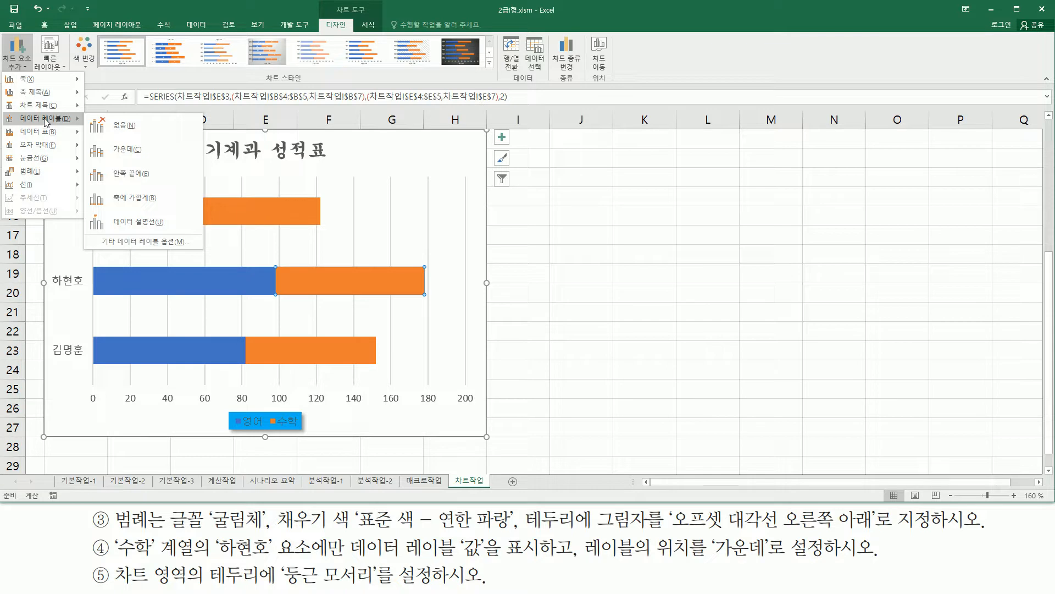
{"action": "left_click", "coordinate": [150, 159]}
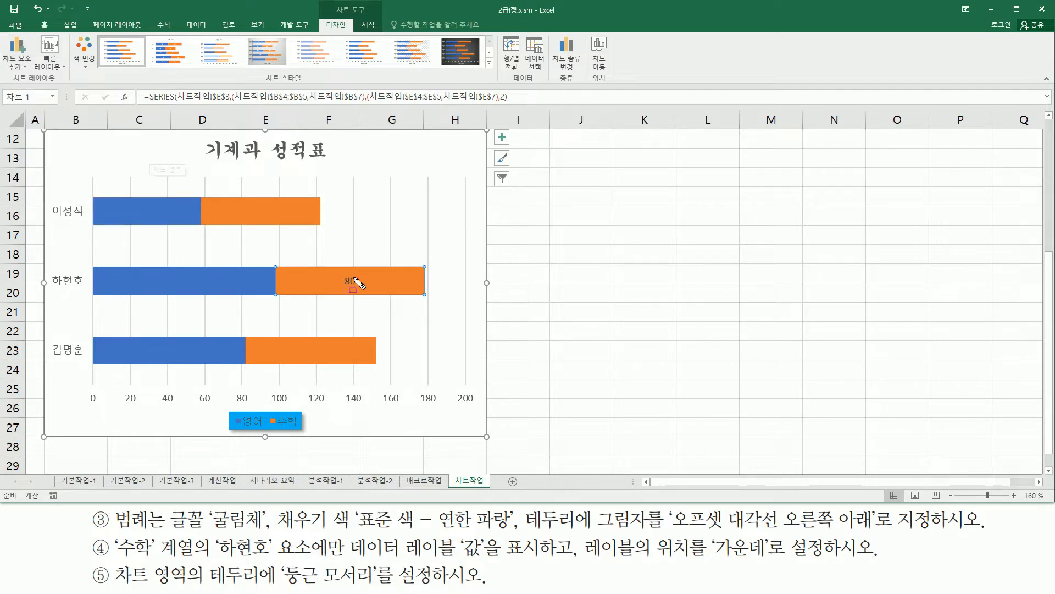
{"action": "left_click_drag", "start_coordinate": [353, 290], "coordinate": [367, 289]}
Step: Open the fill and line formatting settings for the chart area (차트 영역), following the border requirement in instruction ⑤
{"action": "left_click", "coordinate": [144, 579]}
{"action": "mouse_move", "coordinate": [112, 559]}
{"action": "left_mouse_down"}
{"action": "mouse_move", "coordinate": [125, 582]}
{"action": "mouse_move", "coordinate": [181, 588]}
{"action": "mouse_move", "coordinate": [258, 586]}
{"action": "mouse_move", "coordinate": [282, 572]}
{"action": "mouse_move", "coordinate": [375, 587]}
{"action": "left_mouse_up"}
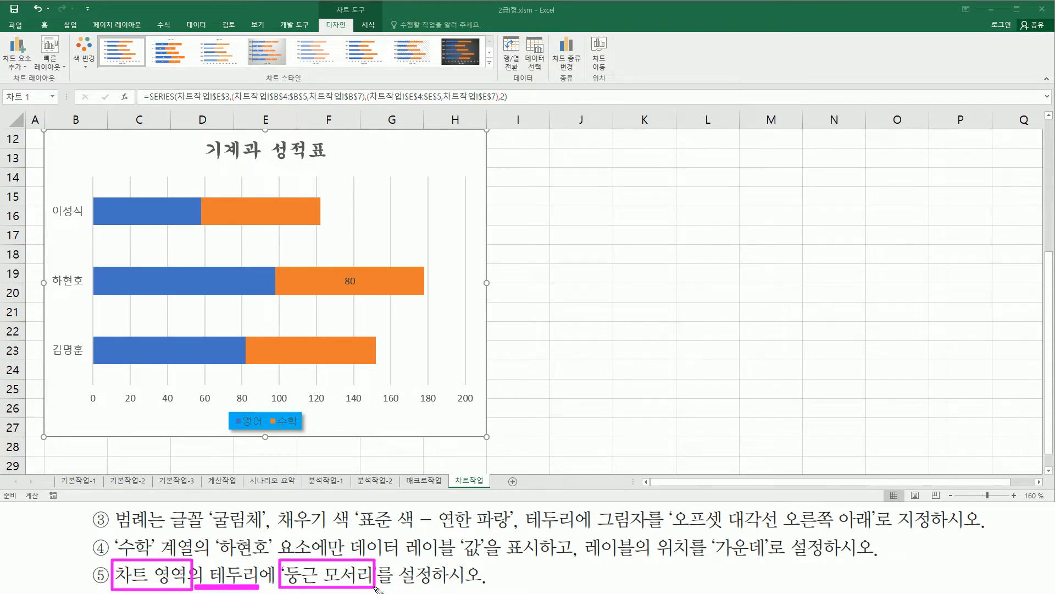
{"action": "key", "text": "Escape"}
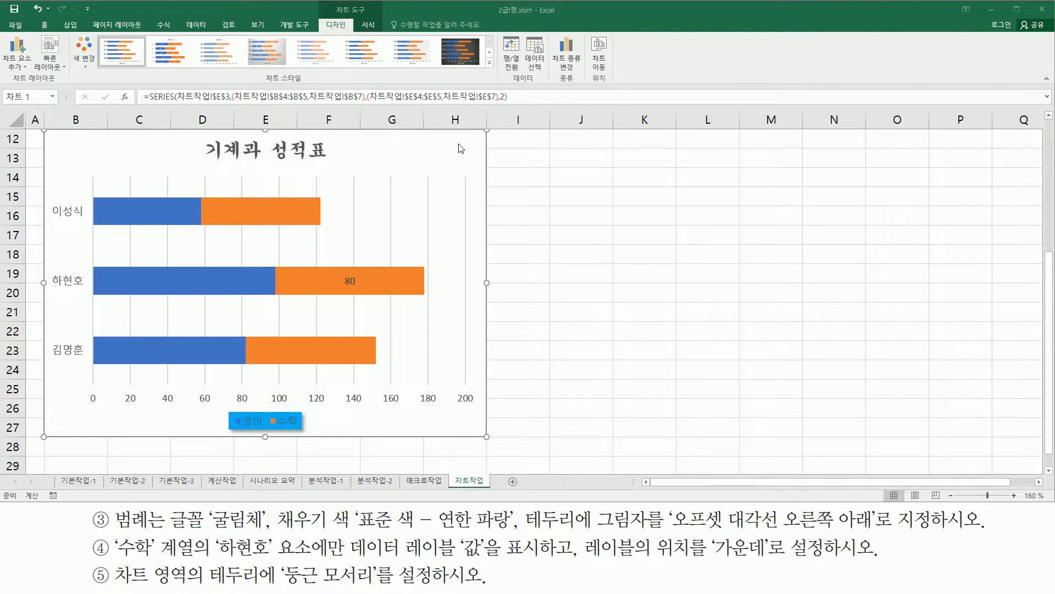
{"action": "left_click", "coordinate": [446, 145]}
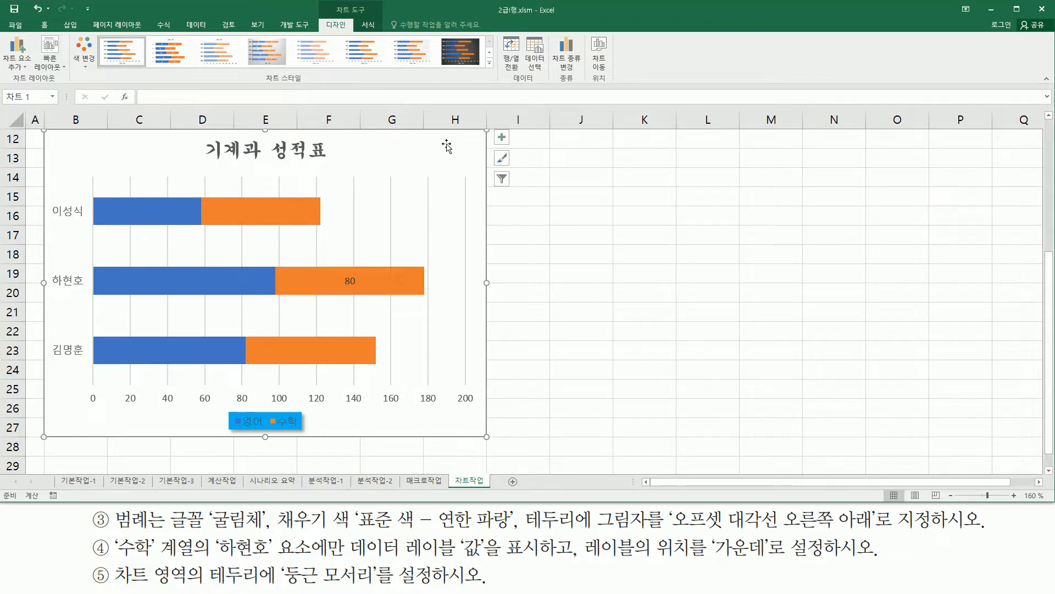
{"action": "right_click", "coordinate": [447, 146]}
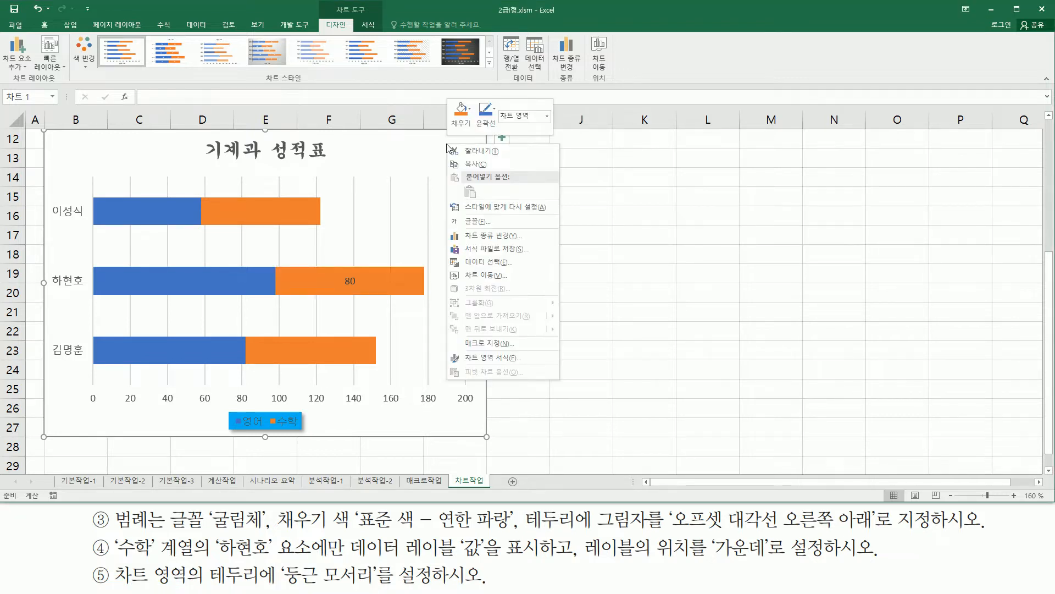
{"action": "left_click", "coordinate": [506, 361]}
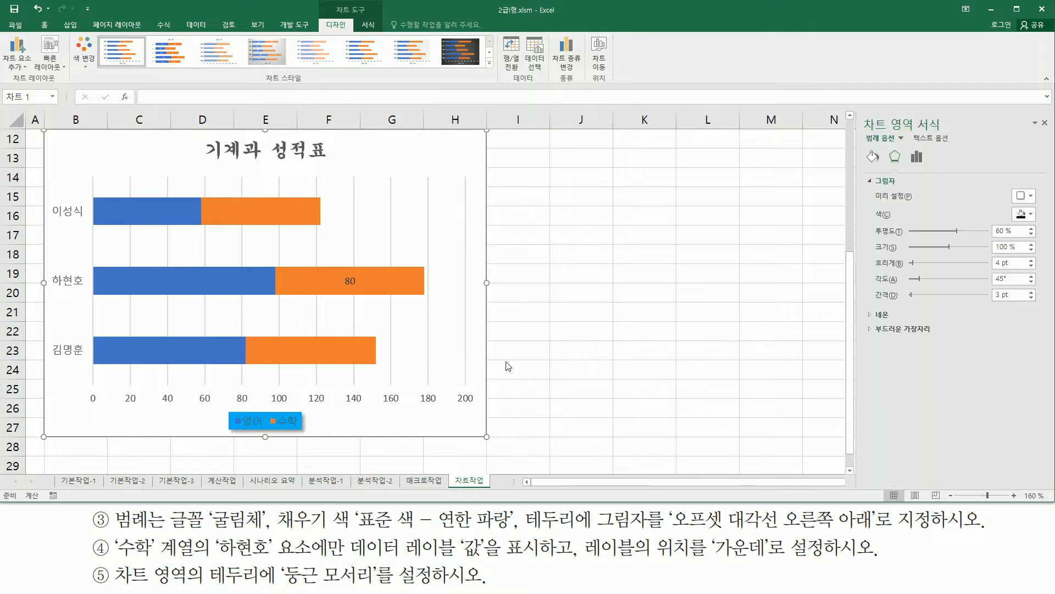
{"action": "left_click_drag", "start_coordinate": [855, 105], "coordinate": [954, 136]}
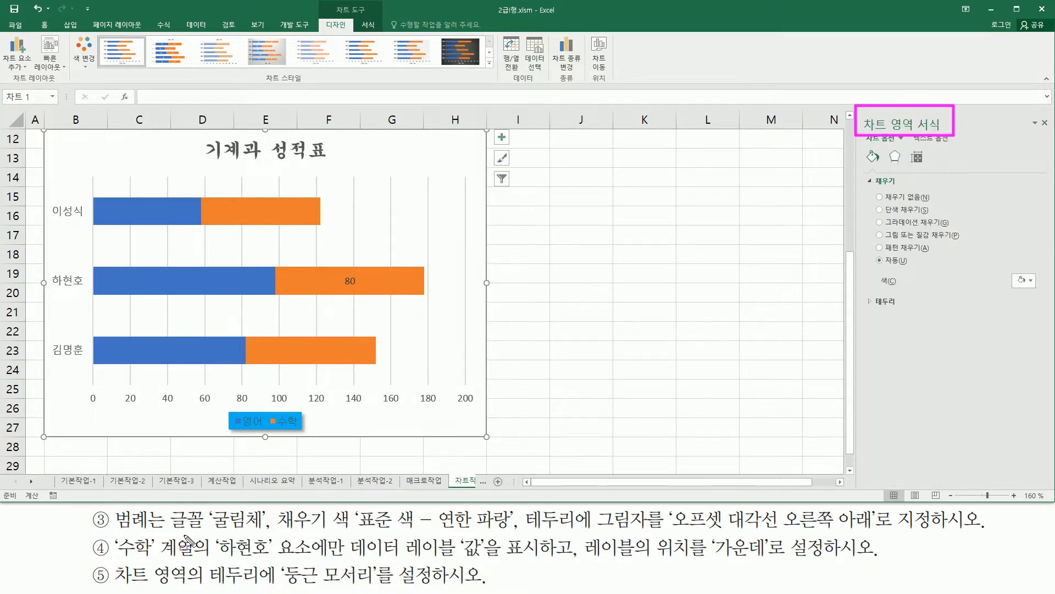
{"action": "left_click_drag", "start_coordinate": [202, 560], "coordinate": [263, 587]}
{"action": "left_click_drag", "start_coordinate": [857, 290], "coordinate": [913, 311]}
{"action": "key", "text": "Escape"}
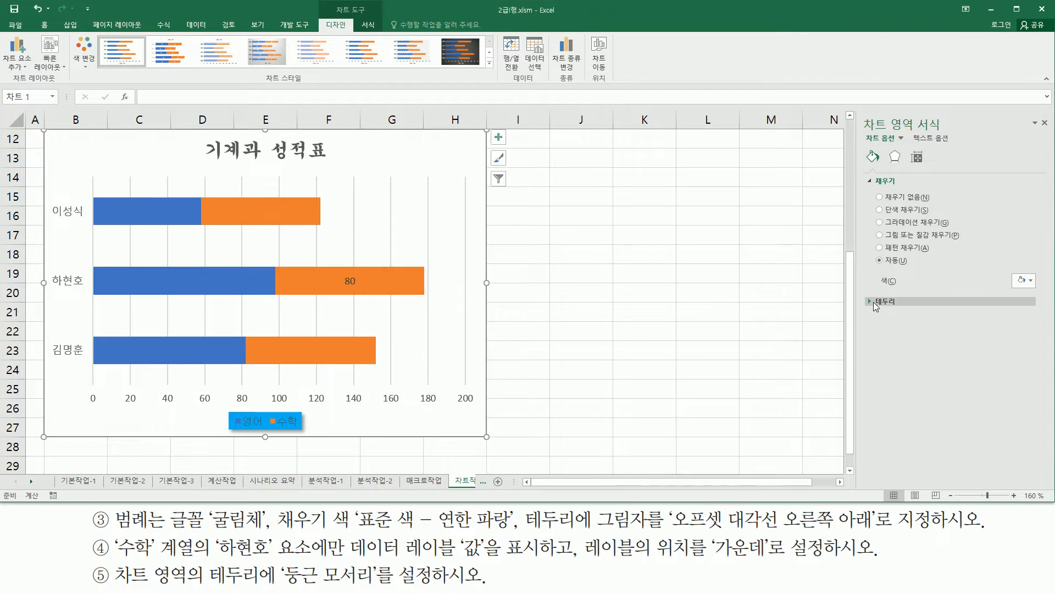
Step: Enable rounded corners (둥근 모서리) in the chart area's border (테두리) settings
{"action": "left_click", "coordinate": [876, 303]}
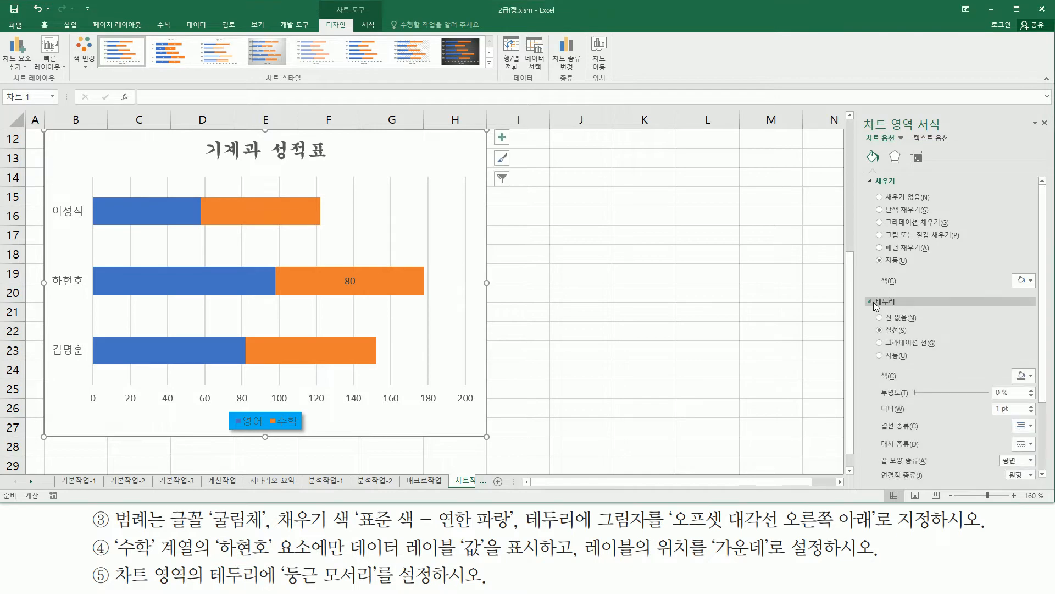
{"action": "scroll", "coordinate": [877, 305], "scroll_direction": "down", "scroll_amount": 3}
{"action": "mouse_move", "coordinate": [867, 215]}
{"action": "left_mouse_down"}
{"action": "mouse_move", "coordinate": [921, 413]}
{"action": "mouse_move", "coordinate": [1006, 486]}
{"action": "mouse_move", "coordinate": [1038, 488]}
{"action": "left_mouse_up"}
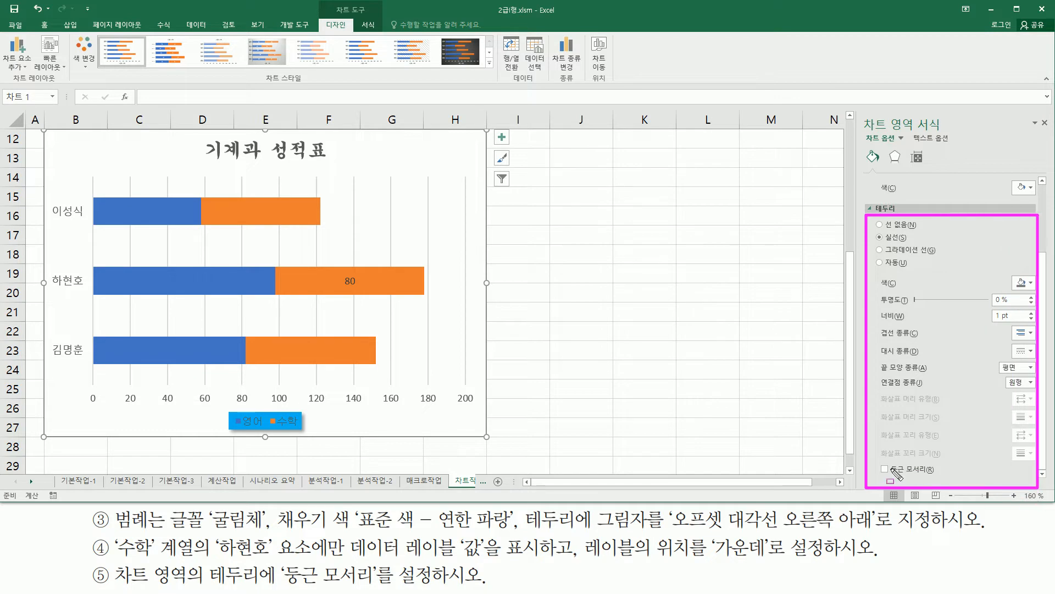
{"action": "left_click_drag", "start_coordinate": [874, 459], "coordinate": [944, 478]}
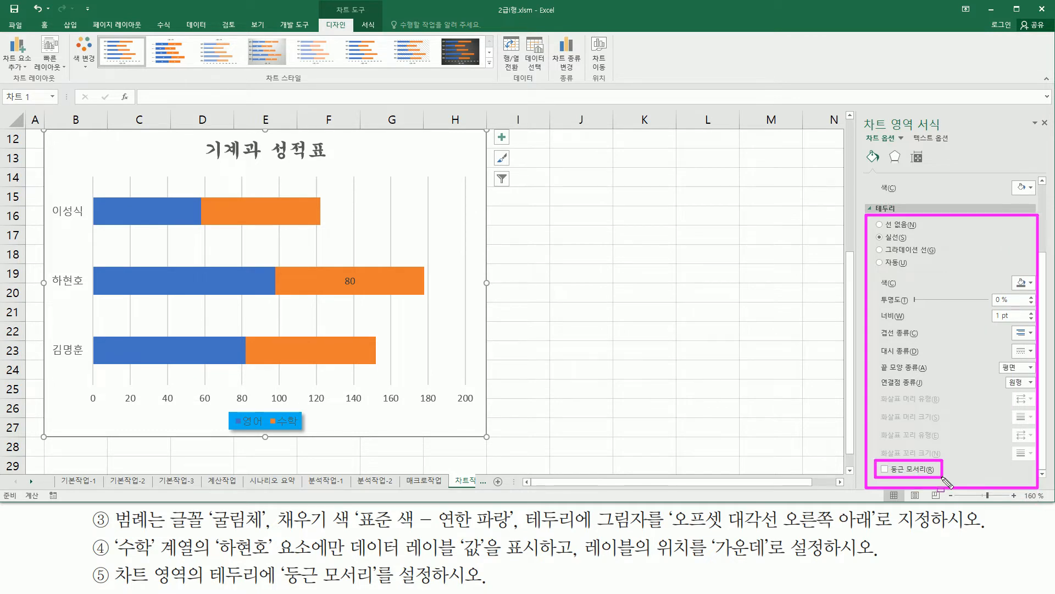
{"action": "key", "text": "Escape"}
{"action": "left_click", "coordinate": [891, 470]}
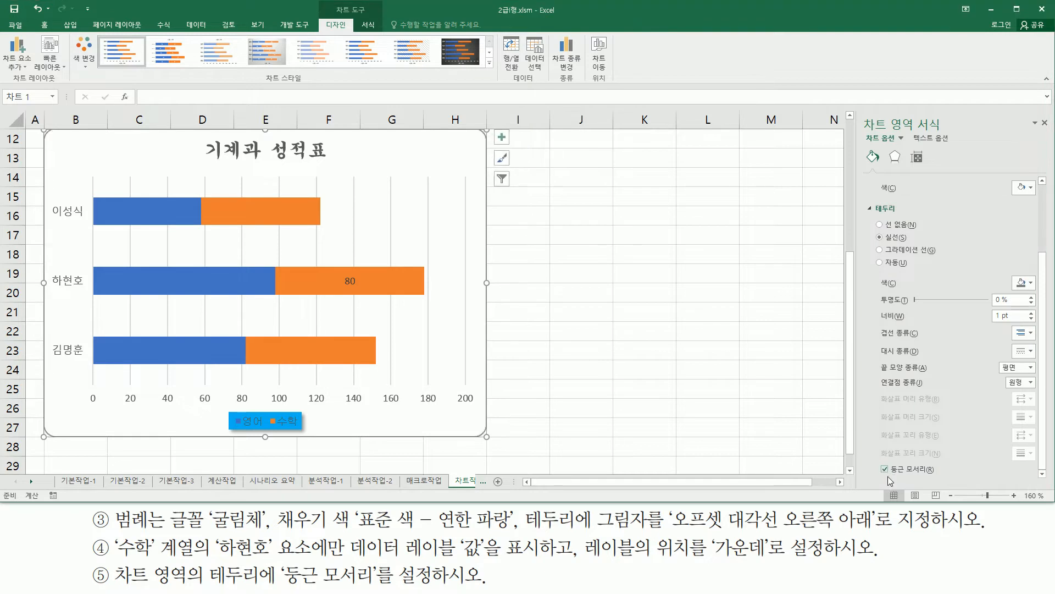
Step: Close the chart area formatting settings and deselect the chart
{"action": "left_click_drag", "start_coordinate": [876, 460], "coordinate": [940, 479]}
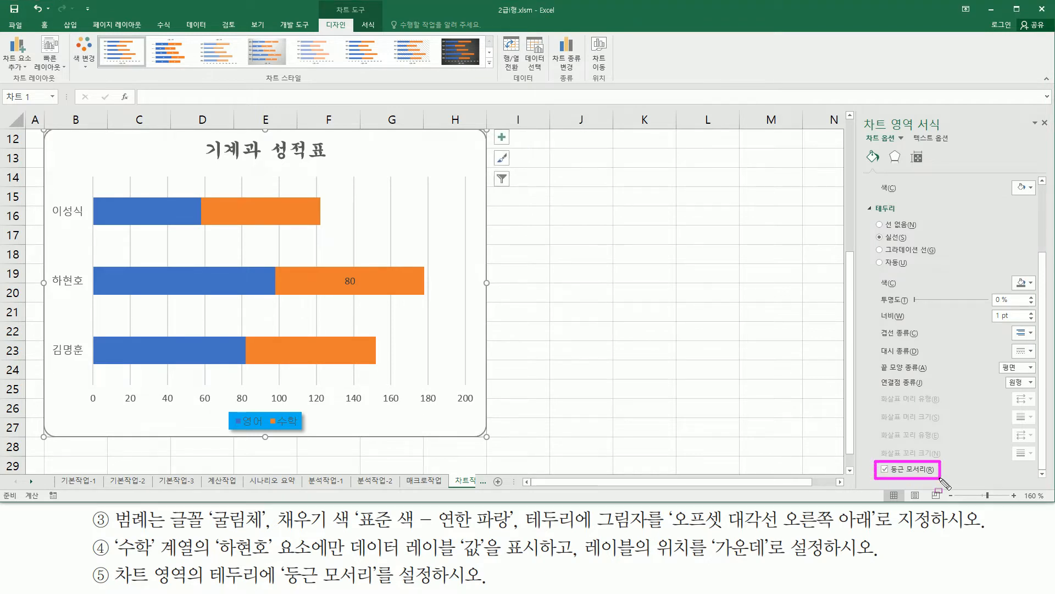
{"action": "left_click_drag", "start_coordinate": [1038, 115], "coordinate": [1052, 138]}
{"action": "left_click", "coordinate": [1047, 126]}
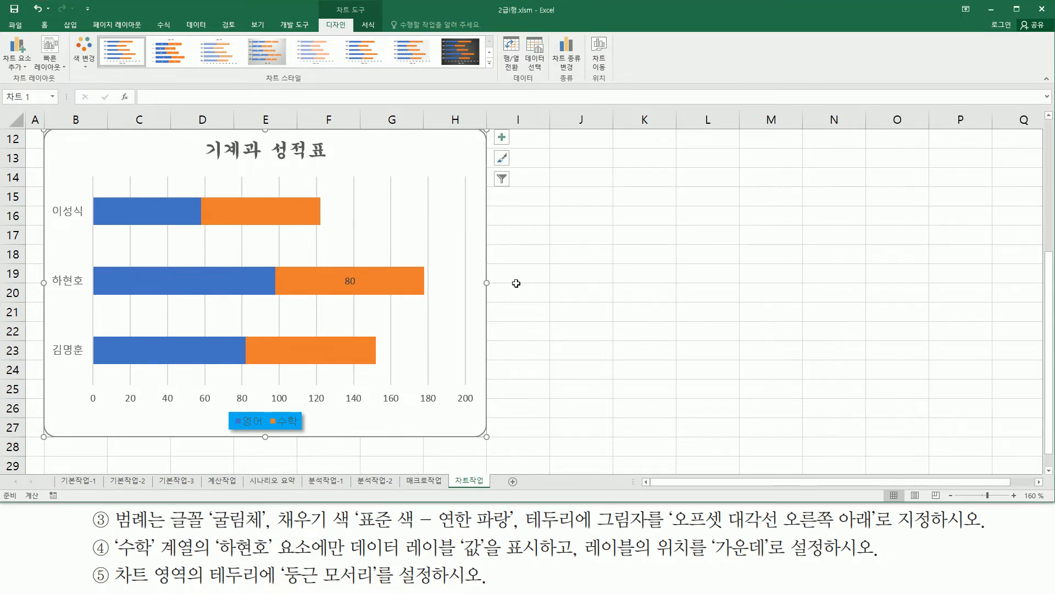
{"action": "left_click", "coordinate": [550, 313]}
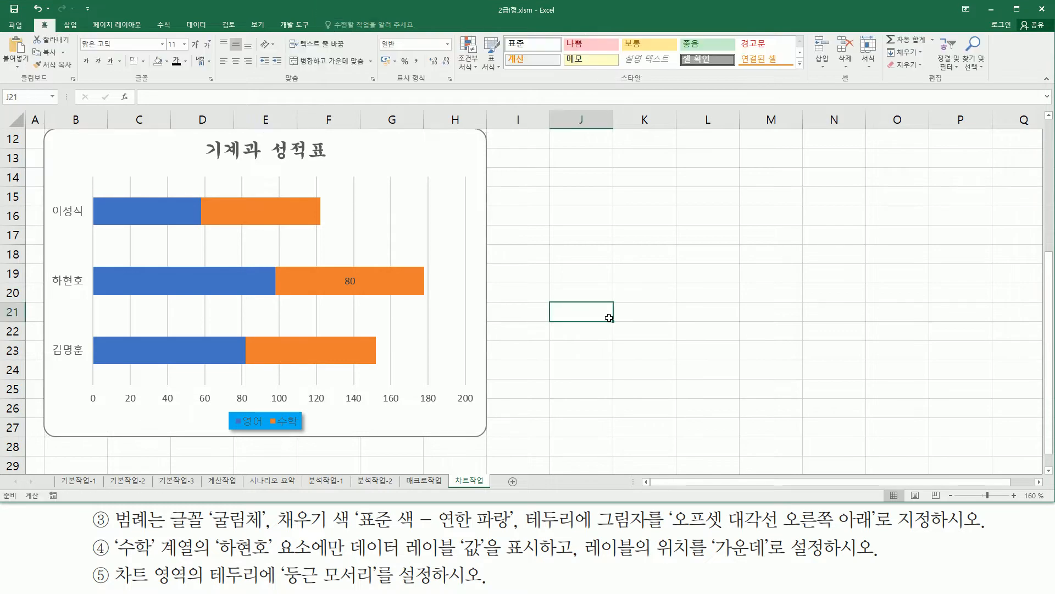
{"action": "left_click", "coordinate": [1049, 116]}
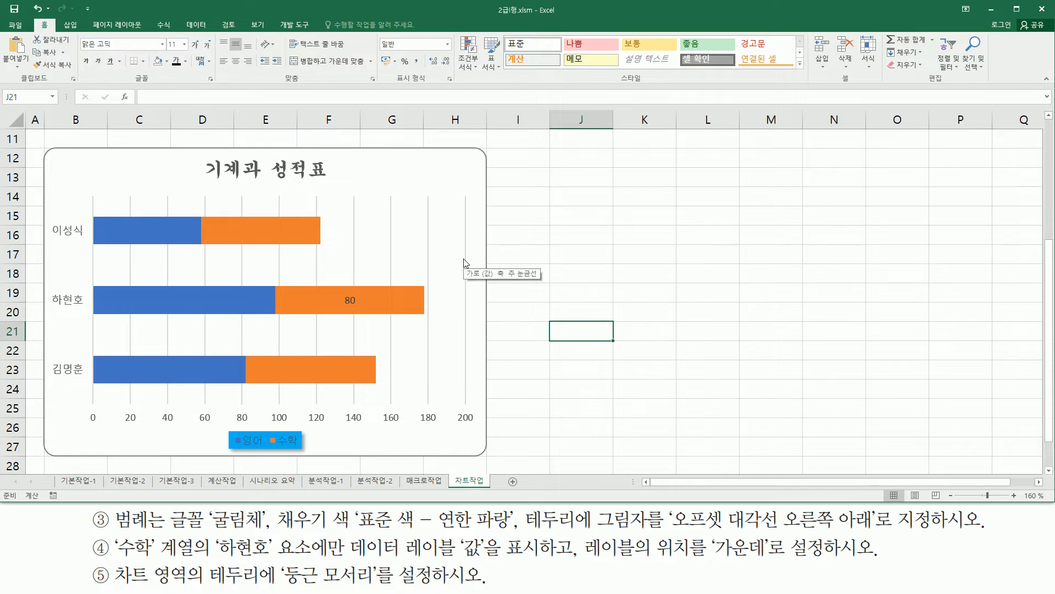
{"action": "left_click", "coordinate": [593, 249]}
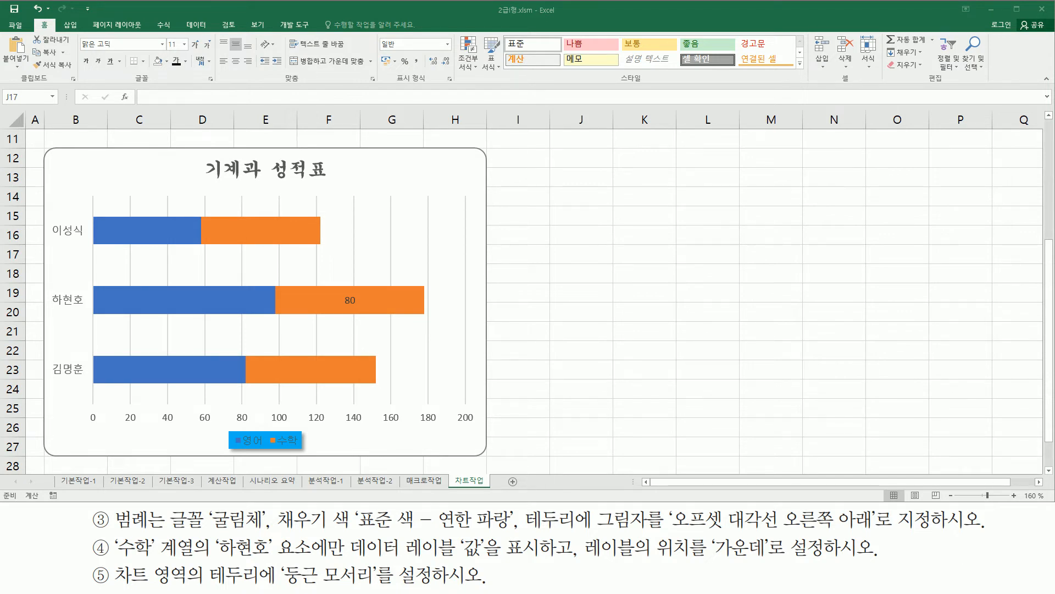
{"action": "mouse_move", "coordinate": [197, 156]}
{"action": "left_mouse_down"}
{"action": "mouse_move", "coordinate": [224, 181]}
{"action": "mouse_move", "coordinate": [333, 182]}
{"action": "left_mouse_up"}
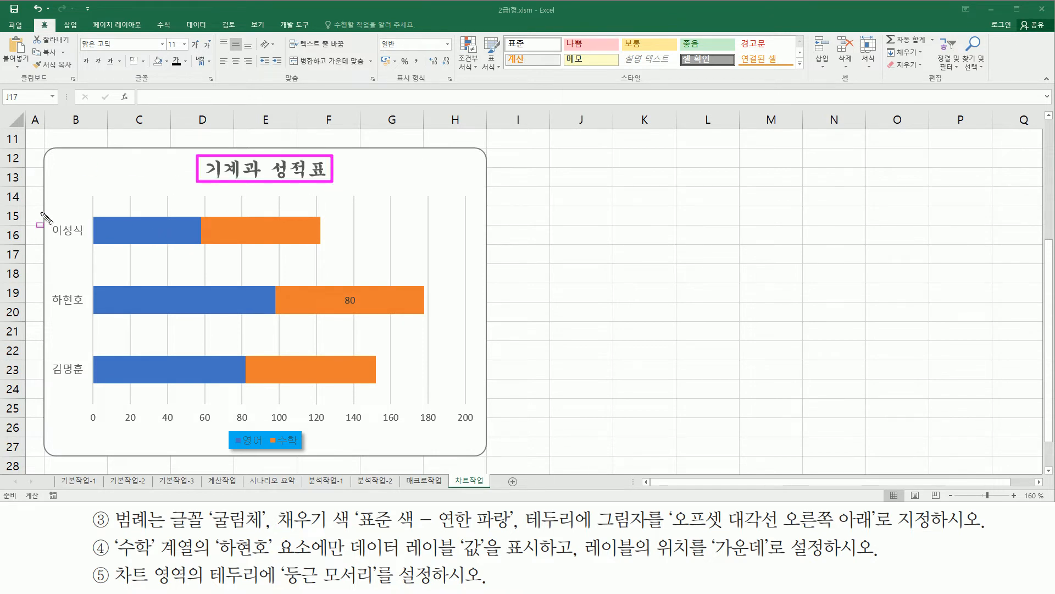
{"action": "mouse_move", "coordinate": [50, 213]}
{"action": "left_mouse_down"}
{"action": "mouse_move", "coordinate": [88, 410]}
{"action": "mouse_move", "coordinate": [480, 425]}
{"action": "left_mouse_up"}
{"action": "left_click_drag", "start_coordinate": [223, 427], "coordinate": [322, 455]}
{"action": "mouse_move", "coordinate": [87, 194]}
{"action": "left_mouse_down"}
{"action": "mouse_move", "coordinate": [94, 228]}
{"action": "mouse_move", "coordinate": [477, 429]}
{"action": "mouse_move", "coordinate": [469, 402]}
{"action": "left_mouse_up"}
{"action": "left_click_drag", "start_coordinate": [340, 292], "coordinate": [361, 306]}
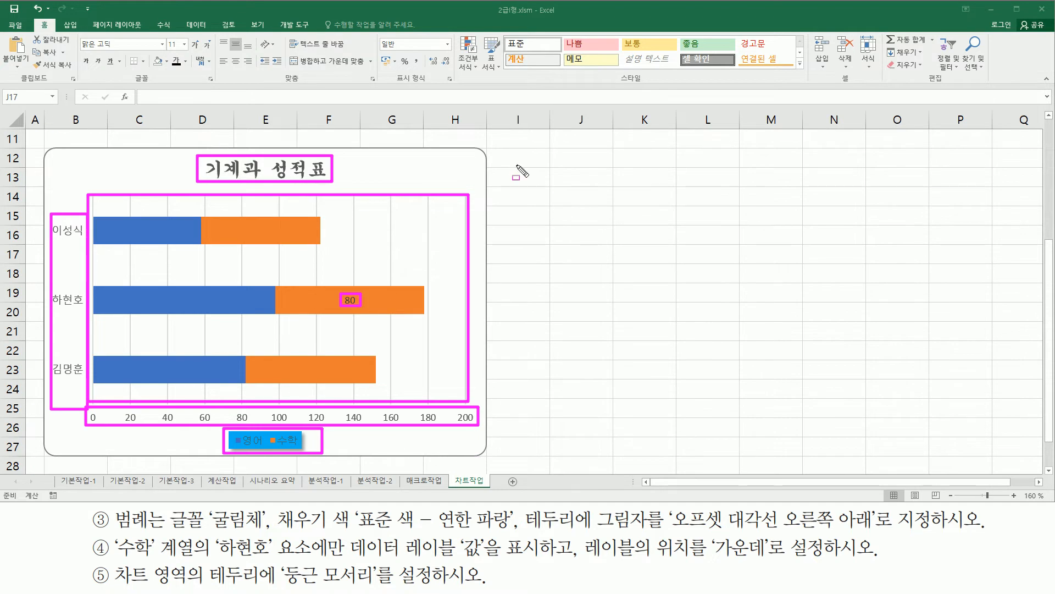
{"action": "key", "text": "Escape"}
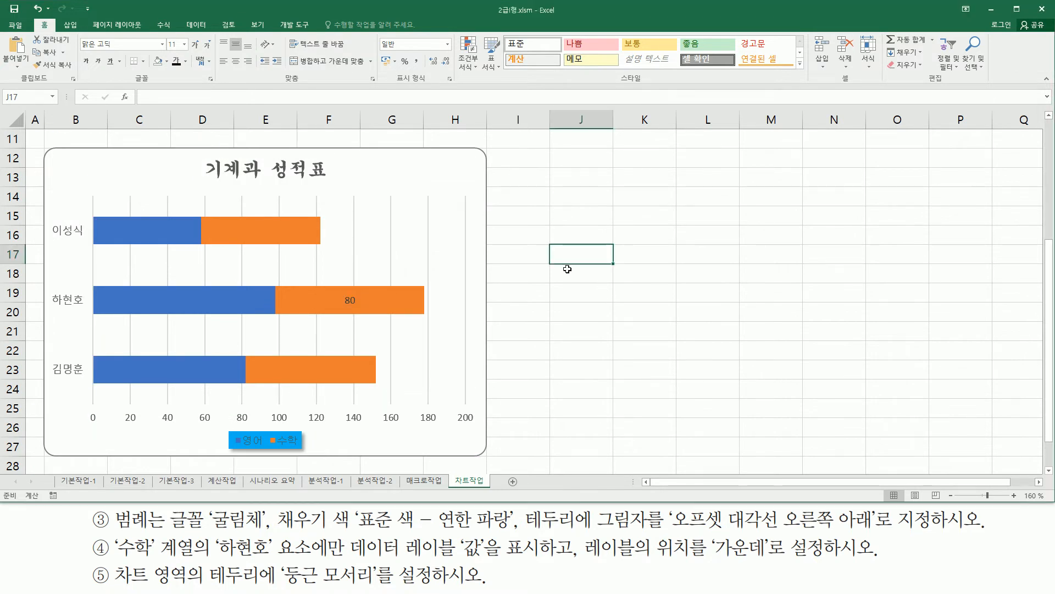